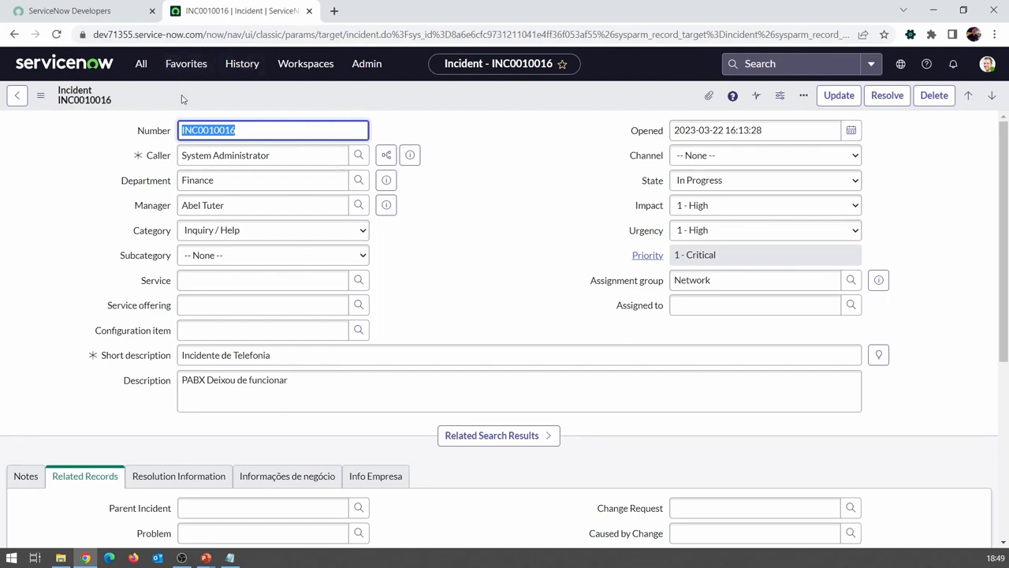
# Step: Find Maintain Items in the application navigator and open the Queda de energia catalog item
pyautogui.click(140, 63)
pyautogui.write('inciden')
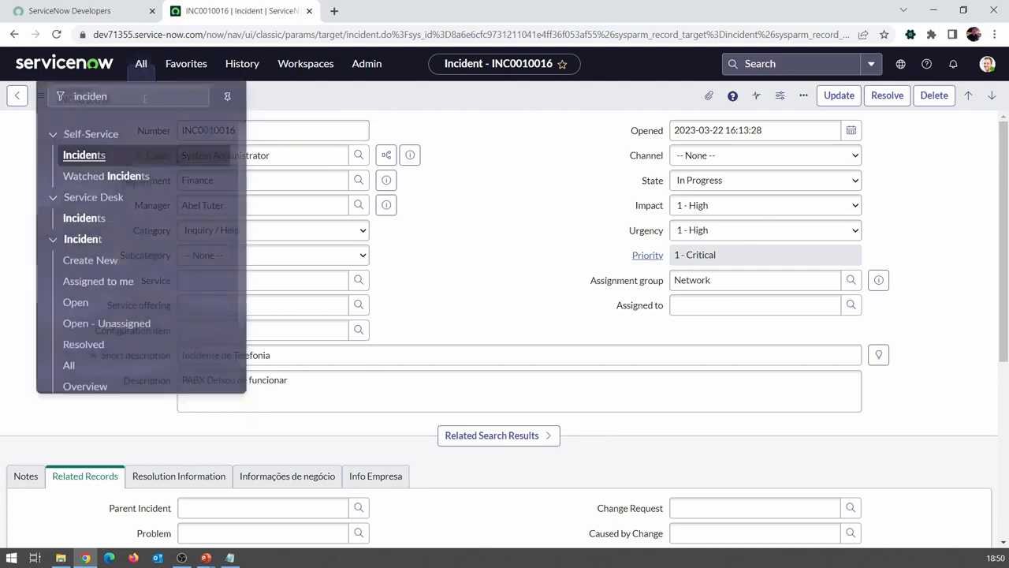
pyautogui.hotkey('ctrl', 'a')
pyautogui.write('mai')
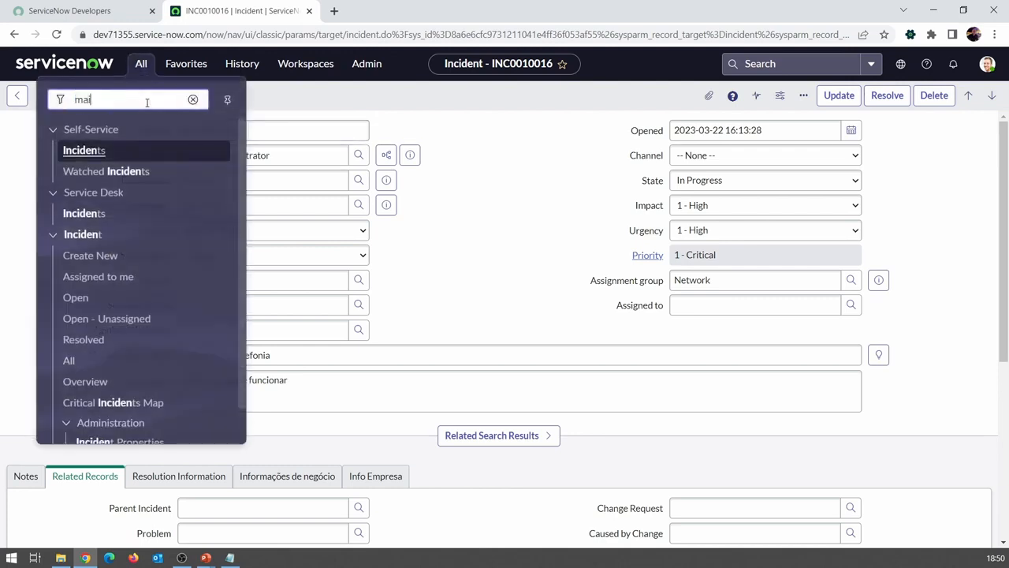
pyautogui.write('ntain it')
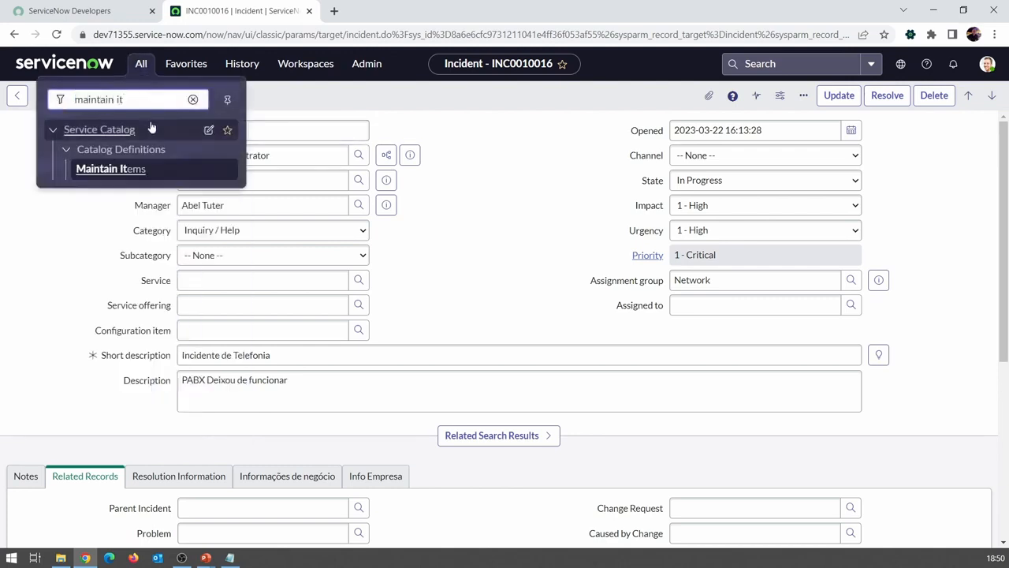
pyautogui.click(138, 170)
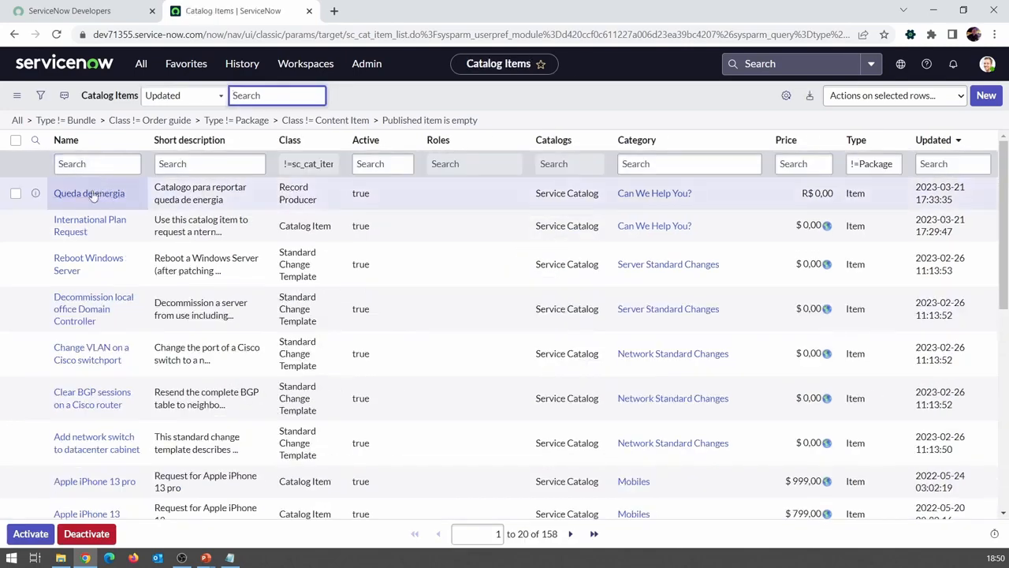
pyautogui.click(85, 197)
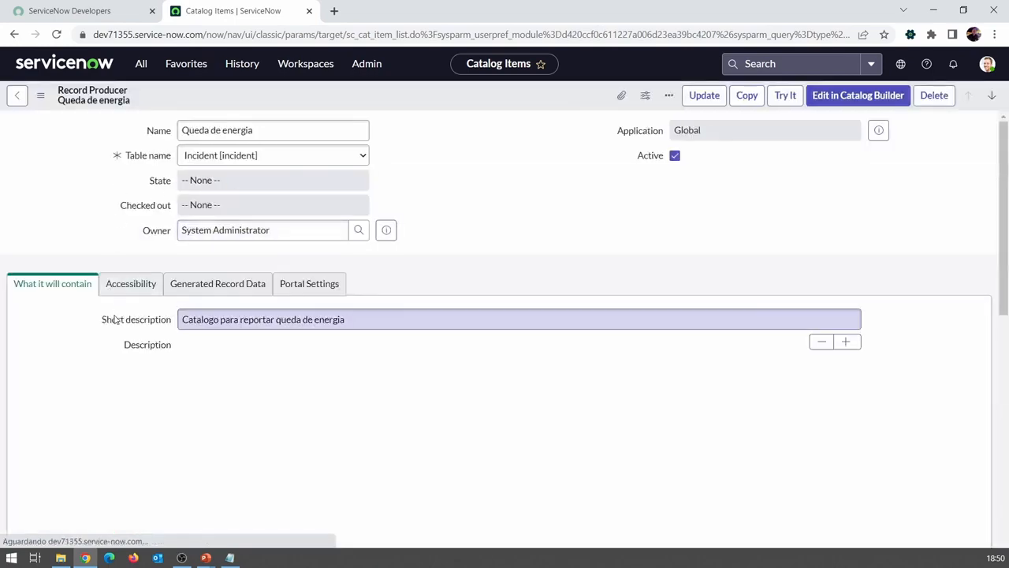
# Step: Start a new variable for the Queda de energia record producer and set its type to Select Box
pyautogui.scroll(-15, 117, 313)
pyautogui.scroll(-1, 117, 315)
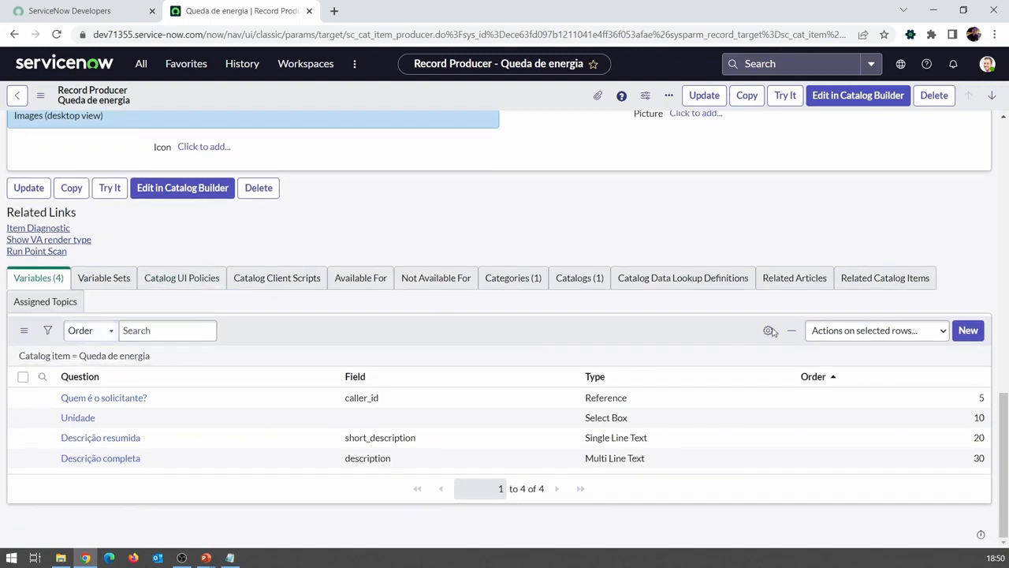
pyautogui.click(969, 330)
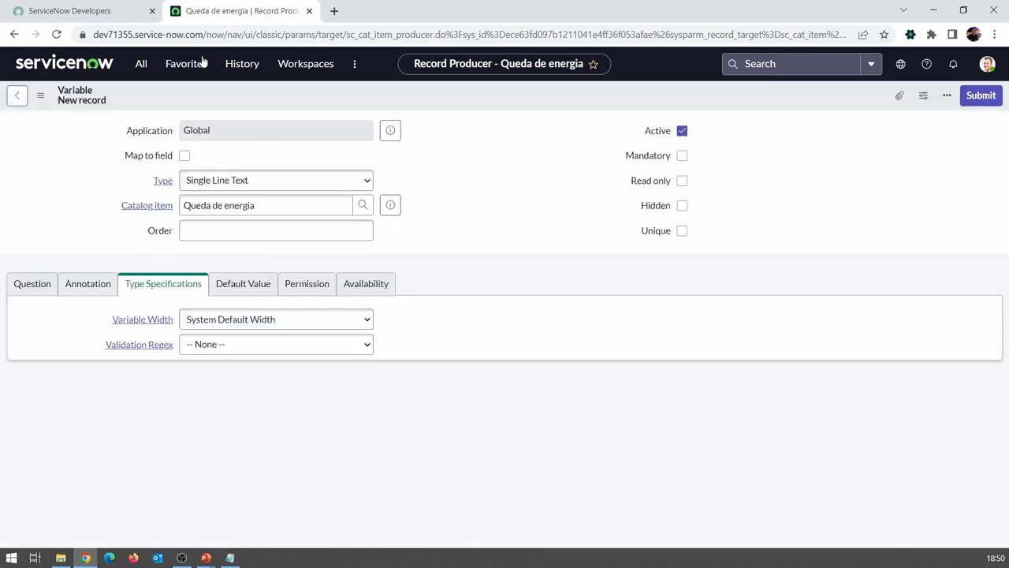
pyautogui.click(274, 180)
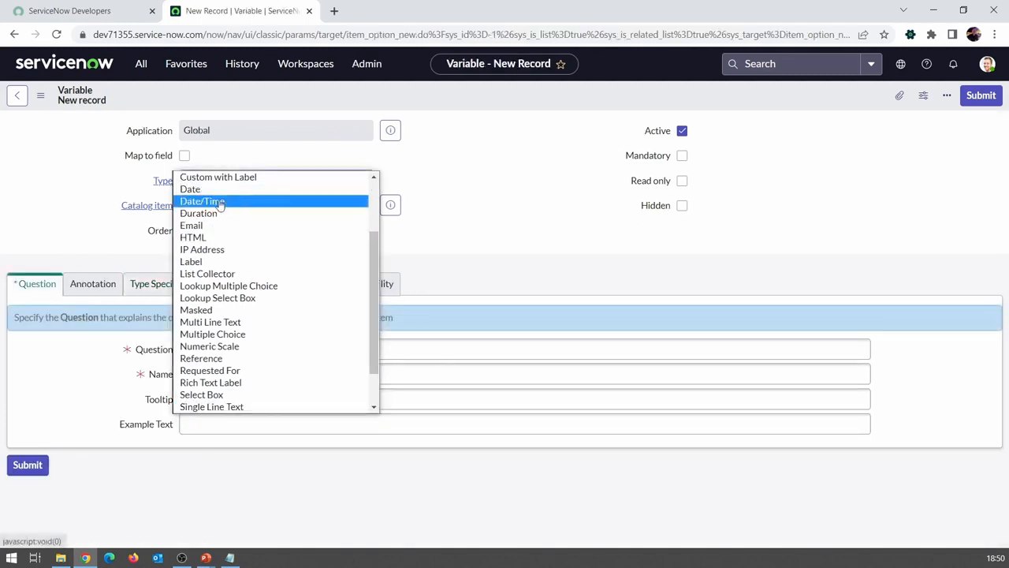
pyautogui.scroll(-1, 230, 226)
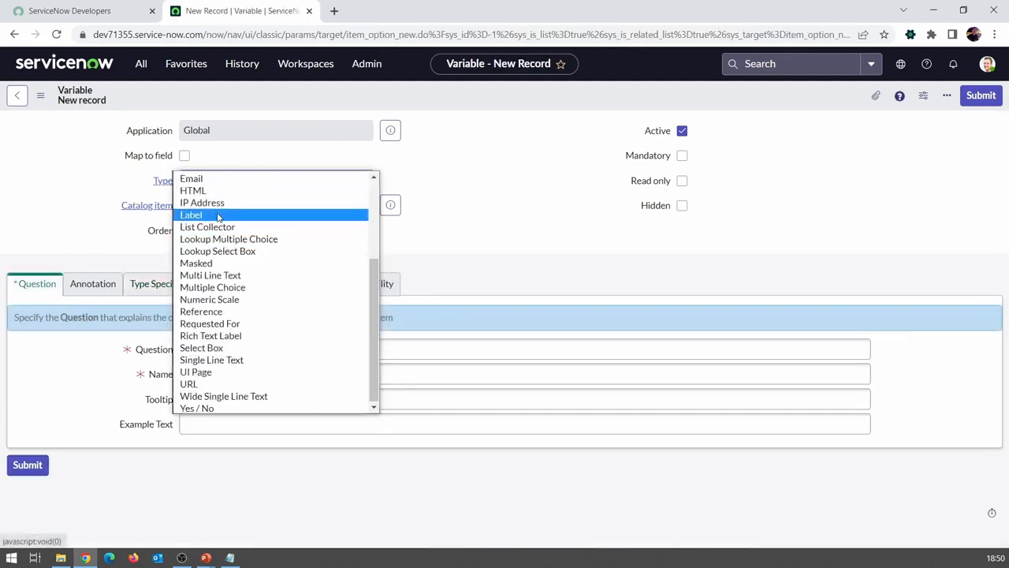
pyautogui.scroll(3, 220, 218)
pyautogui.scroll(2, 219, 218)
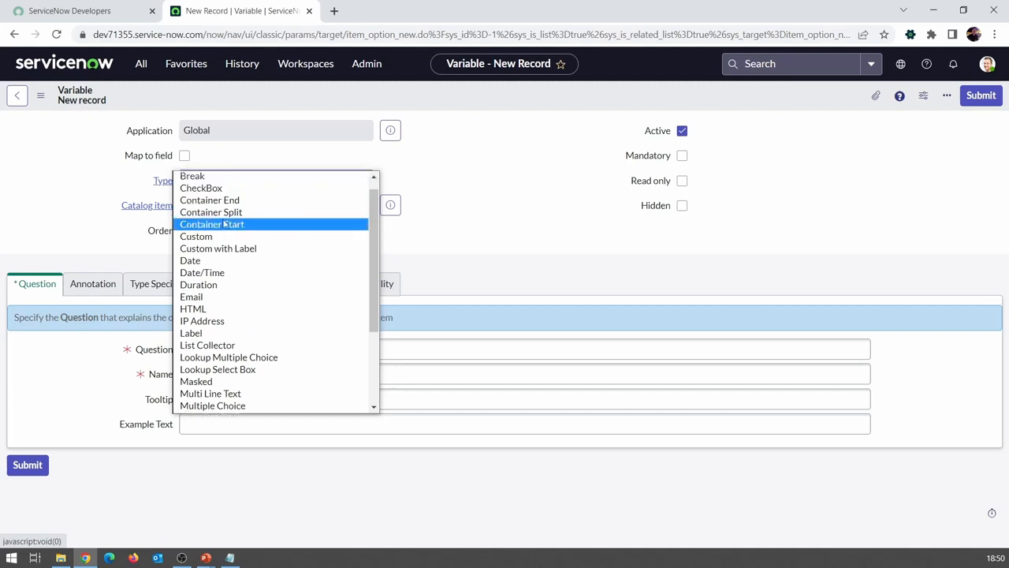
pyautogui.scroll(-4, 224, 233)
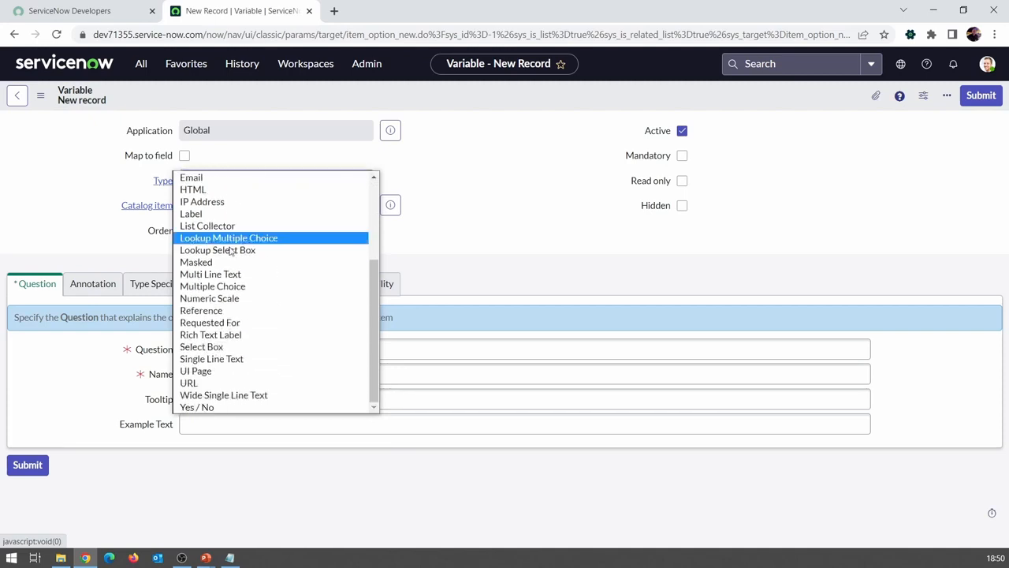
pyautogui.click(227, 359)
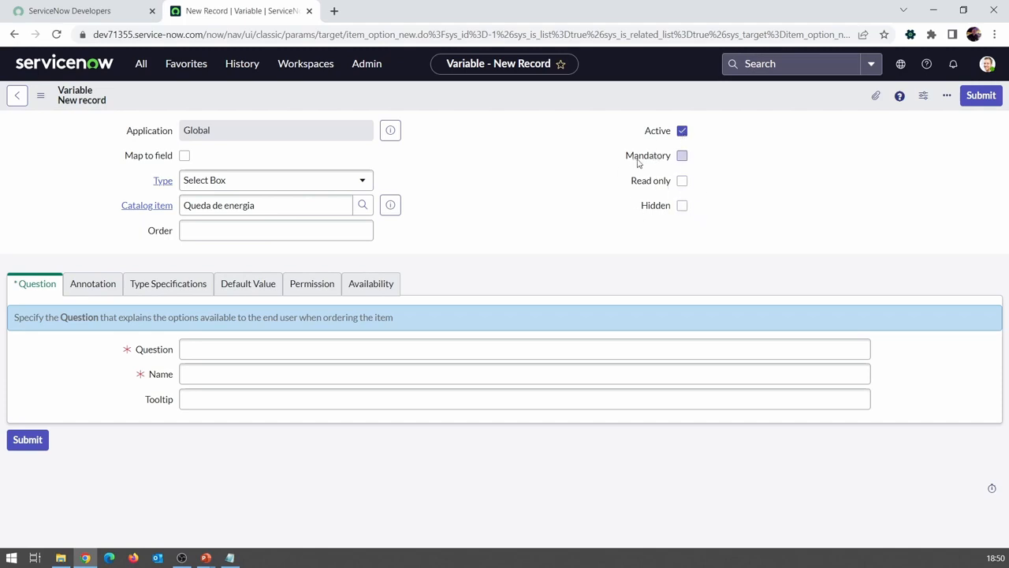
# Step: Enter "Sub unidade" as the variable's question, use sub_unidade as its name, and save the record without leaving it
pyautogui.click(216, 341)
pyautogui.write('Sub unidade')
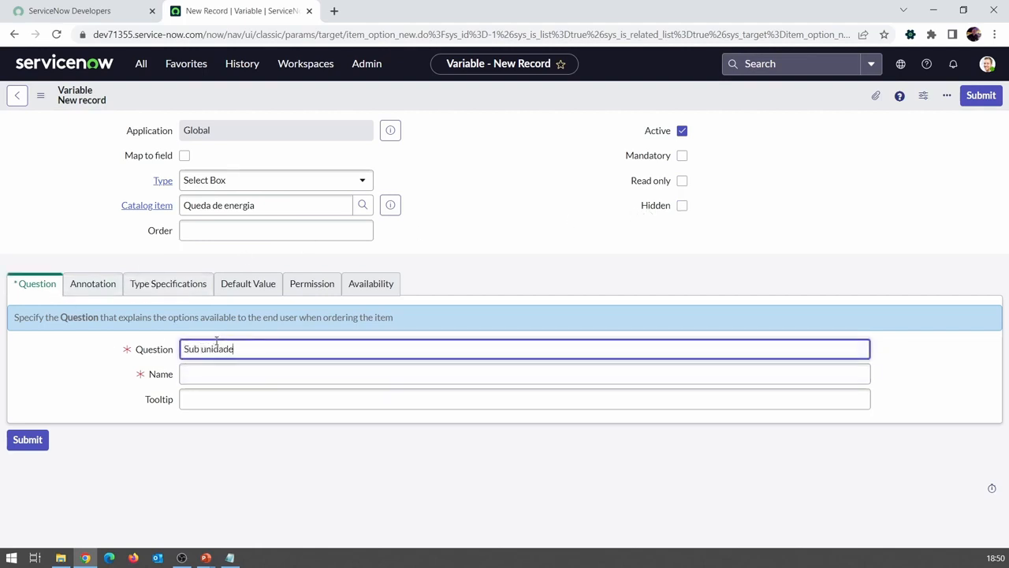
pyautogui.press('Tab')
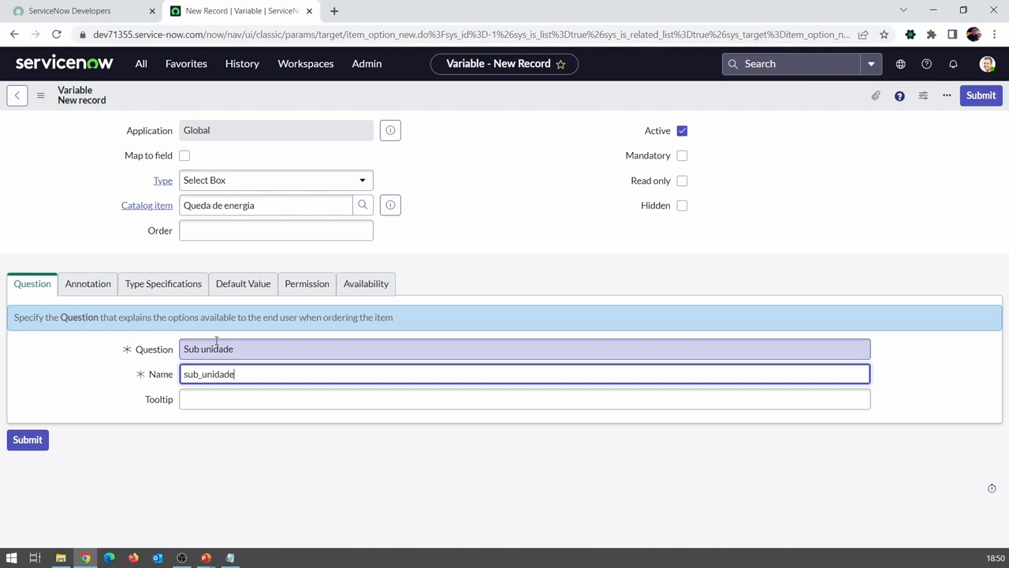
pyautogui.rightClick(436, 100)
pyautogui.click(444, 112)
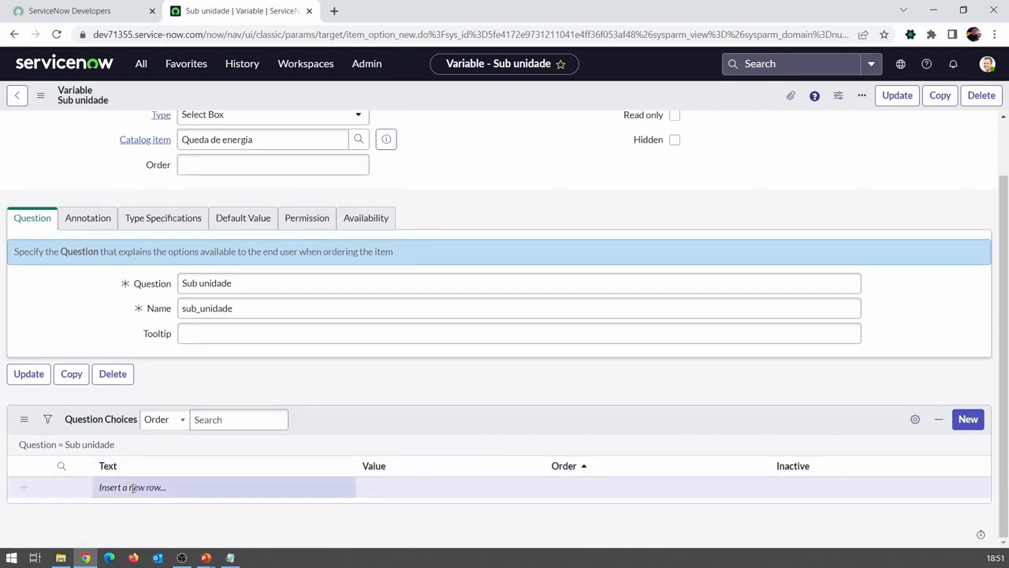
# Step: Add a question choice with the text "Sao Paulo I" and the value sp1
pyautogui.doubleClick(132, 489)
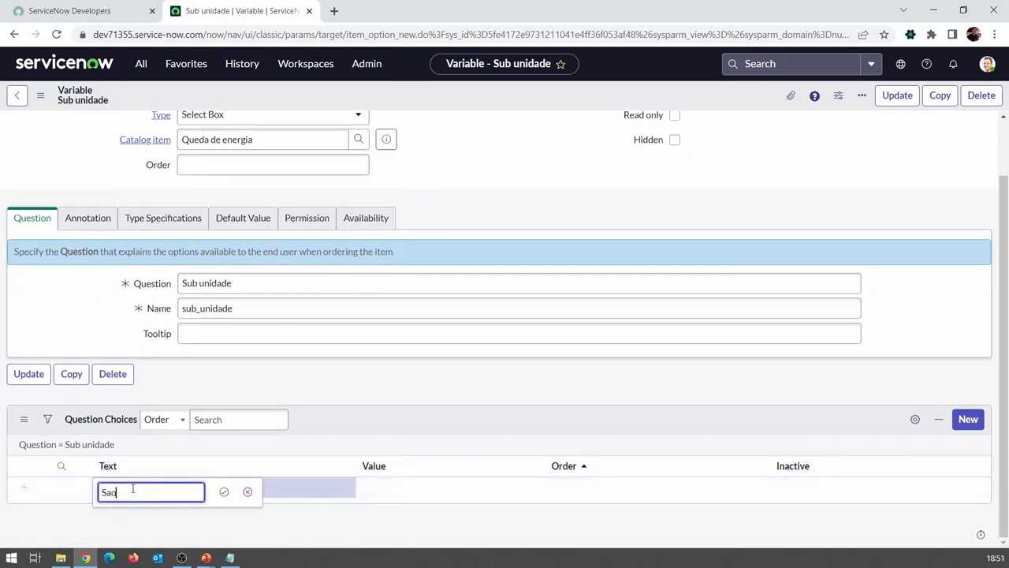
pyautogui.write('Sao Paulo I')
pyautogui.press('Tab')
pyautogui.write('sp')
pyautogui.press('Tab')
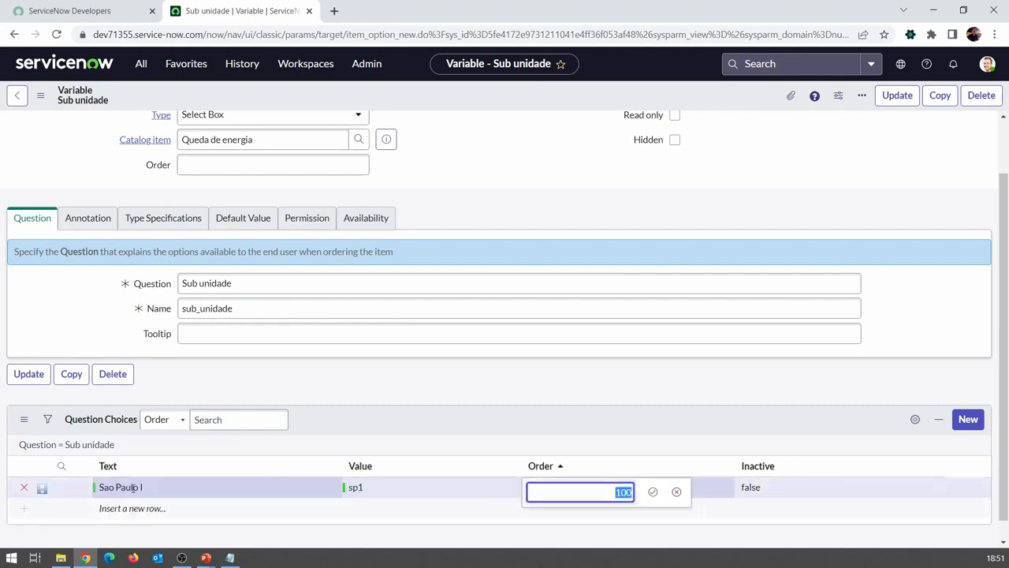
pyautogui.press('Tab')
# Step: Add a second question choice with the text "Sao Paulo II", the value sp2 and order 200
pyautogui.write('S')
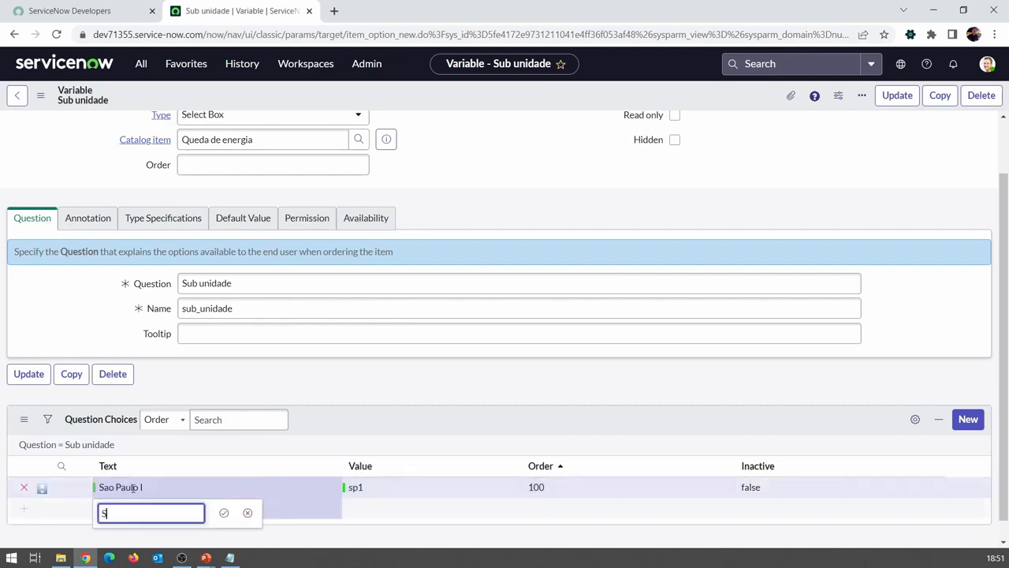
pyautogui.write('ao Paulo II')
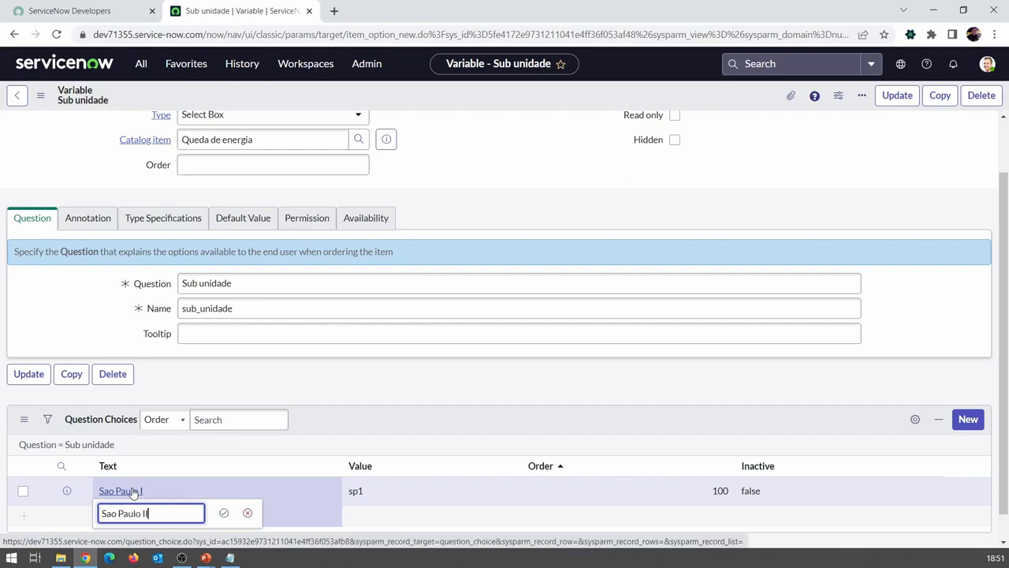
pyautogui.press('Tab')
pyautogui.write('sp2')
pyautogui.press('Tab')
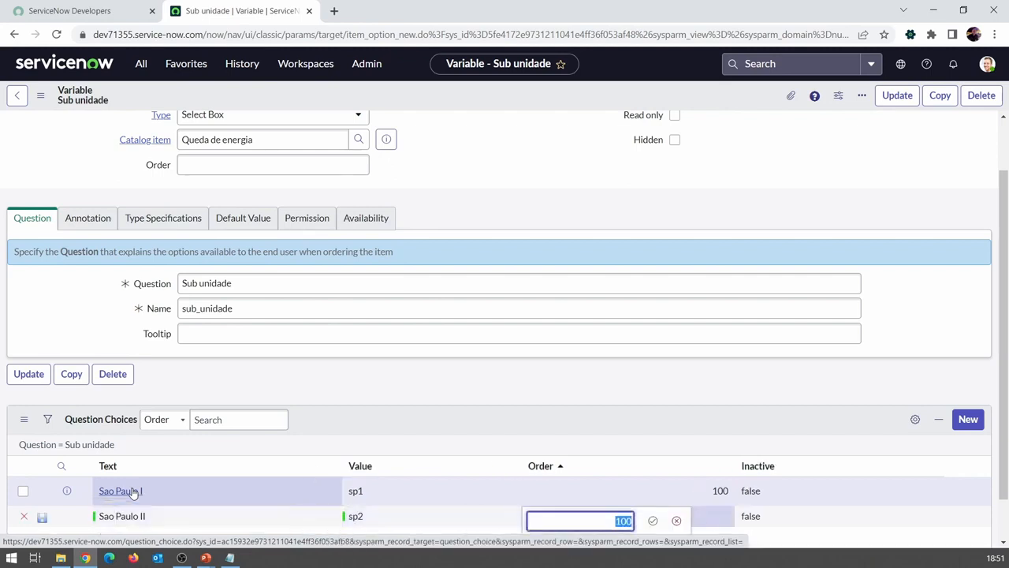
pyautogui.press('Return')
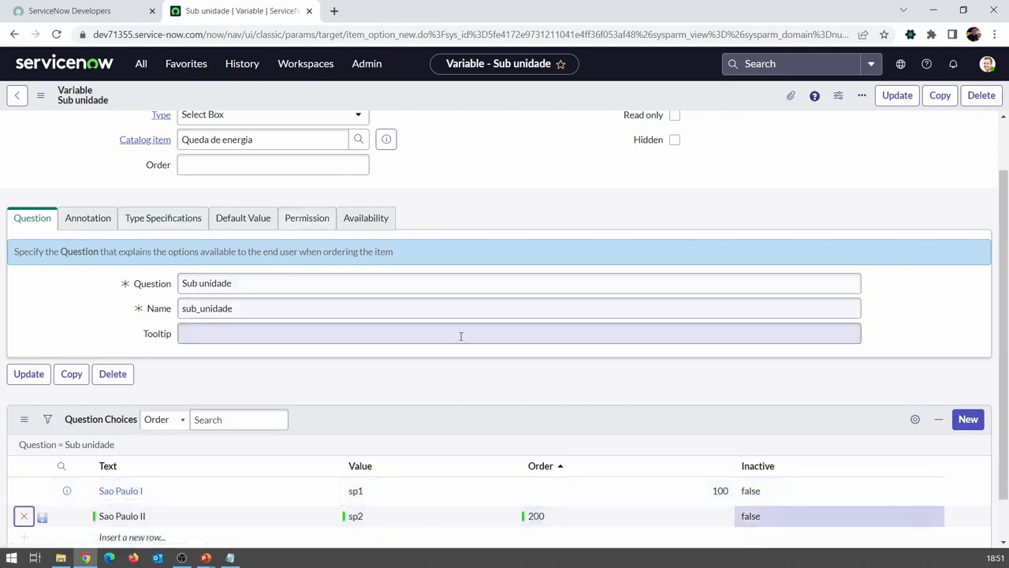
# Step: Save the Sub unidade variable and reopen its catalog item's record at the list of variables
pyautogui.scroll(1, 310, 310)
pyautogui.scroll(-2, 310, 309)
pyautogui.scroll(2, 281, 144)
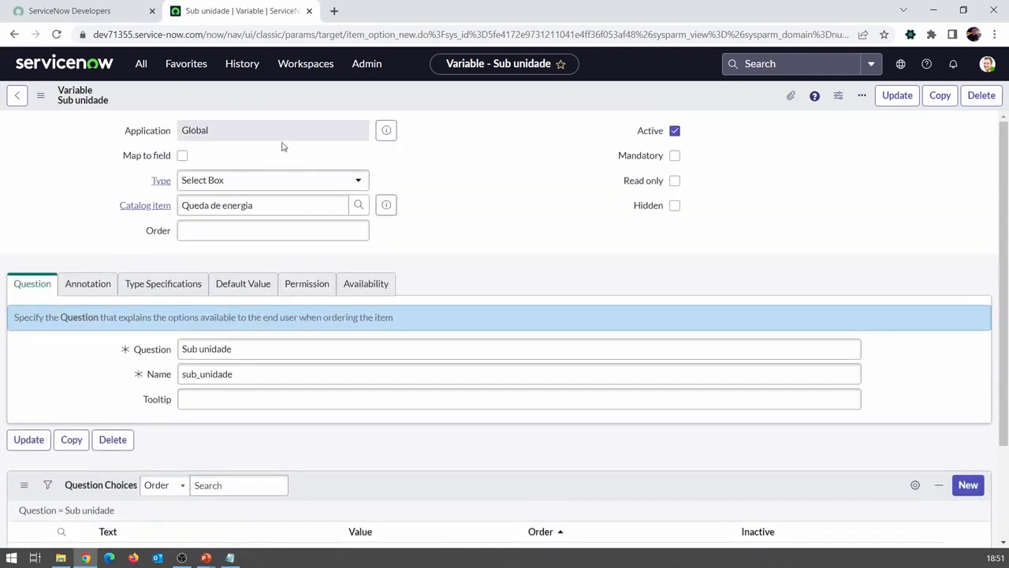
pyautogui.rightClick(359, 101)
pyautogui.click(376, 111)
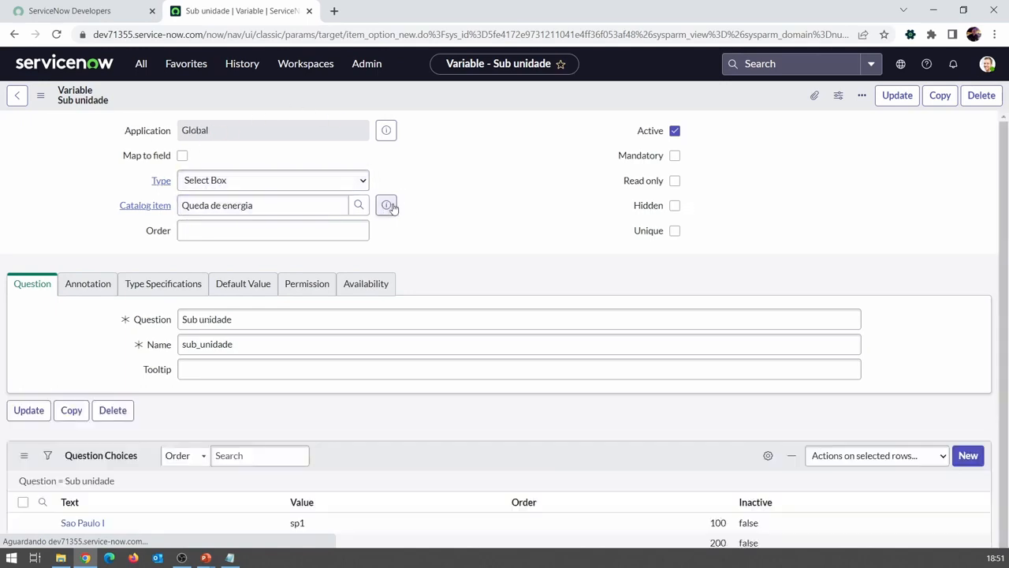
pyautogui.click(386, 205)
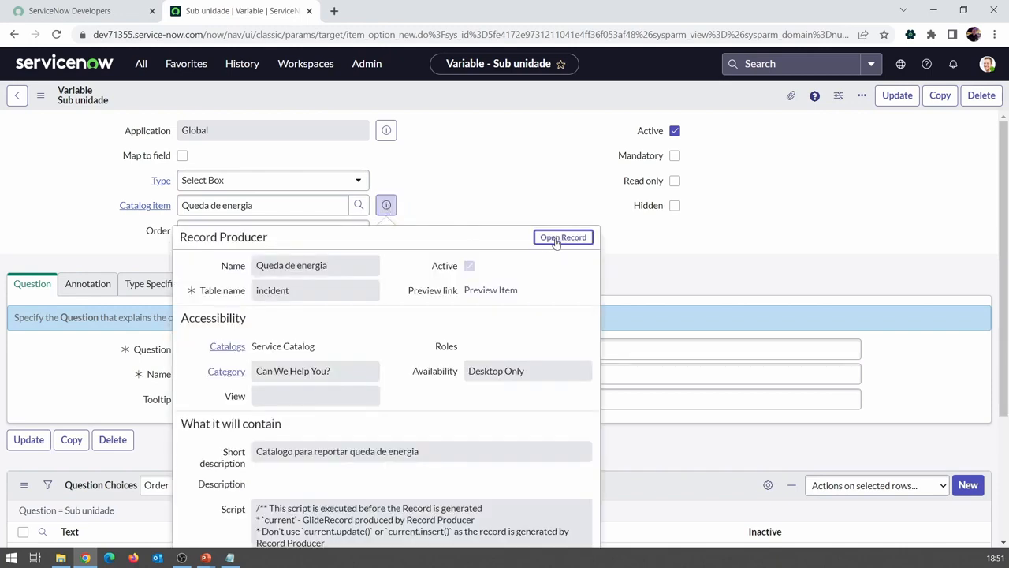
pyautogui.click(562, 237)
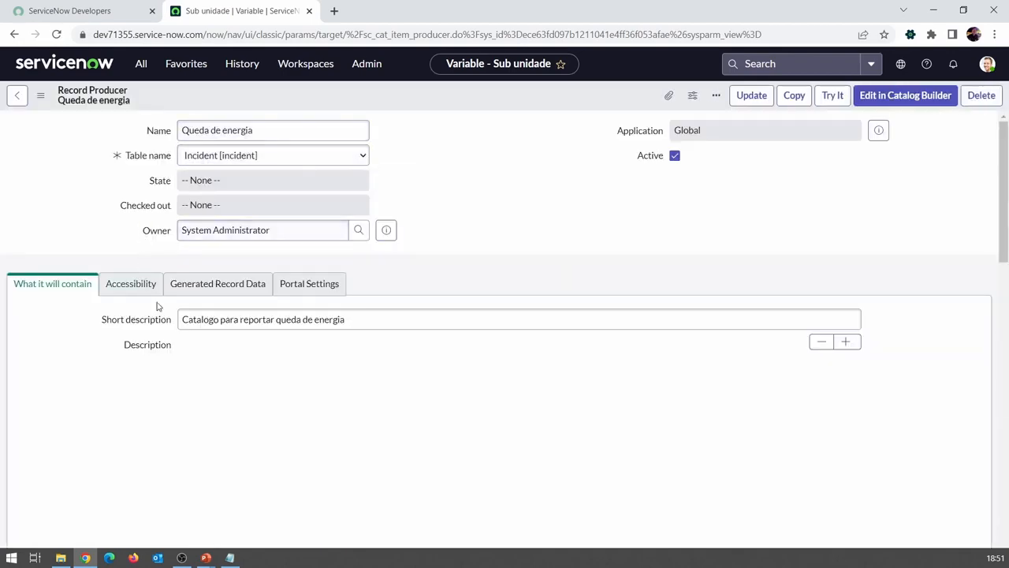
pyautogui.scroll(-10, 157, 306)
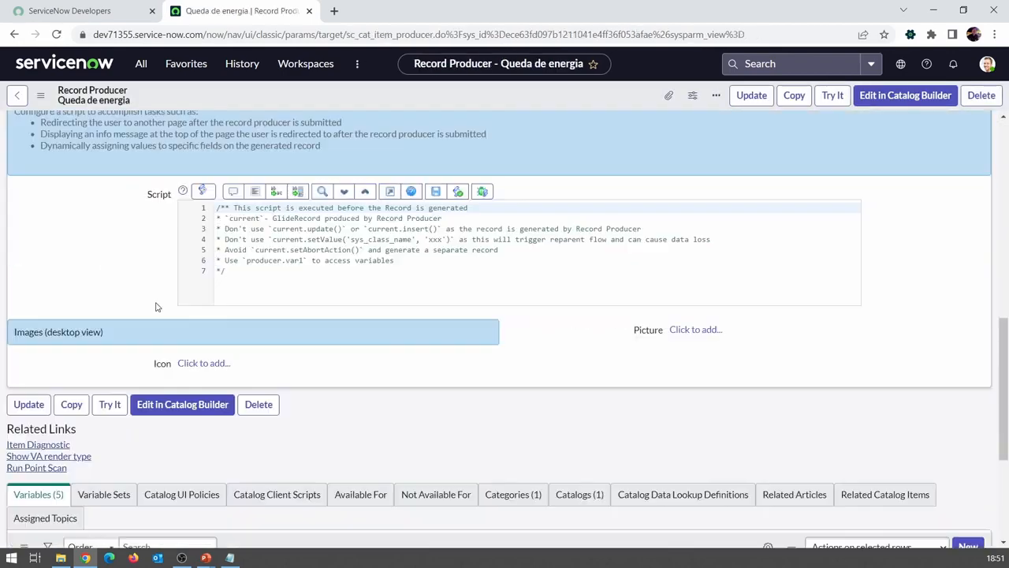
pyautogui.scroll(-3, 157, 306)
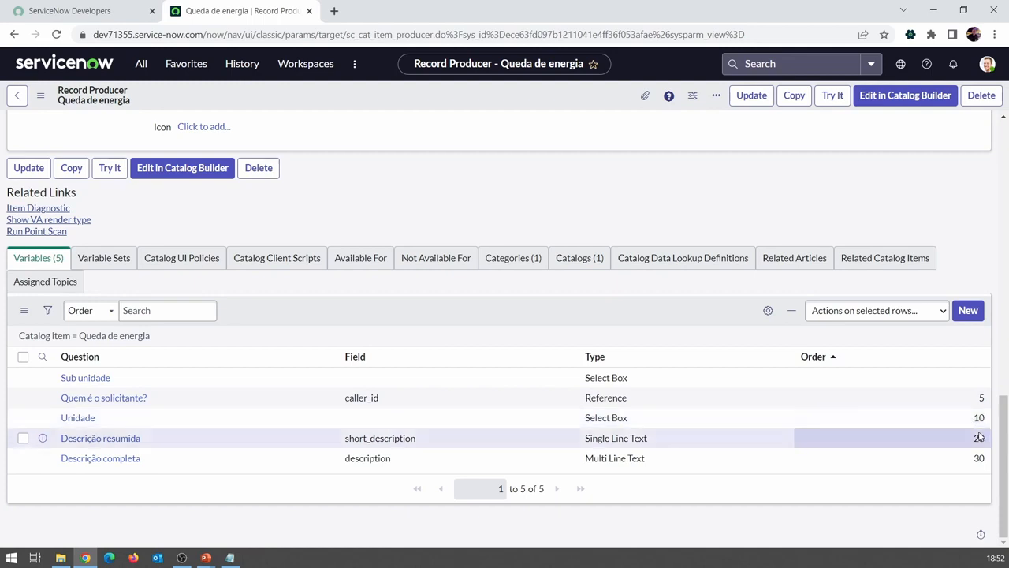
# Step: Set the Sub unidade variable's order to 15 and sort the variables list by ascending order
pyautogui.click(965, 382)
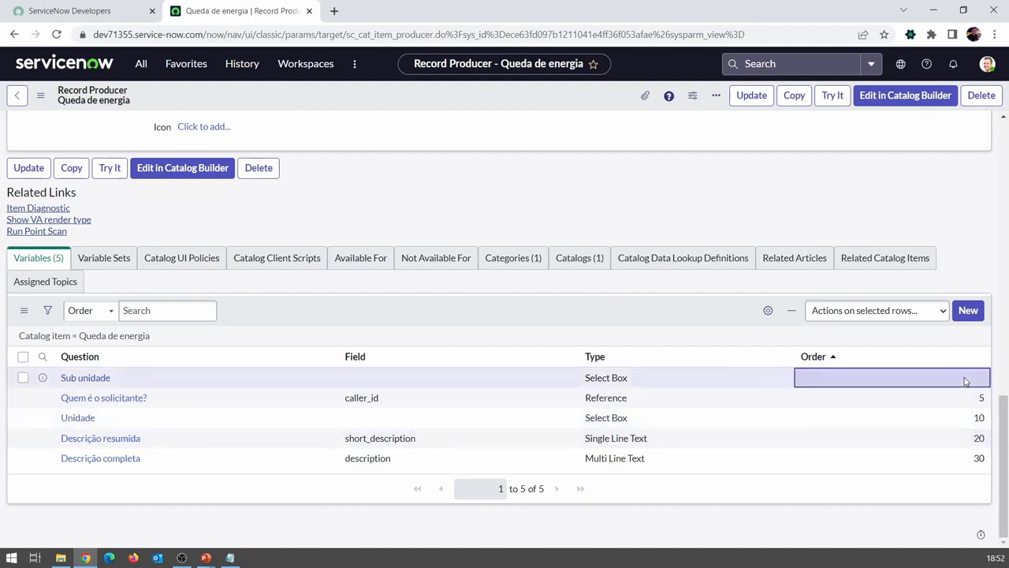
pyautogui.click(965, 382)
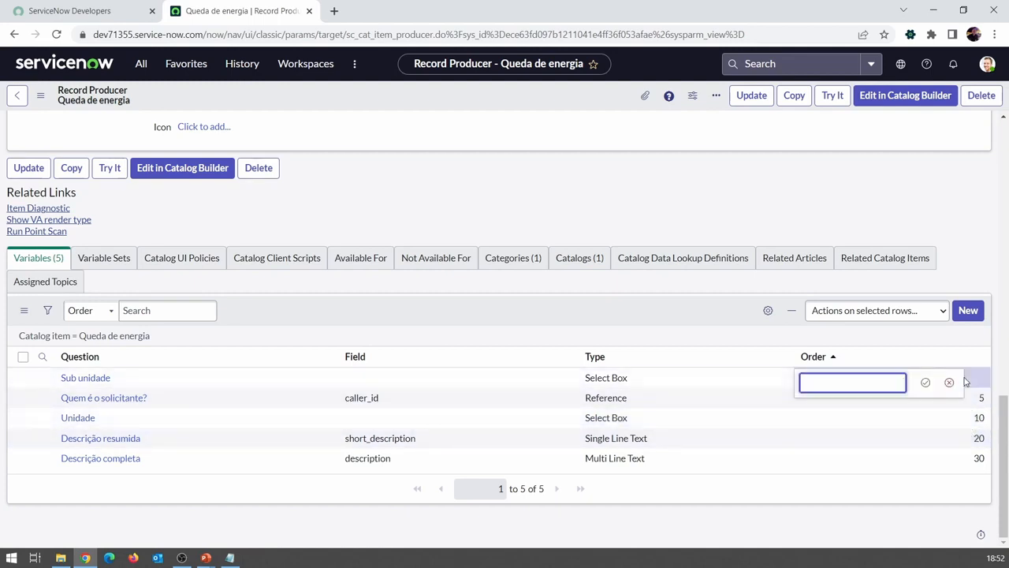
pyautogui.press('Return')
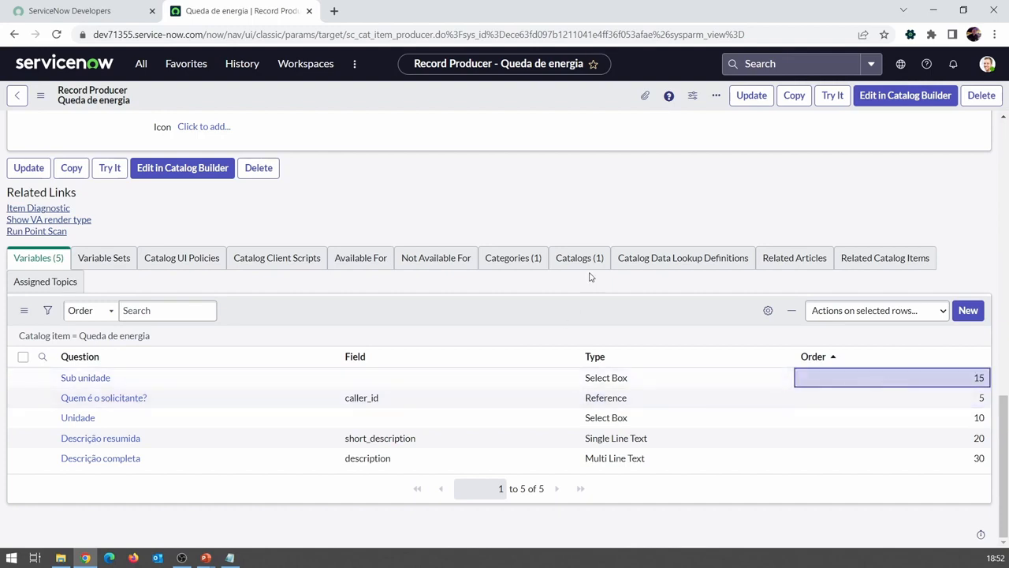
pyautogui.click(813, 357)
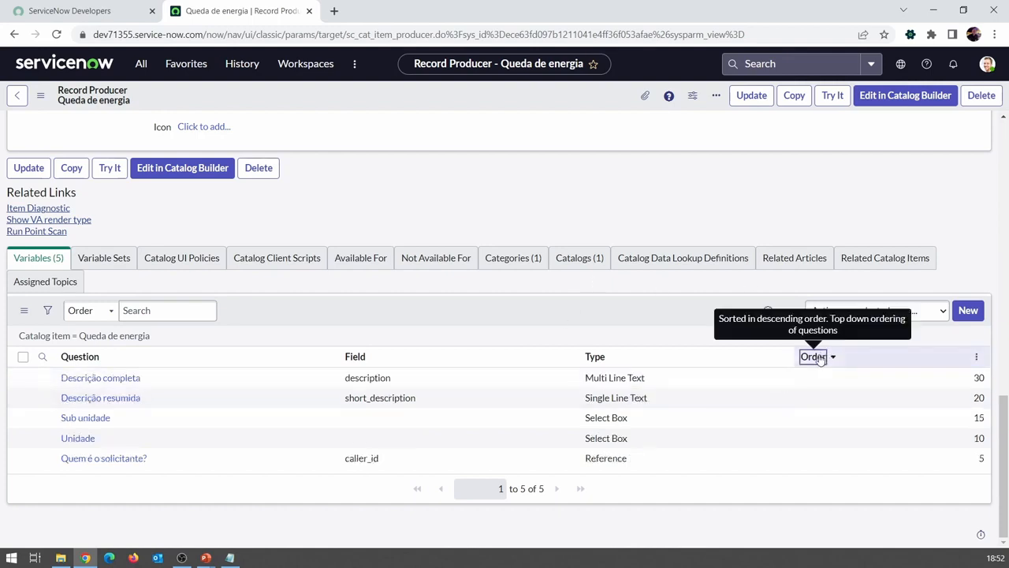
pyautogui.click(820, 359)
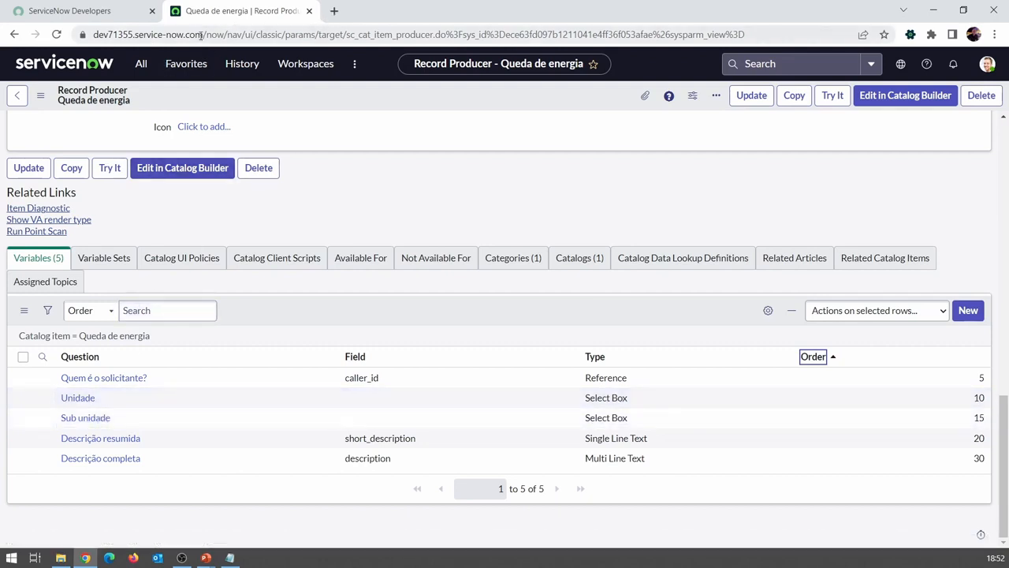
# Step: Copy the instance's base address and open its Service Portal at dev71355.service-now.com/sp in a new browser tab
pyautogui.moveTo(201, 34); pyautogui.dragTo(93, 35)
pyautogui.hotkey('ctrl', 'c')
pyautogui.click(334, 10)
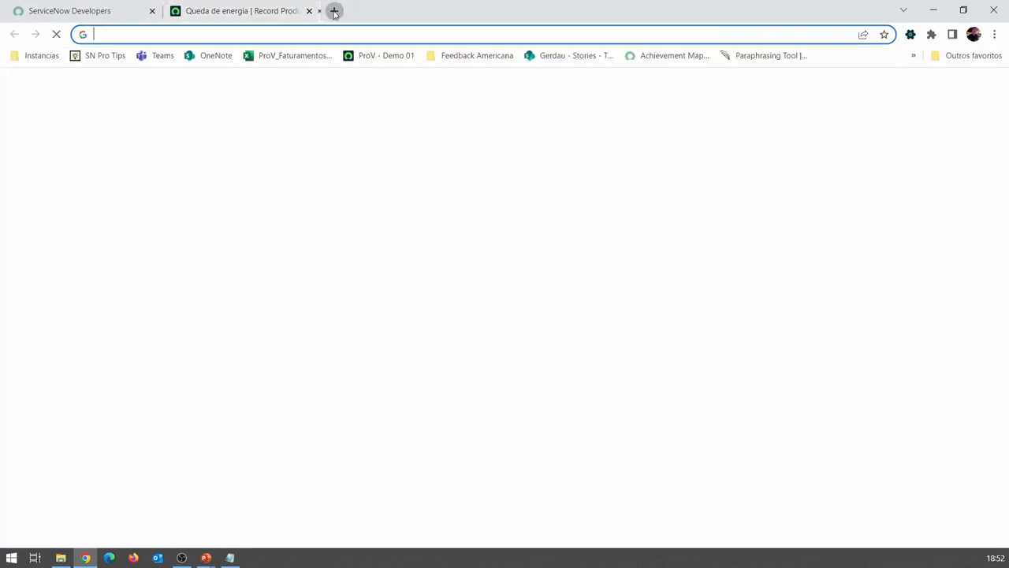
pyautogui.hotkey('ctrl', 'v')
pyautogui.write('/sp')
pyautogui.press('Return')
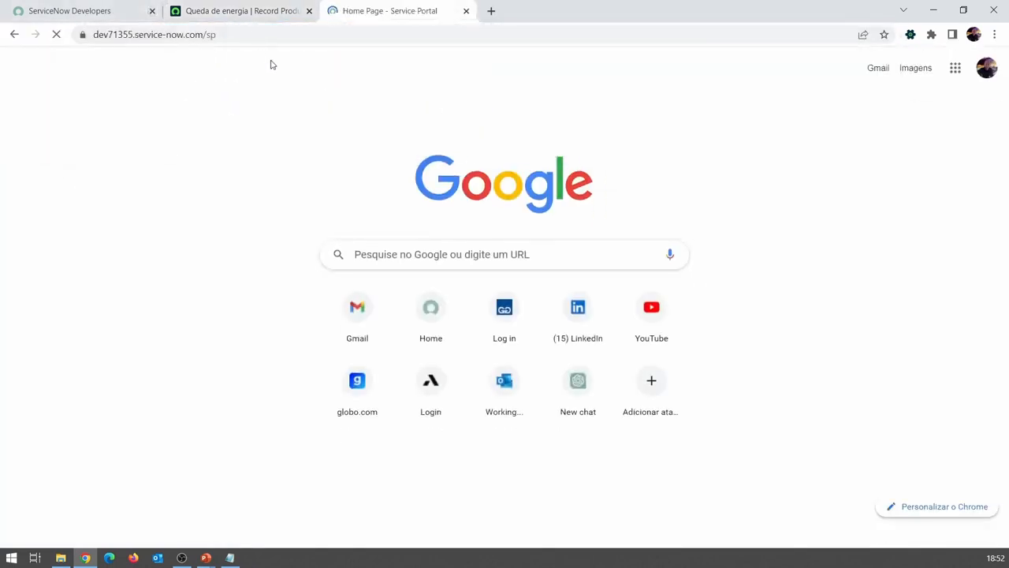
# Step: Examine the portal settings and the catalog and category assignment of the Queda de energia record producer
pyautogui.click(260, 10)
pyautogui.scroll(5, 264, 236)
pyautogui.scroll(5, 257, 232)
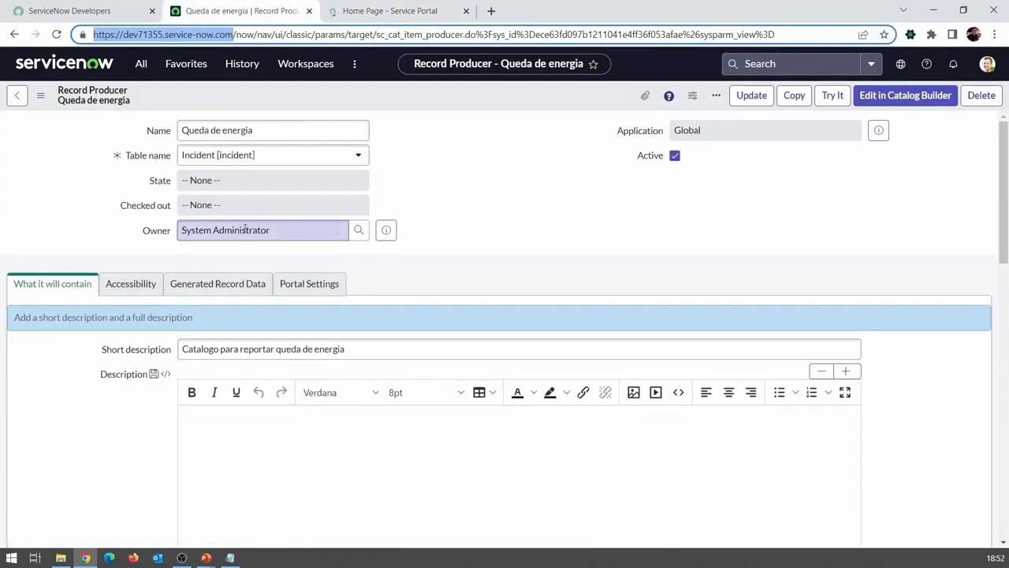
pyautogui.click(280, 293)
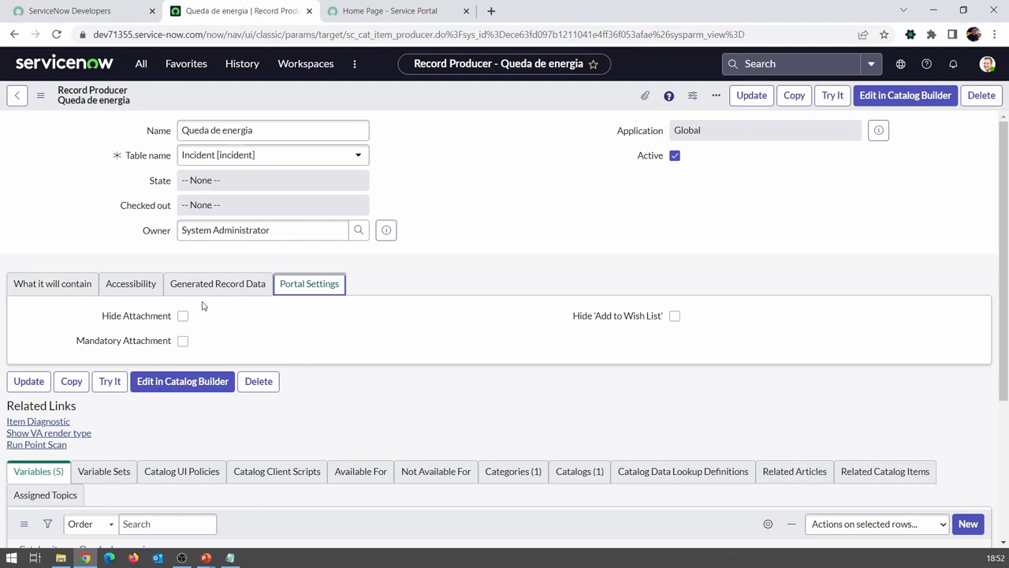
pyautogui.click(131, 286)
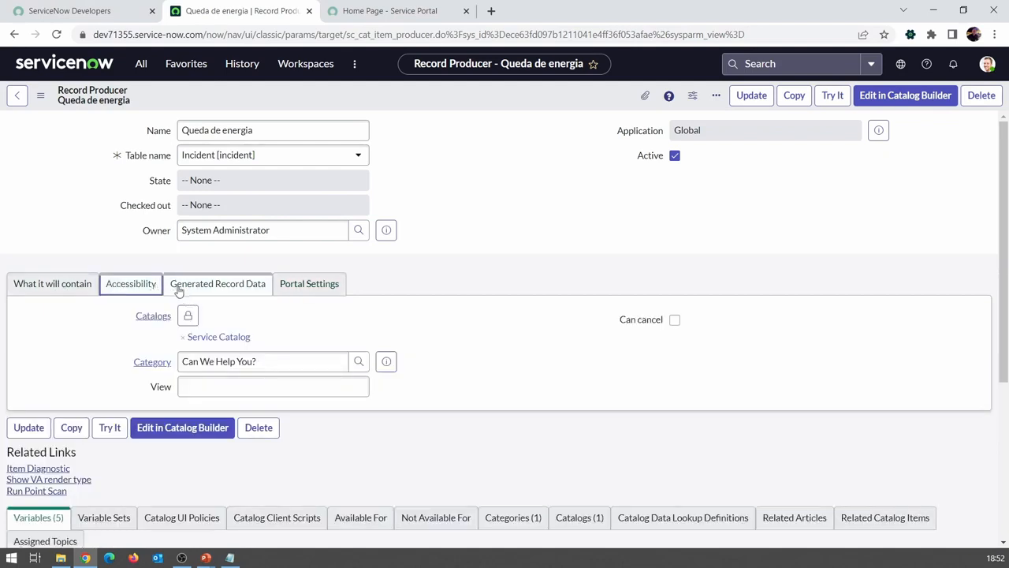
pyautogui.click(31, 287)
# Step: Open the Queda de energia item from the Can We Help You? category in the Service Portal
pyautogui.click(355, 13)
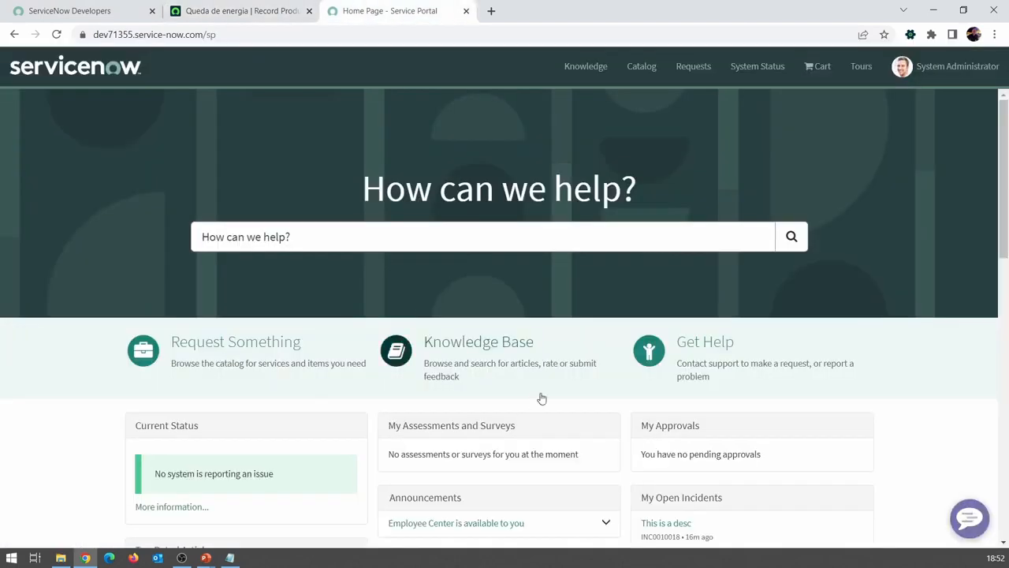
pyautogui.click(686, 355)
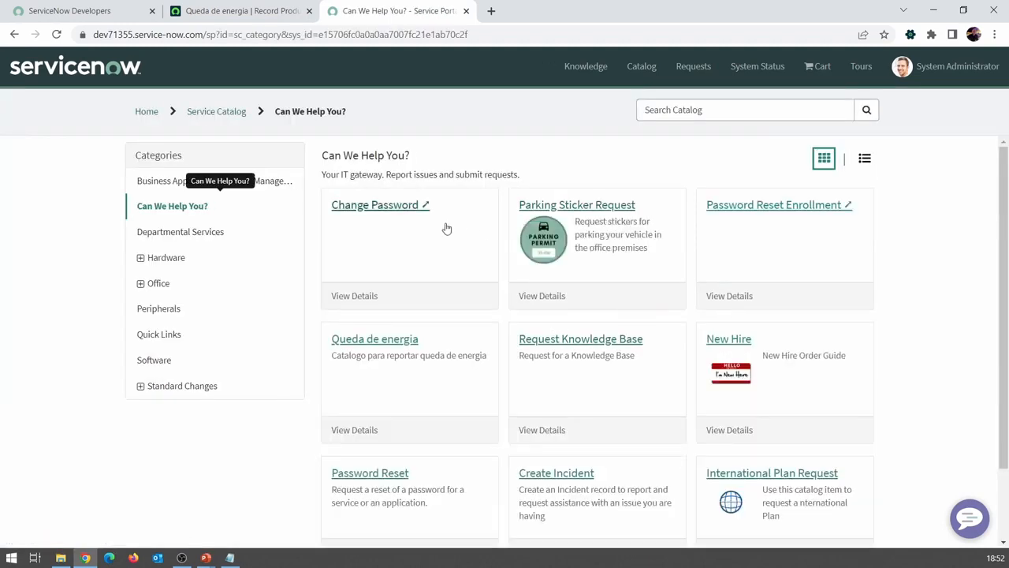
pyautogui.click(415, 355)
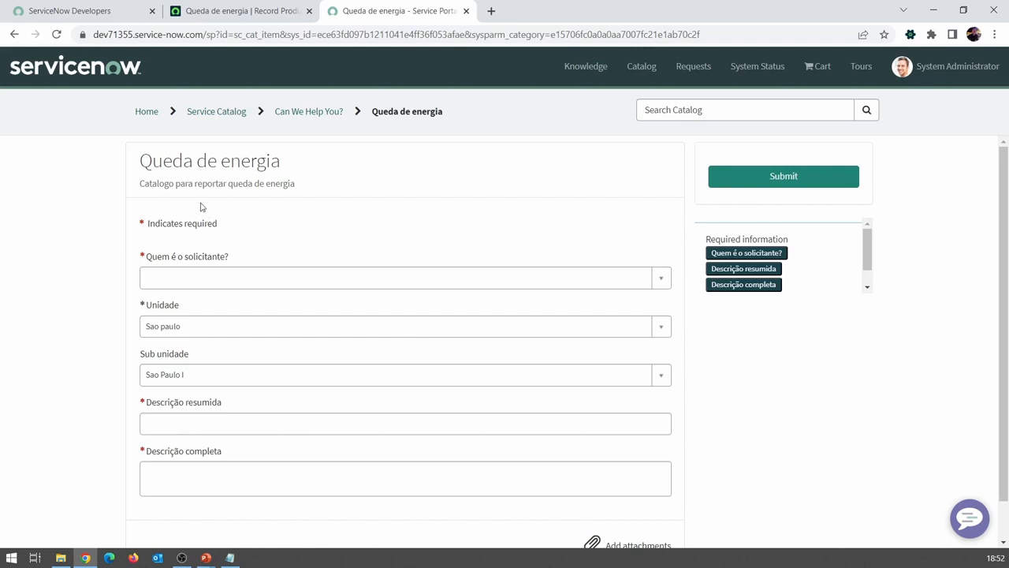
# Step: Look through the requester, Descrição resumida and Descrição completa fields on the portal form
pyautogui.click(184, 280)
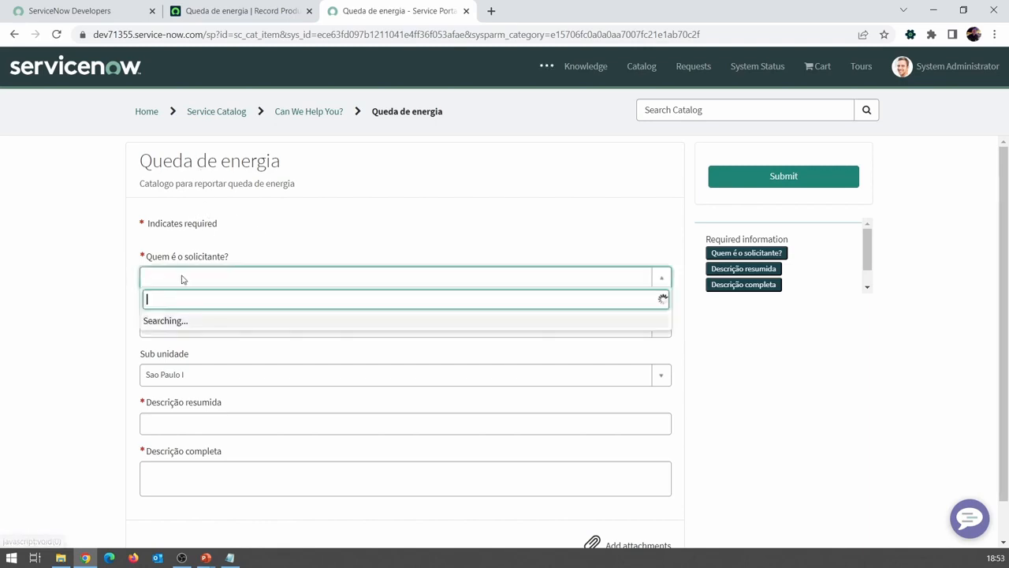
pyautogui.click(40, 308)
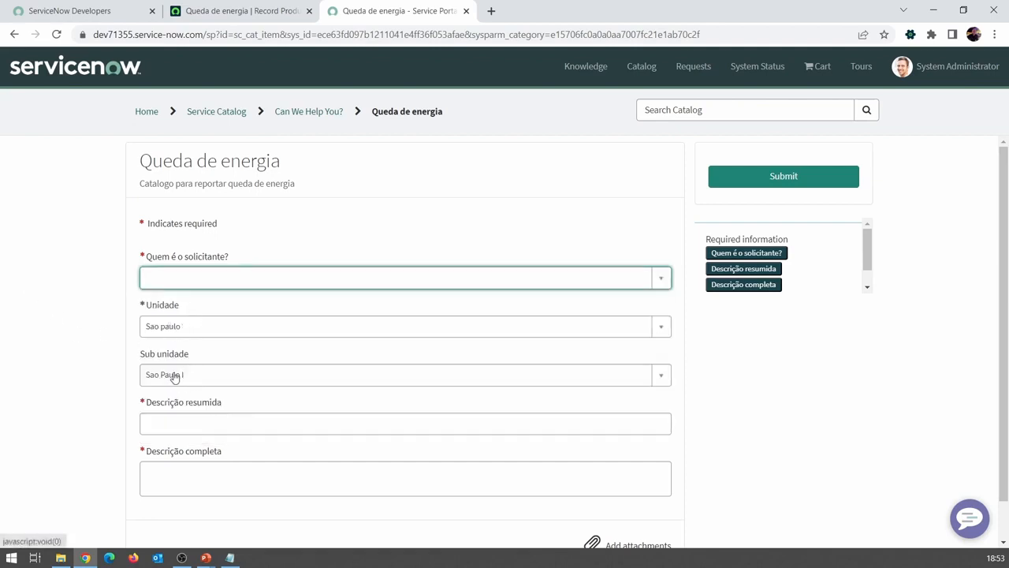
pyautogui.click(187, 424)
pyautogui.click(200, 474)
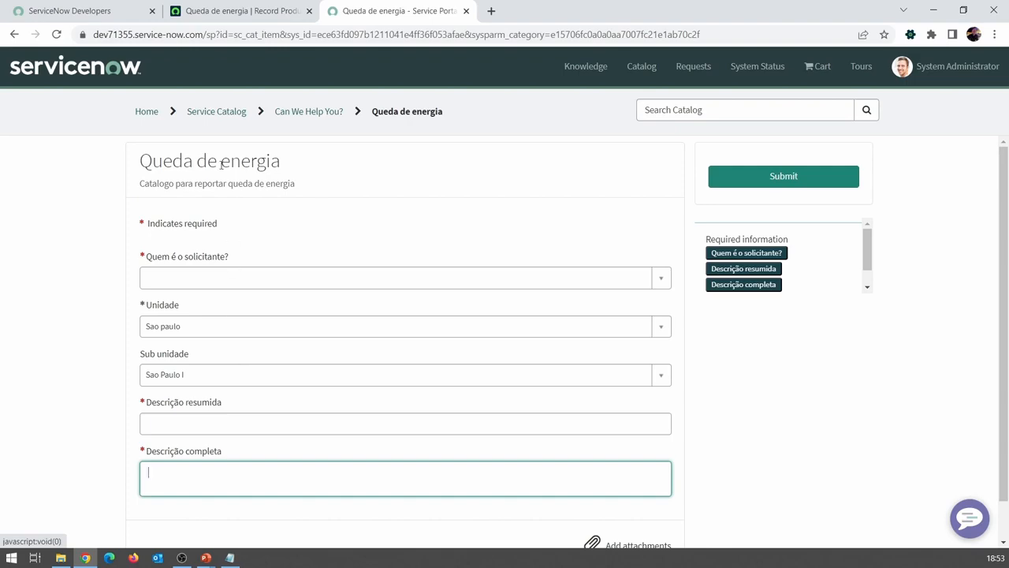
# Step: Compare the record producer with the portal form and check the Sub unidade choices, keeping Sao Paulo I selected
pyautogui.click(215, 13)
pyautogui.scroll(-10, 18, 417)
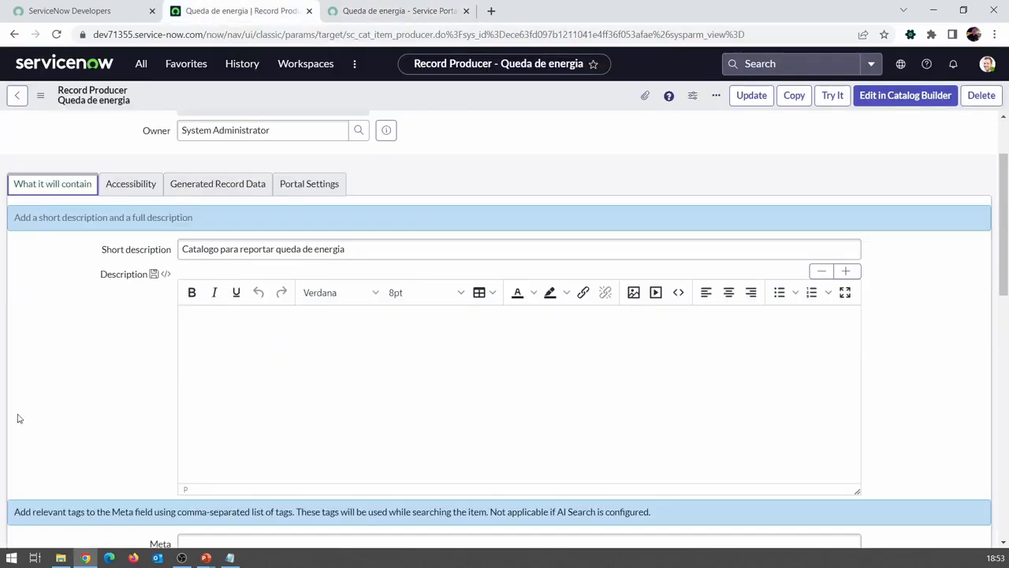
pyautogui.click(414, 13)
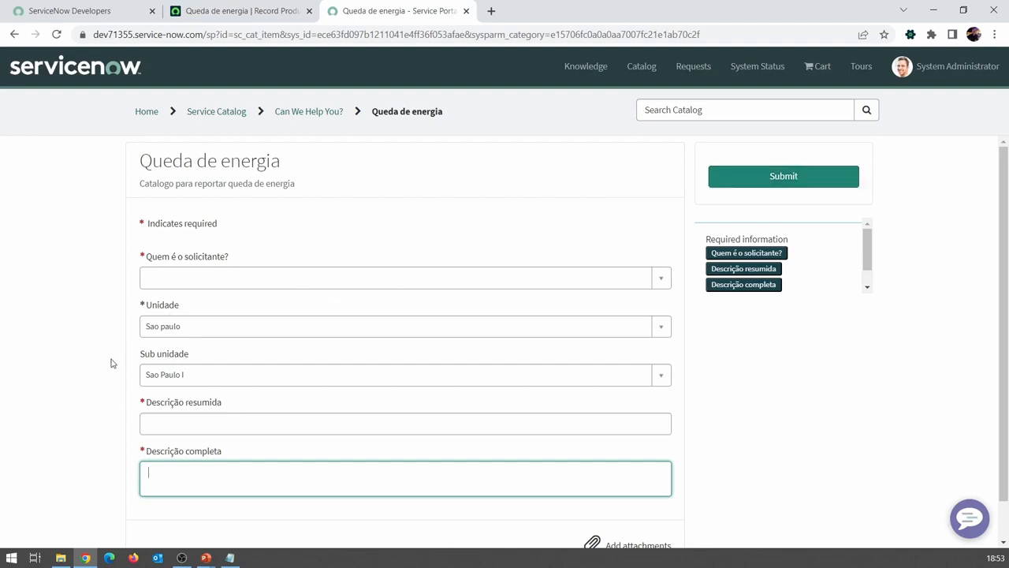
pyautogui.click(181, 384)
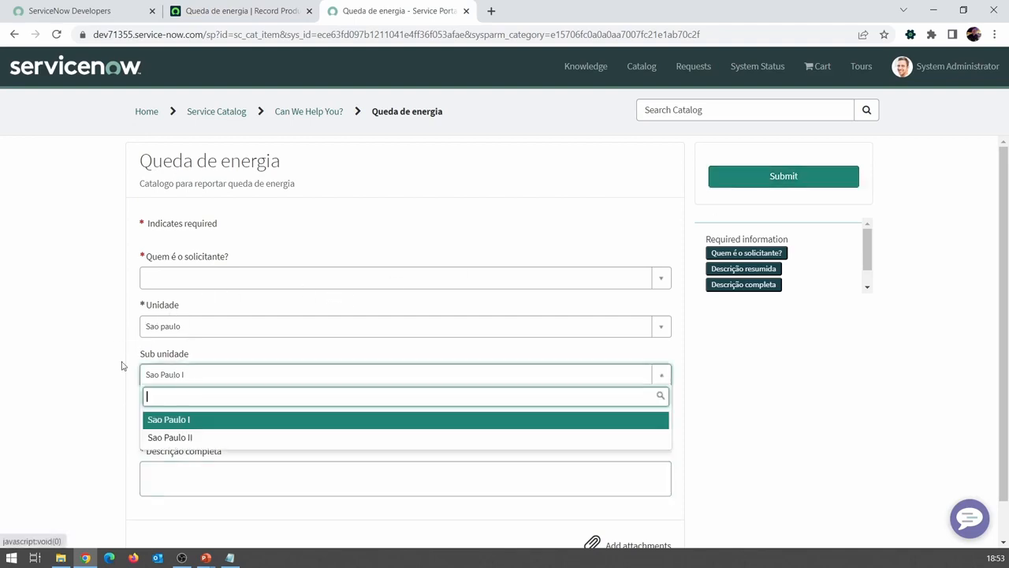
pyautogui.click(178, 419)
# Step: Open the Unidade and Sub unidade variables of the record producer in separate browser tabs
pyautogui.click(236, 11)
pyautogui.scroll(-1, 142, 355)
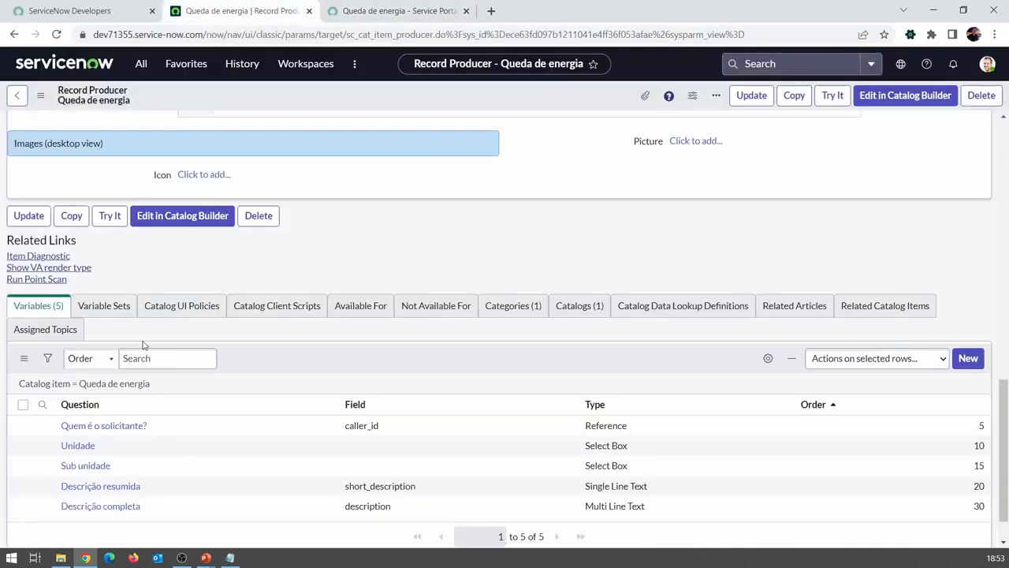
pyautogui.middleClick(85, 400)
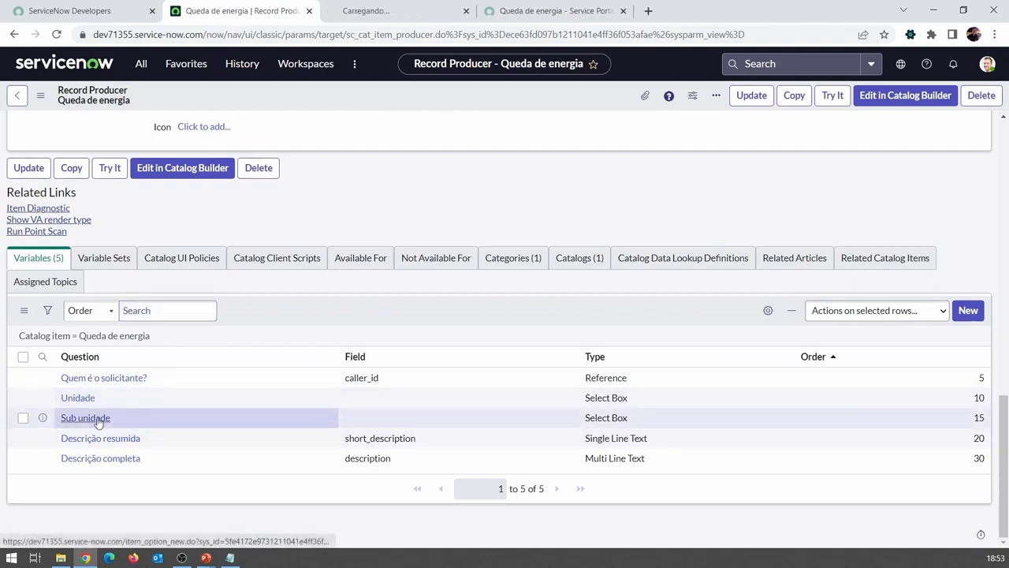
pyautogui.middleClick(100, 420)
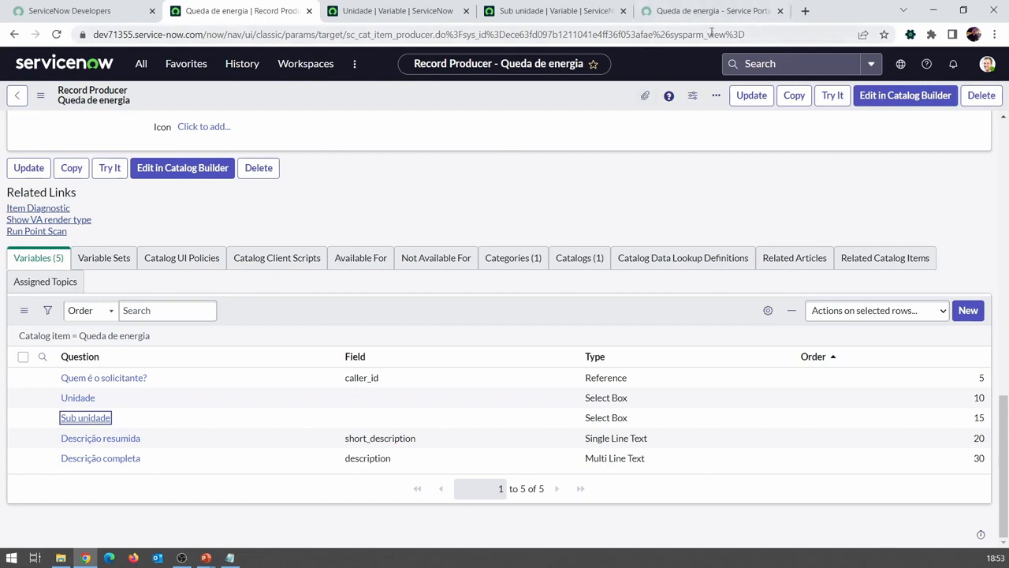
# Step: Check the Unidade and Sub unidade choices on the Service Portal form without changing the selections
pyautogui.click(696, 12)
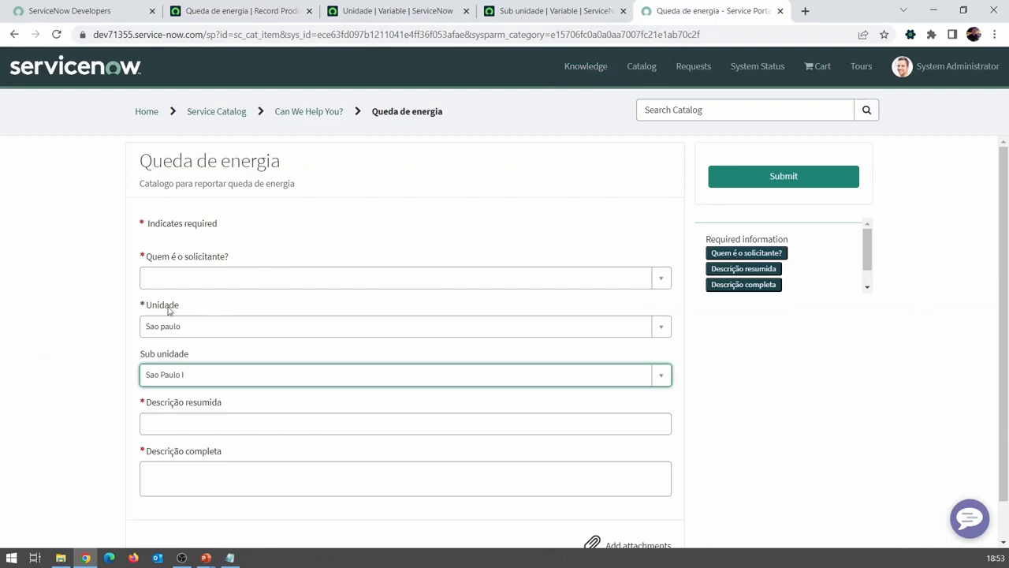
pyautogui.click(178, 330)
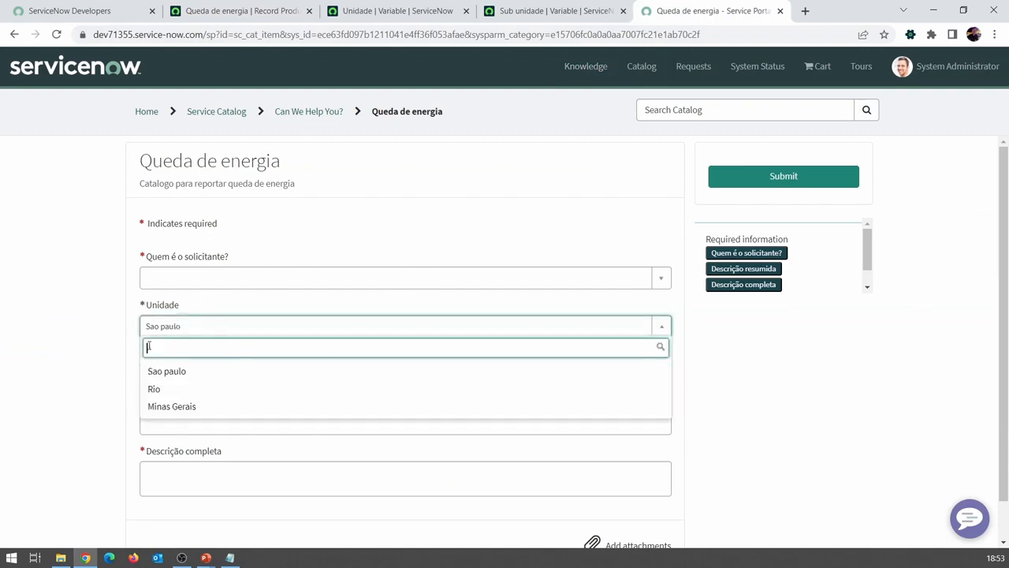
pyautogui.click(119, 336)
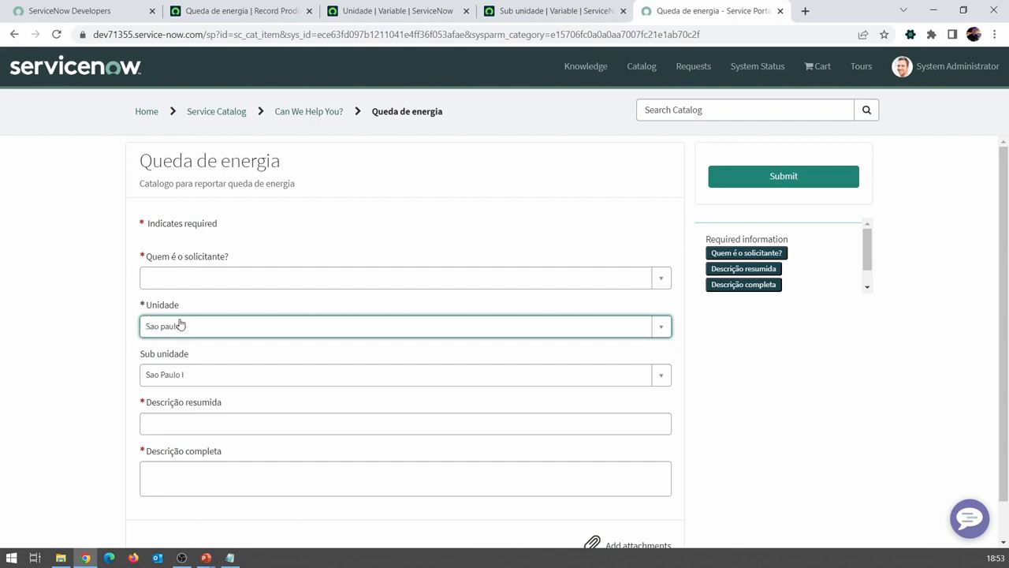
pyautogui.click(164, 375)
pyautogui.click(66, 395)
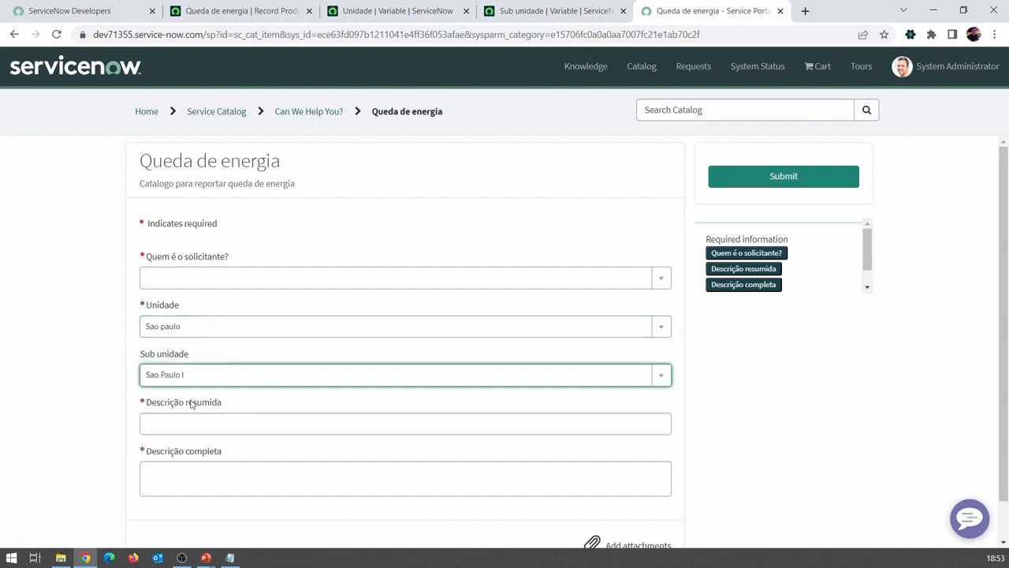
# Step: Enable Include none in the Unidade variable's type specifications and save the variable
pyautogui.click(251, 13)
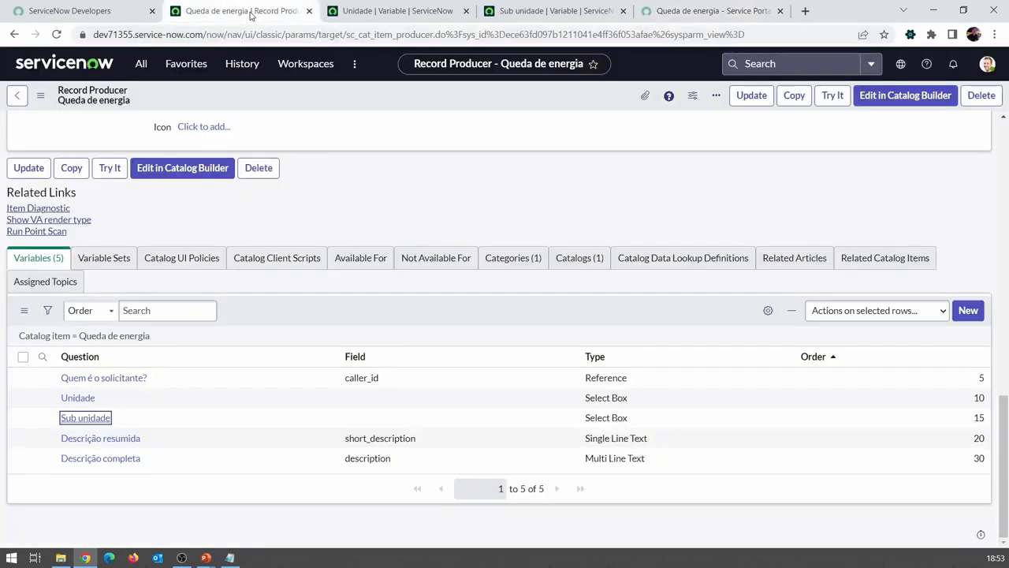
pyautogui.click(392, 13)
pyautogui.click(261, 197)
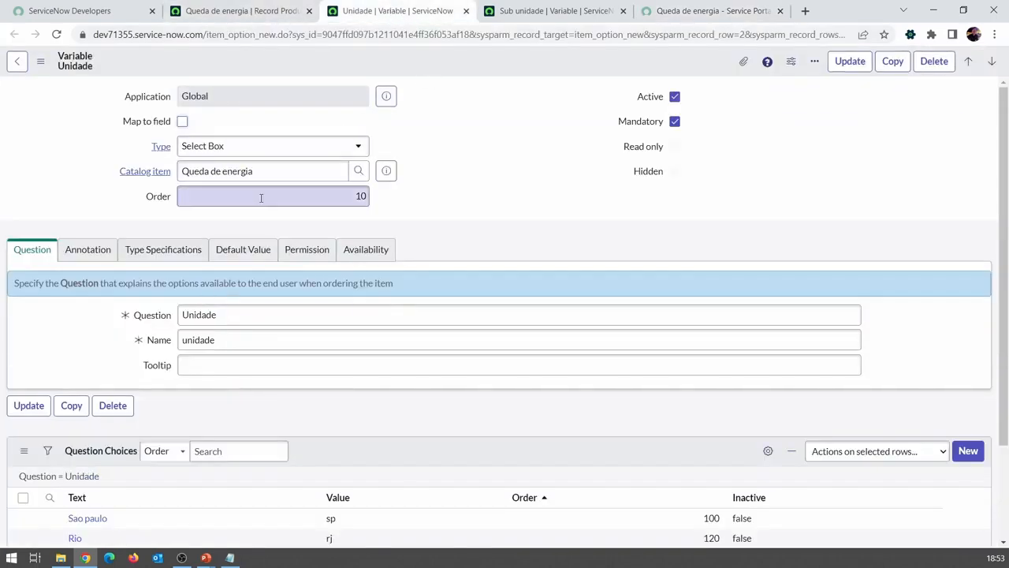
pyautogui.click(163, 251)
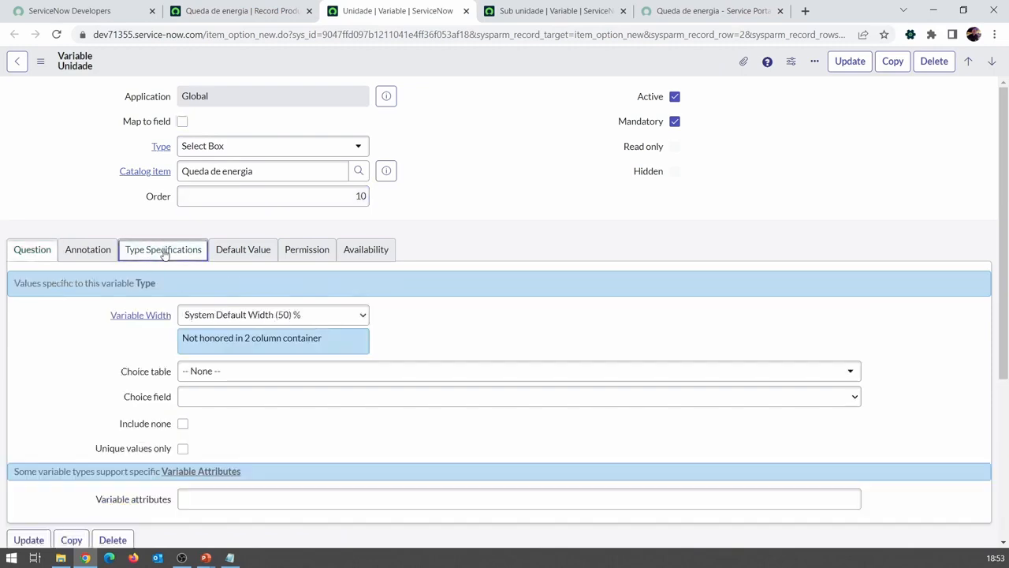
pyautogui.click(182, 423)
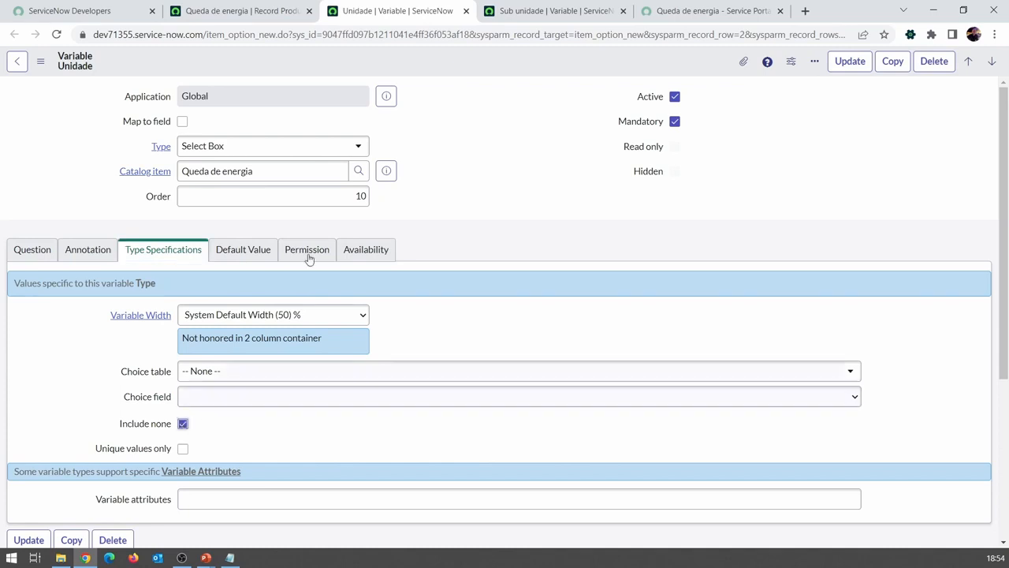
pyautogui.rightClick(465, 67)
pyautogui.click(486, 69)
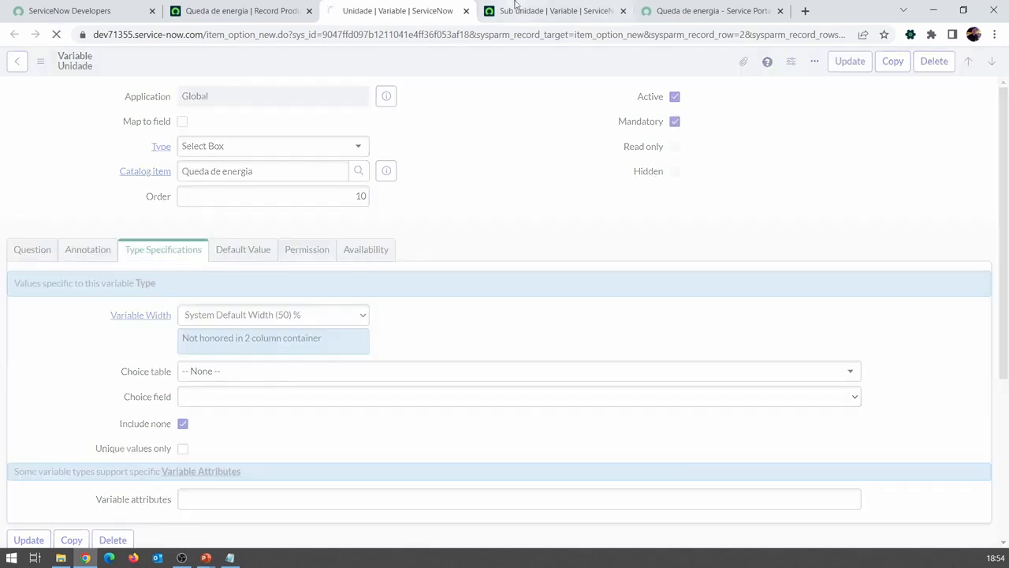
# Step: Enable Include none in the Sub unidade variable's type specifications and save the variable
pyautogui.click(552, 11)
pyautogui.click(159, 251)
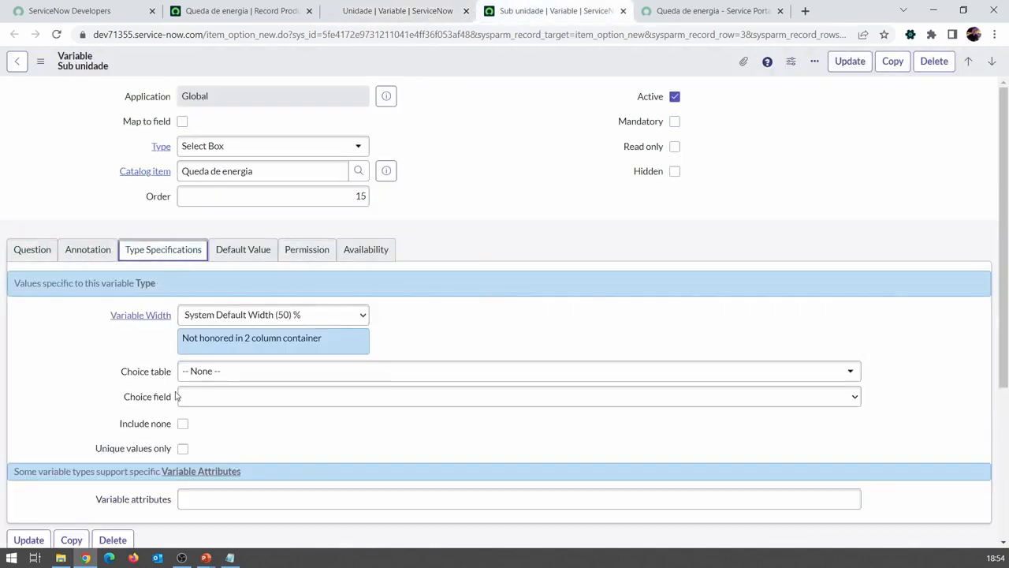
pyautogui.click(182, 424)
pyautogui.rightClick(455, 65)
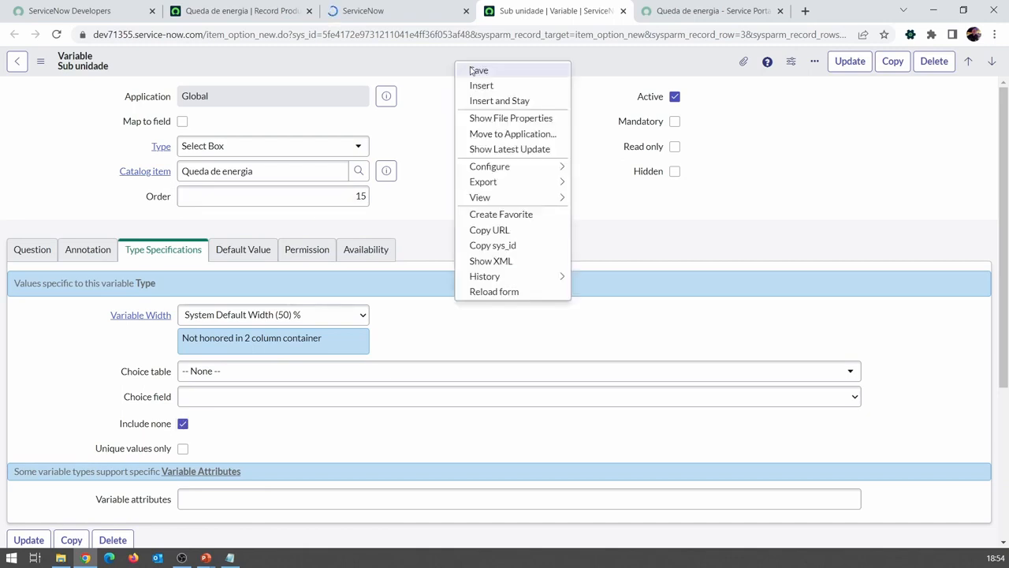
pyautogui.click(478, 69)
# Step: Close both variable tabs and reload the Queda de energia form in the Service Portal
pyautogui.click(399, 10)
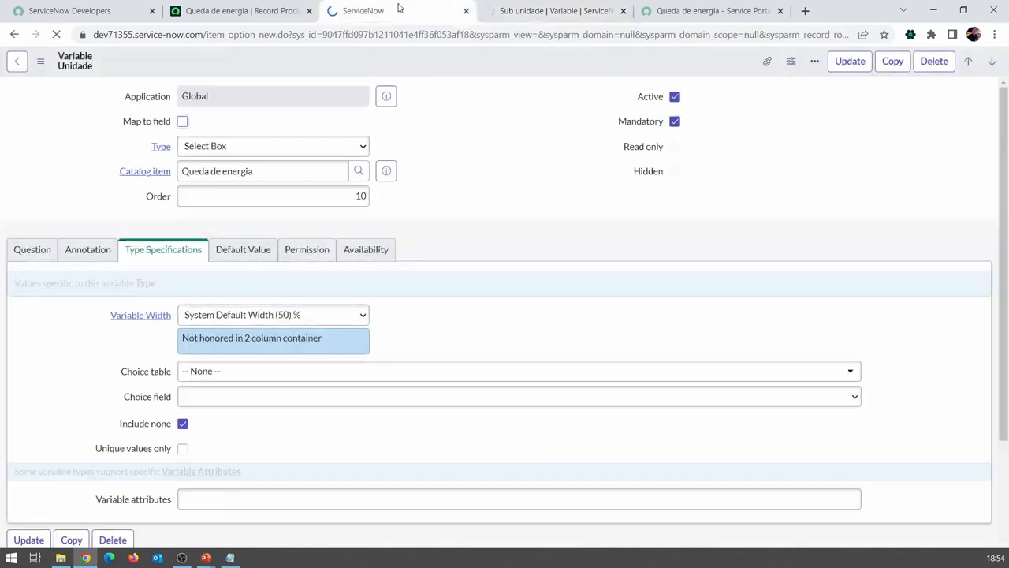
pyautogui.click(466, 11)
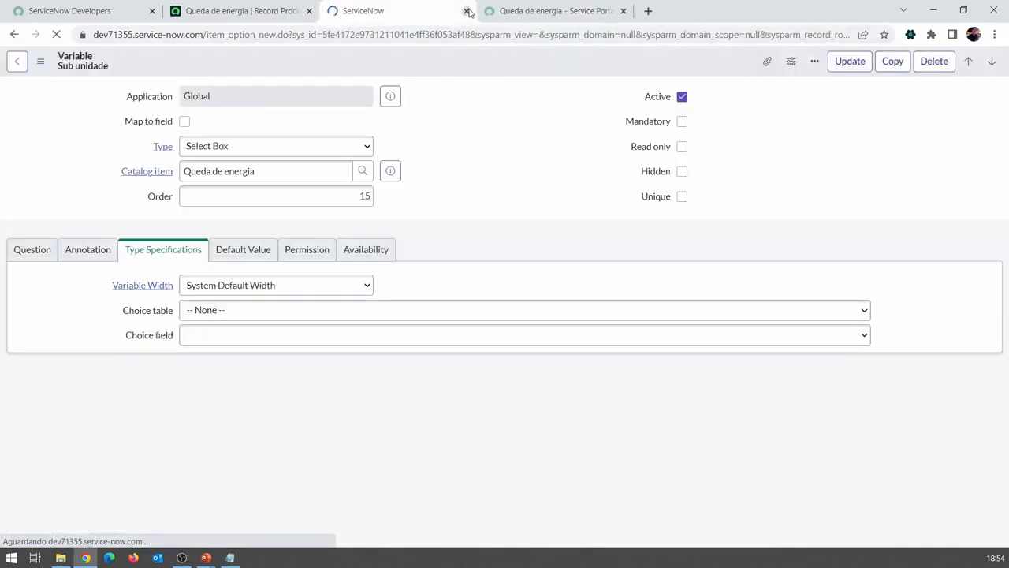
pyautogui.click(467, 11)
pyautogui.click(359, 15)
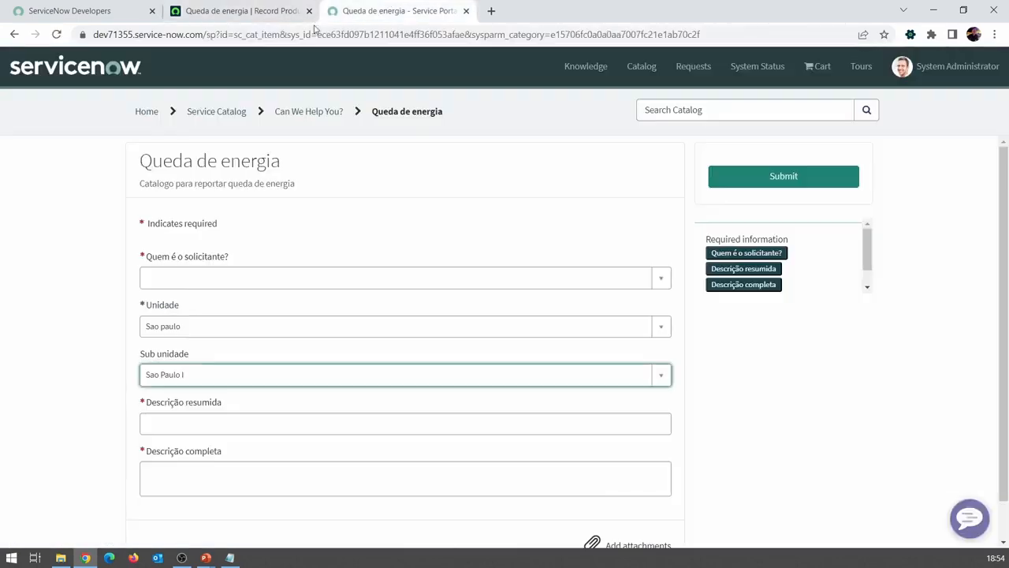
pyautogui.click(56, 34)
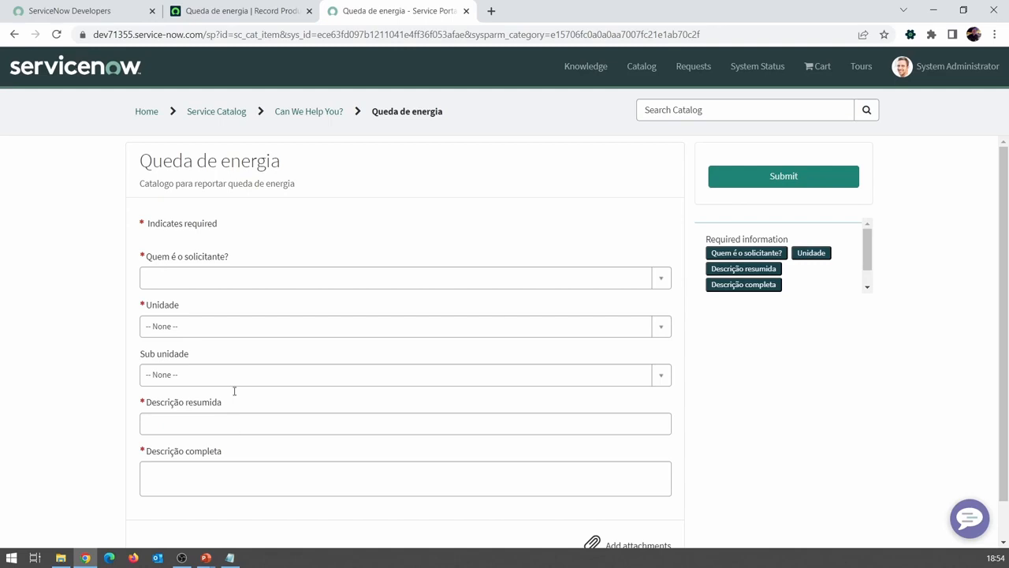
# Step: Select a requester in Quem é o solicitante? and try Sao paulo as the Unidade, ending on Rio
pyautogui.click(208, 278)
pyautogui.click(201, 338)
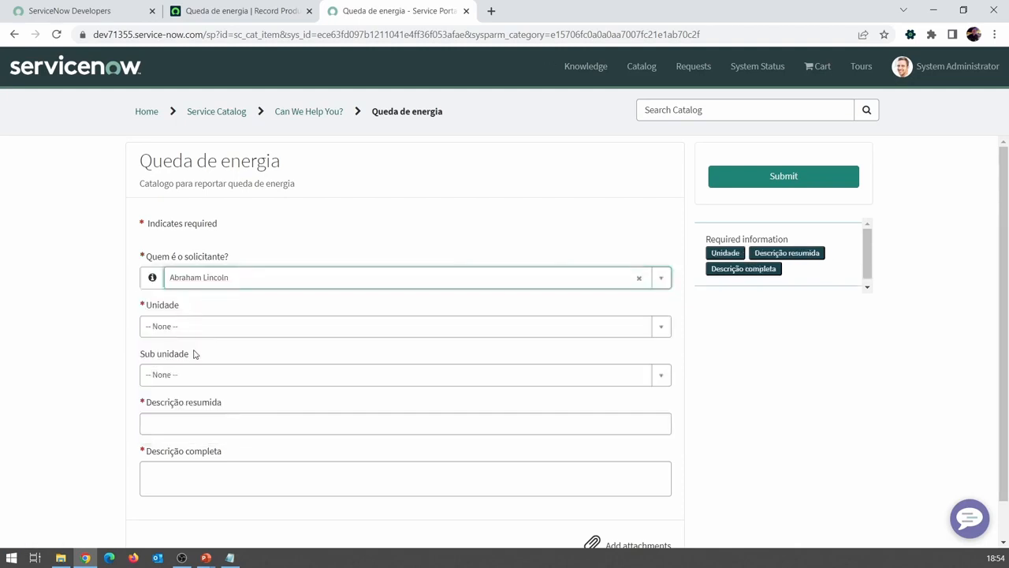
pyautogui.click(214, 328)
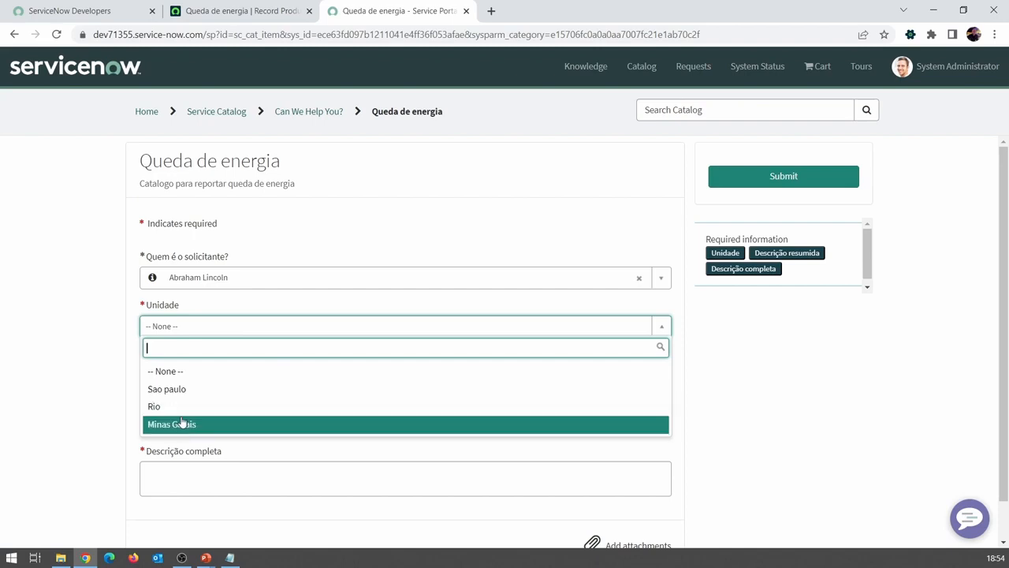
pyautogui.click(182, 389)
pyautogui.click(190, 327)
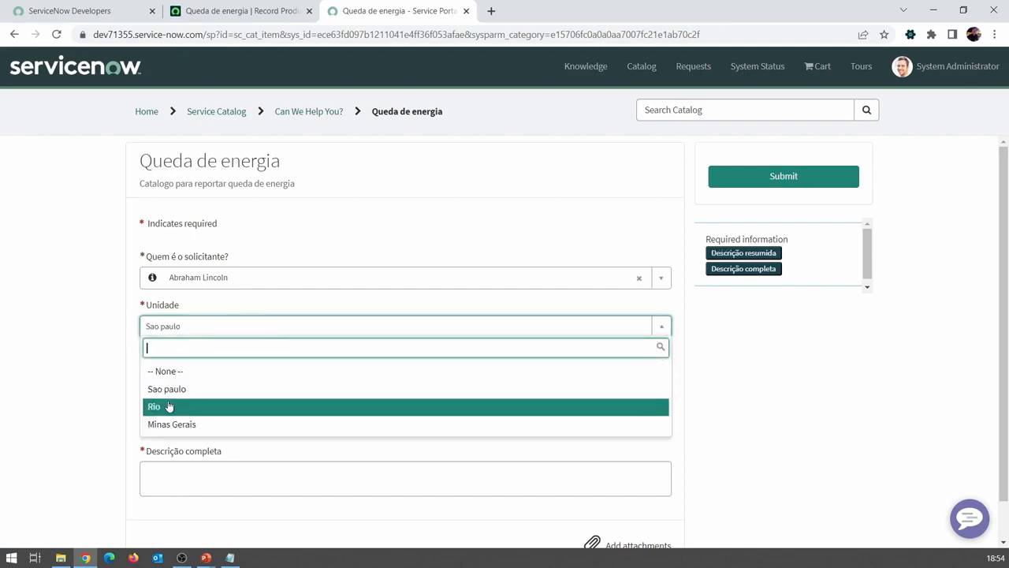
pyautogui.click(170, 406)
# Step: Examine the Sub unidade options offered for Rio and try Minas Gerais as the Unidade, ending on Sao paulo
pyautogui.click(182, 376)
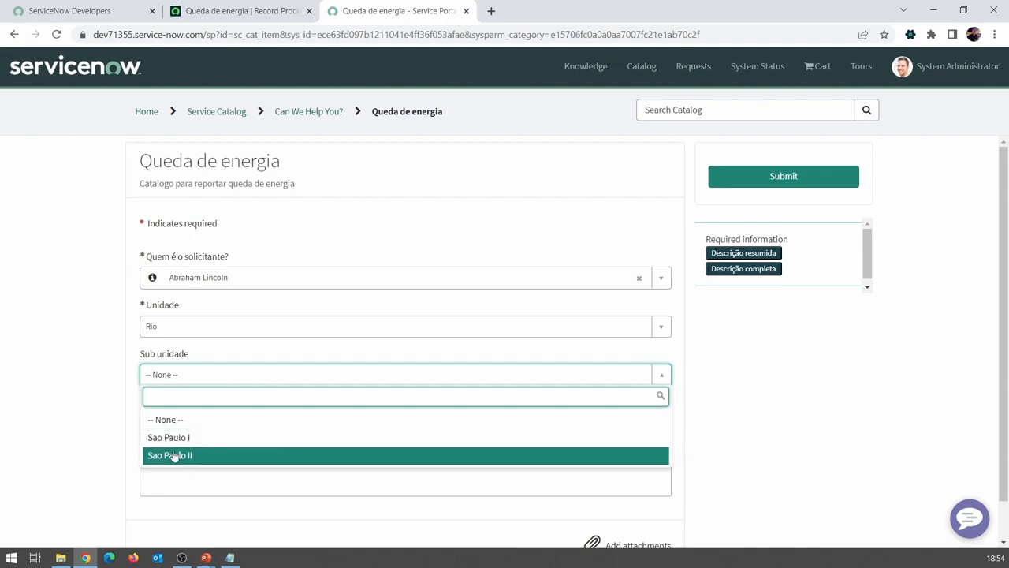
pyautogui.click(131, 381)
pyautogui.click(157, 335)
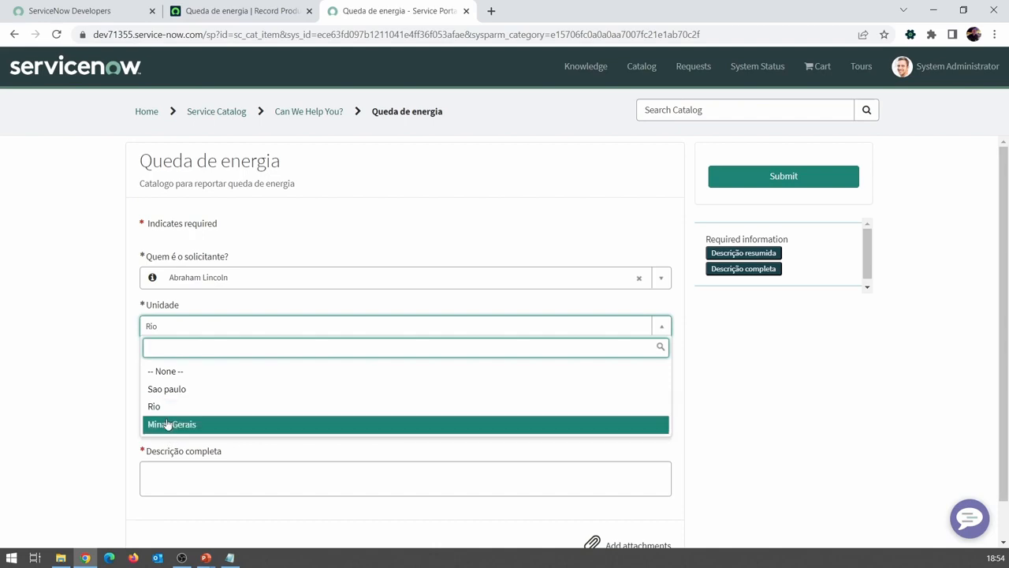
pyautogui.click(168, 414)
pyautogui.click(178, 335)
pyautogui.click(181, 424)
pyautogui.click(196, 328)
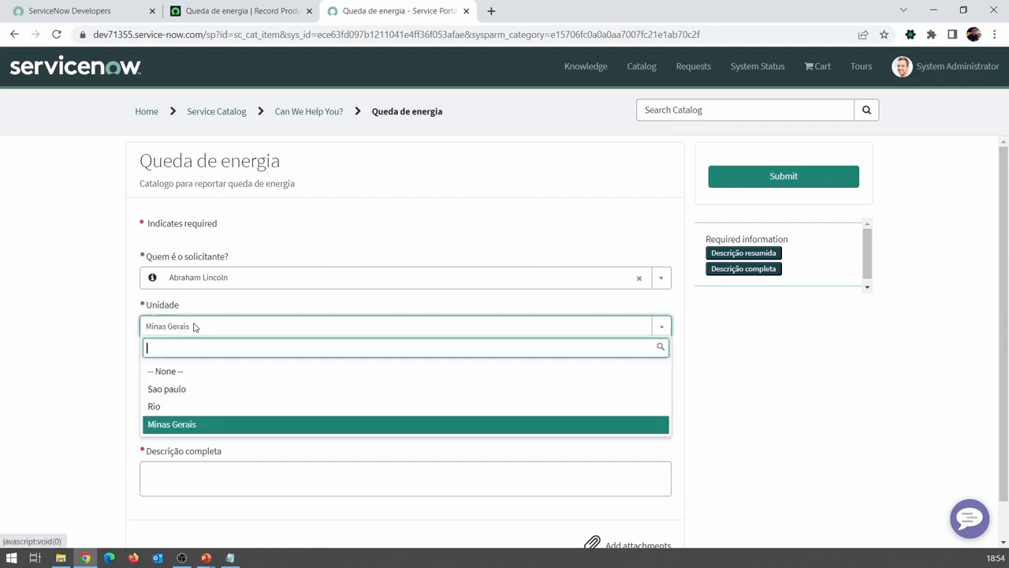
pyautogui.click(186, 391)
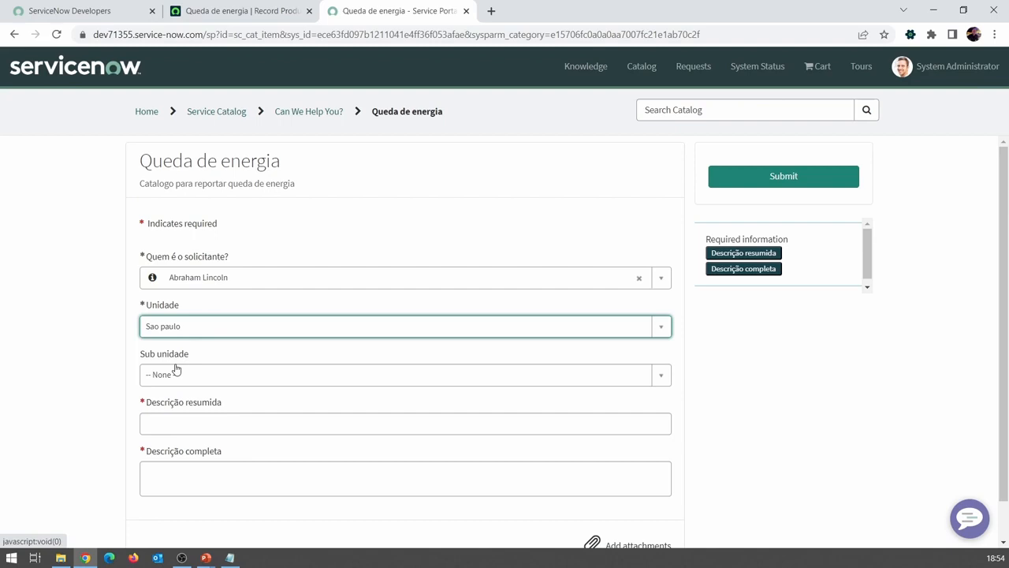
# Step: Try Rio as the Unidade with Sao Paulo I as the Sub unidade, and Minas Gerais with Sao Paulo II
pyautogui.click(180, 327)
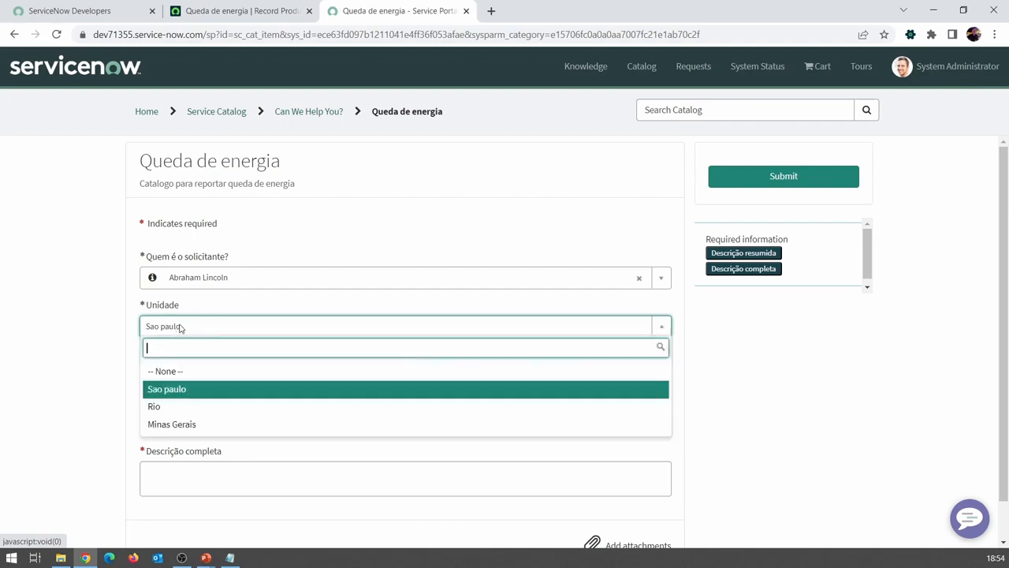
pyautogui.click(180, 403)
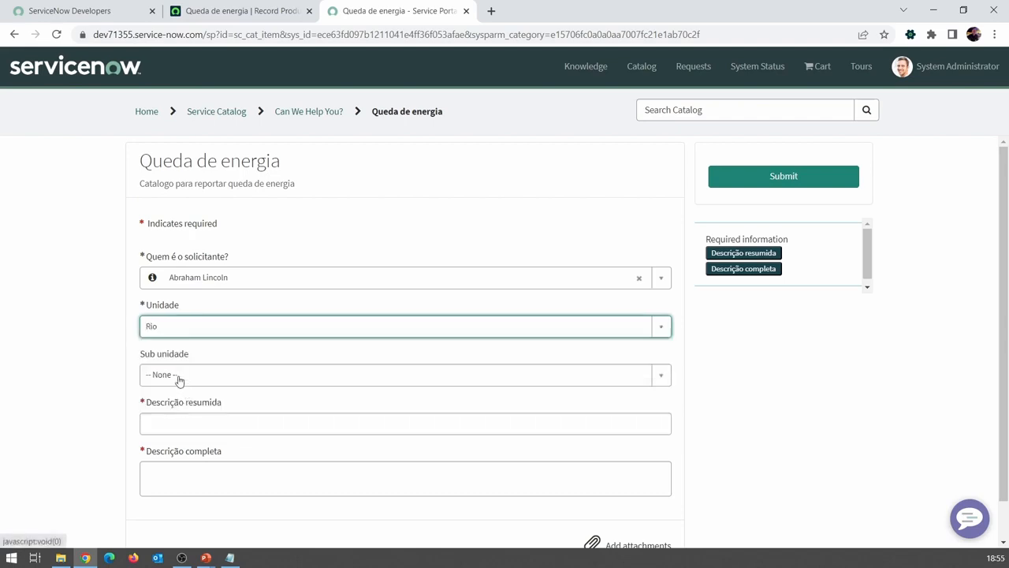
pyautogui.click(179, 378)
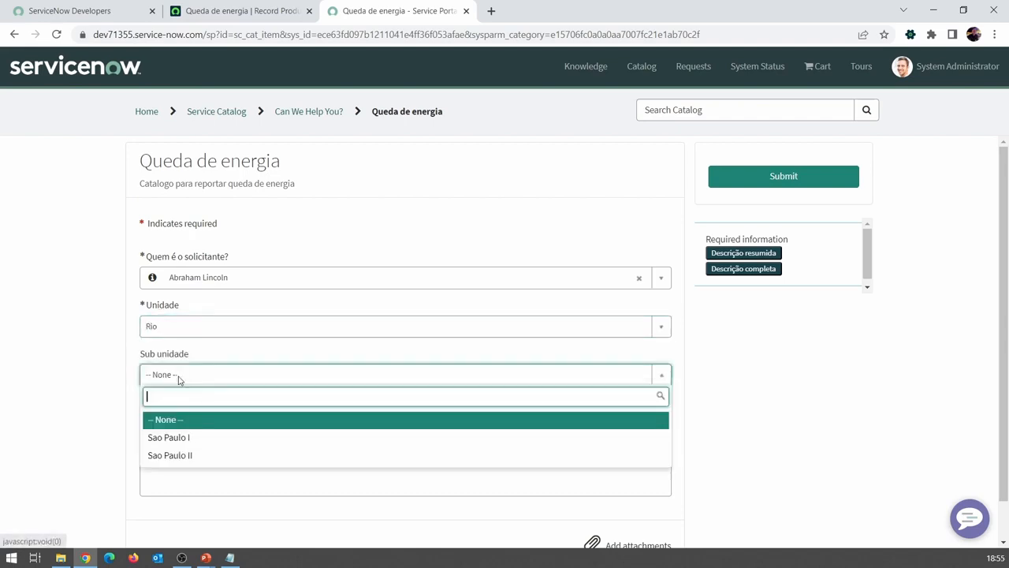
pyautogui.click(183, 439)
pyautogui.click(187, 335)
pyautogui.click(176, 432)
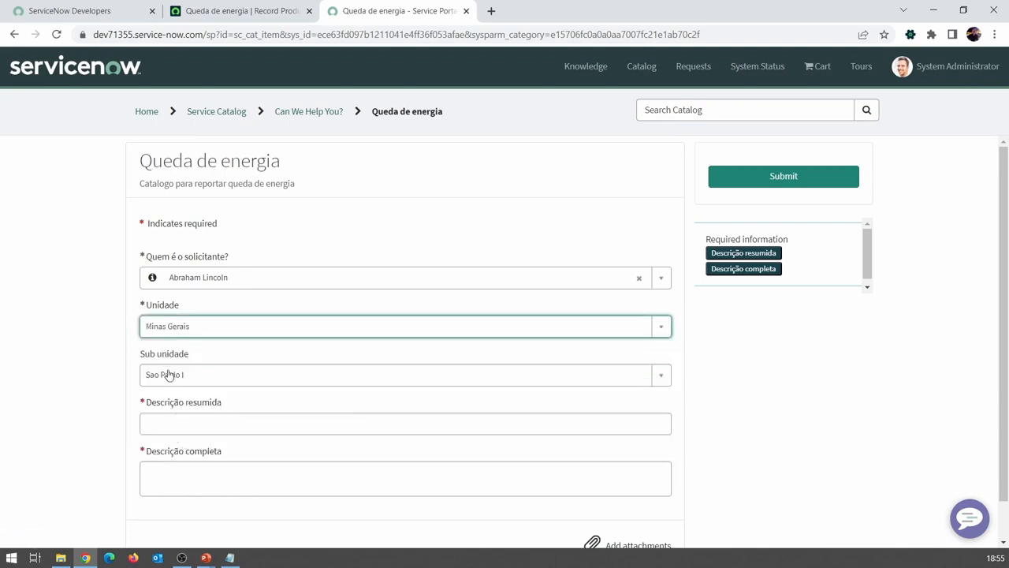
pyautogui.click(168, 374)
pyautogui.click(179, 456)
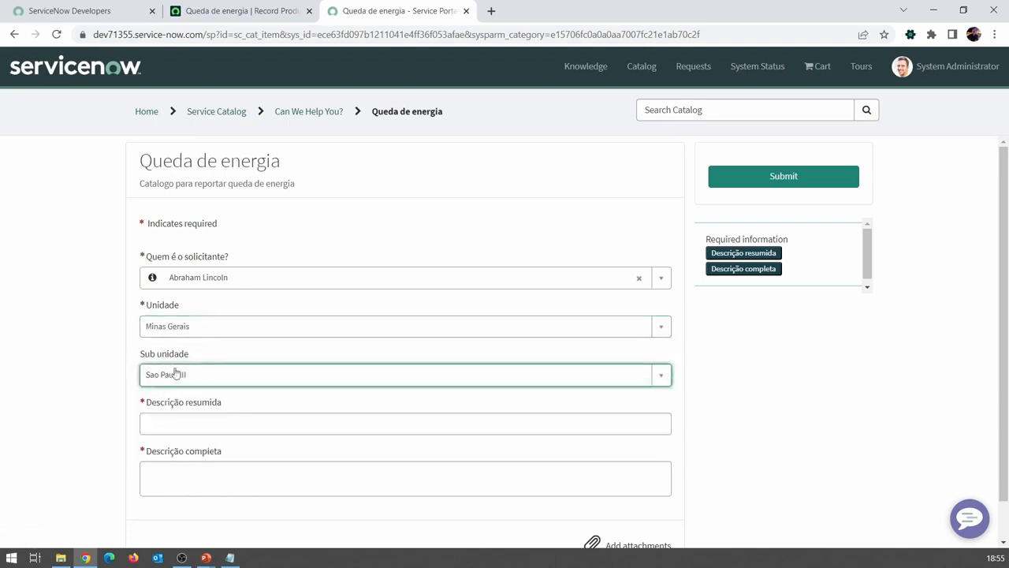
# Step: Set the Unidade back to Sao paulo and reset the Sub unidade to none
pyautogui.click(177, 331)
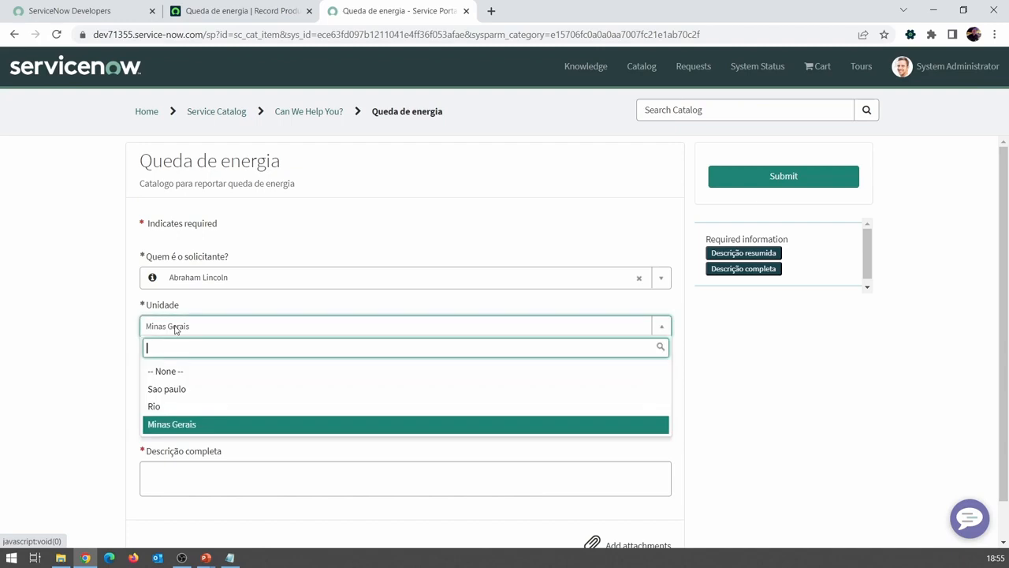
pyautogui.click(167, 389)
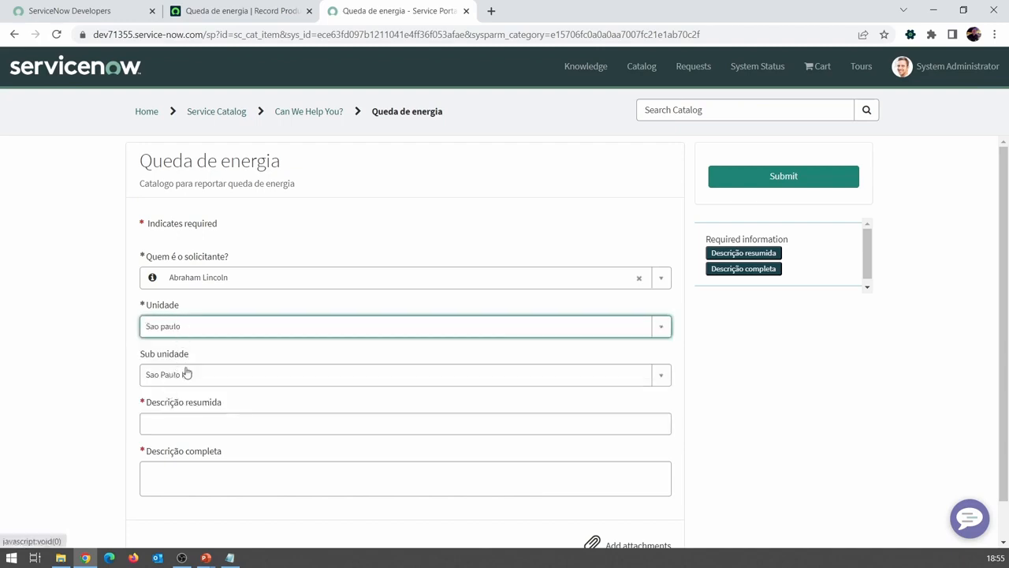
pyautogui.click(187, 373)
pyautogui.click(185, 418)
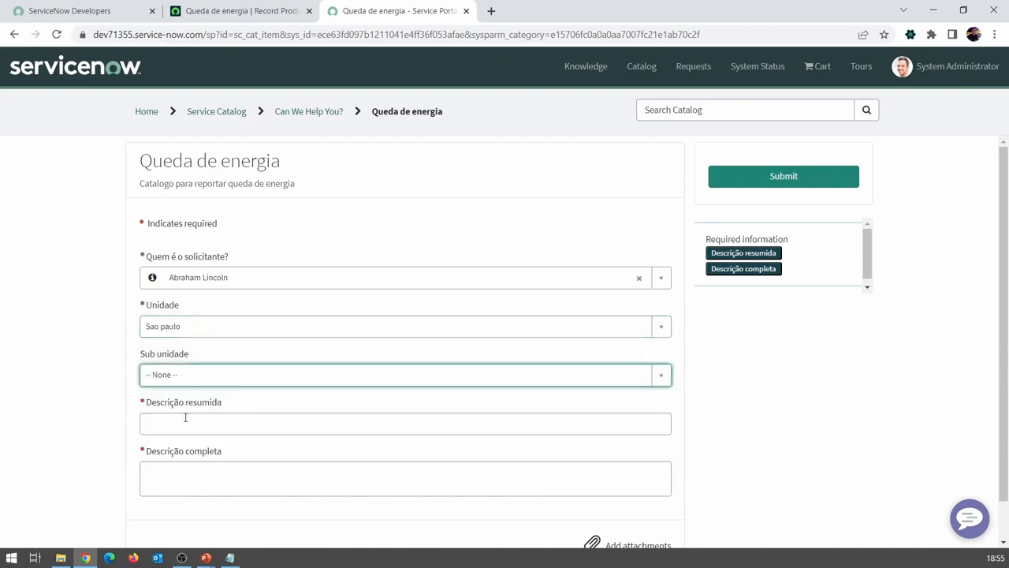
pyautogui.click(121, 365)
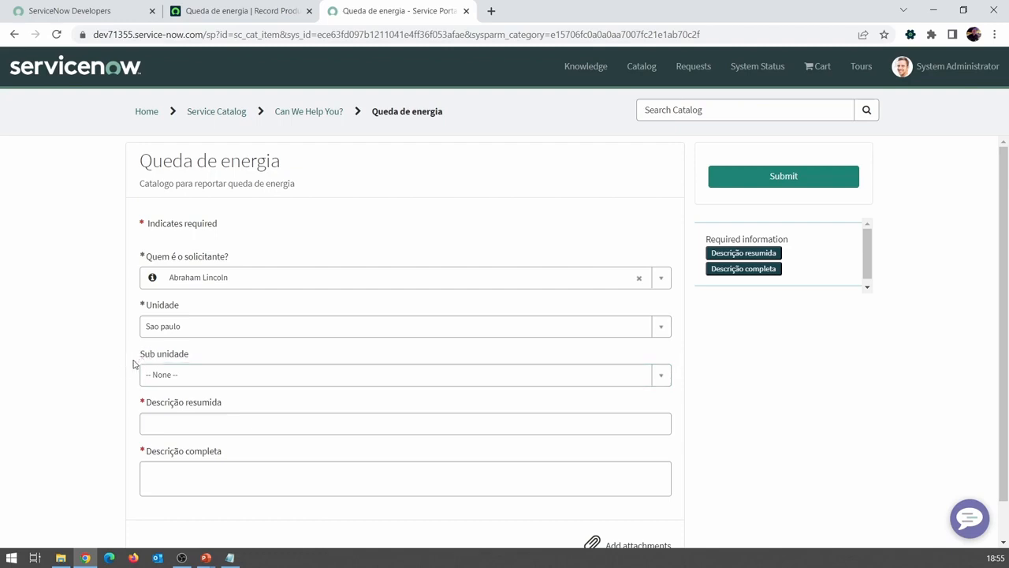
# Step: Try Minas Gerais and Rio as the Unidade and examine the Sub unidade options offered for Rio
pyautogui.click(167, 327)
pyautogui.click(169, 424)
pyautogui.click(173, 328)
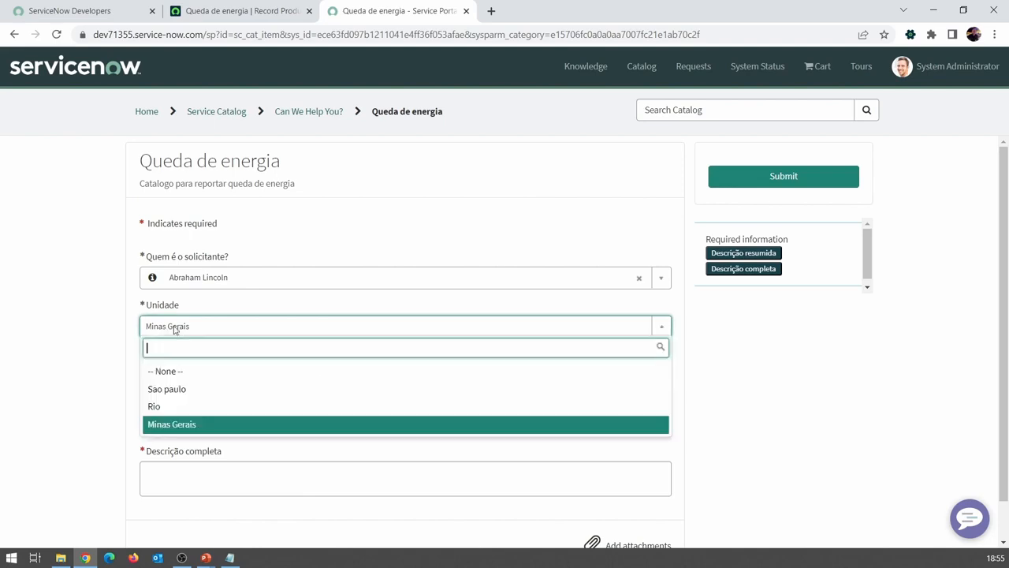
pyautogui.click(178, 407)
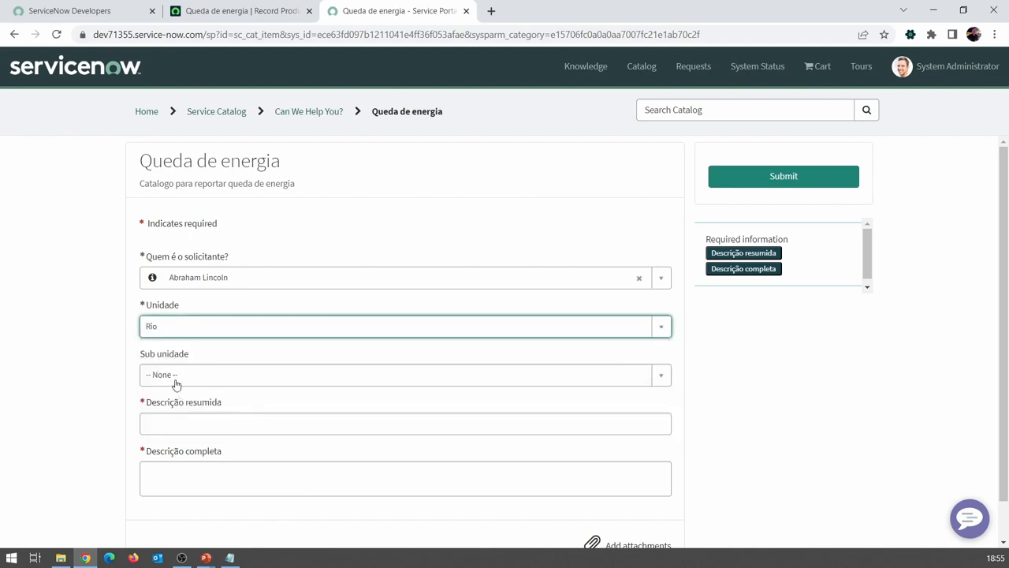
pyautogui.click(174, 380)
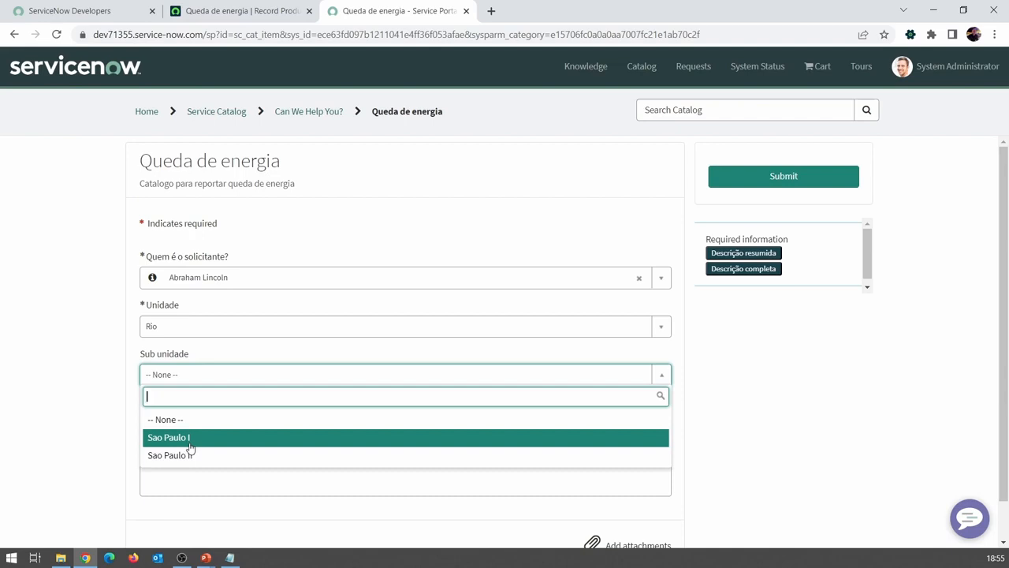
pyautogui.click(126, 373)
# Step: Select Sao paulo as the Unidade and examine the Sub unidade options offered for it
pyautogui.click(162, 329)
pyautogui.click(182, 388)
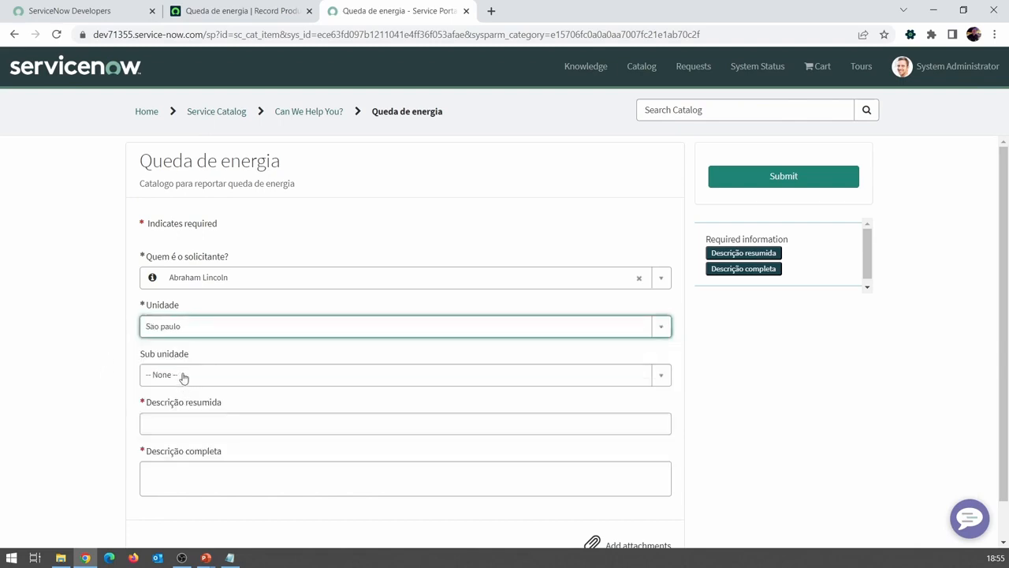
pyautogui.click(182, 378)
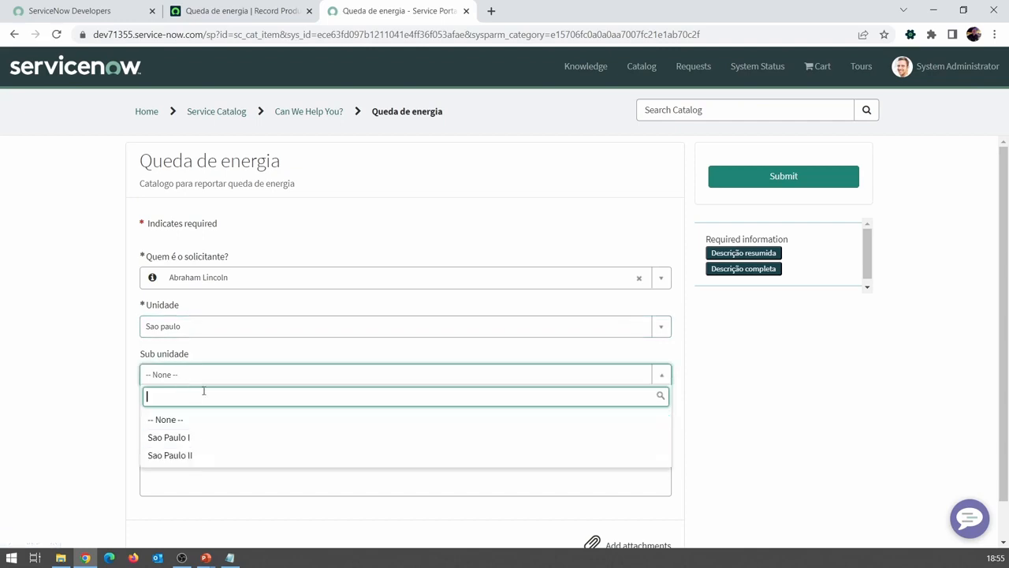
pyautogui.click(100, 380)
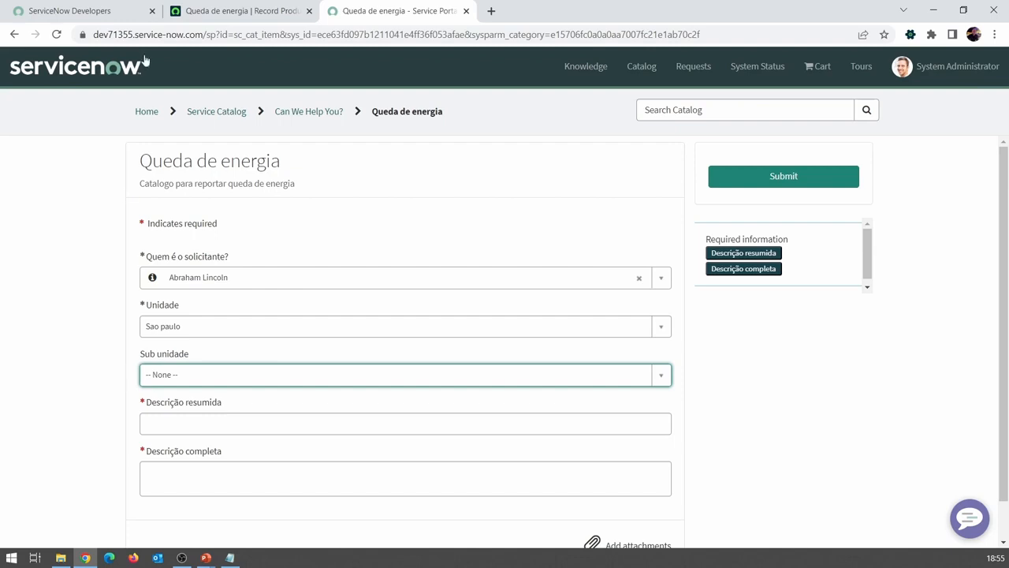
# Step: Start a new catalog UI policy for the Queda de energia record producer with the short description "Sub Unidade São Paulo"
pyautogui.click(232, 10)
pyautogui.scroll(15, 255, 187)
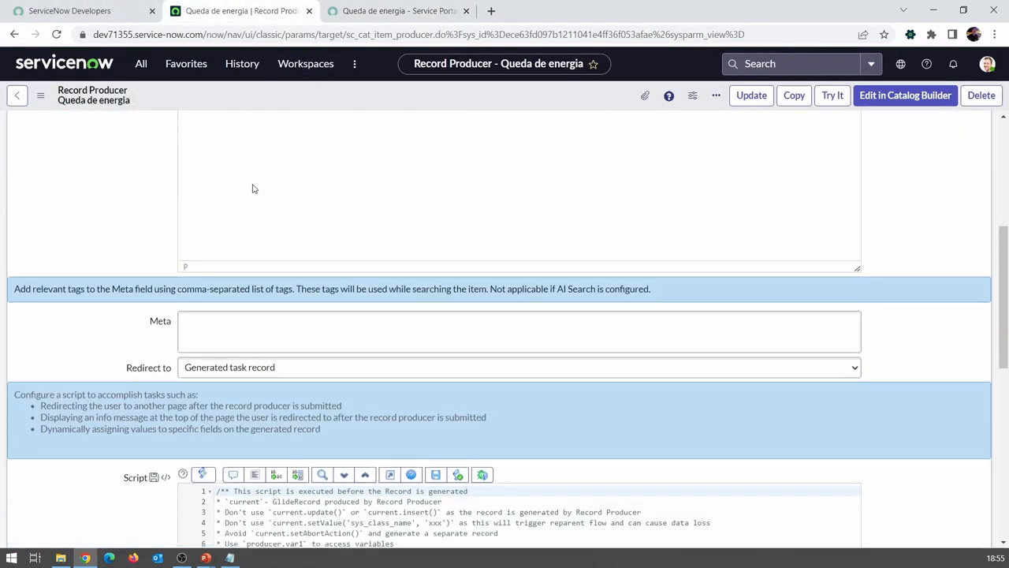
pyautogui.scroll(-10, 199, 188)
pyautogui.scroll(-4, 200, 188)
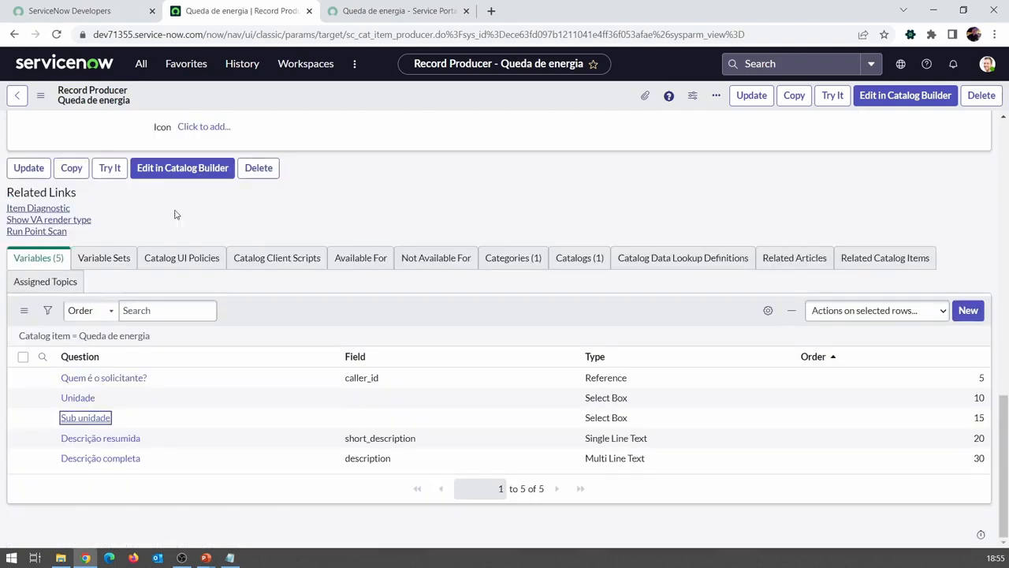
pyautogui.click(188, 263)
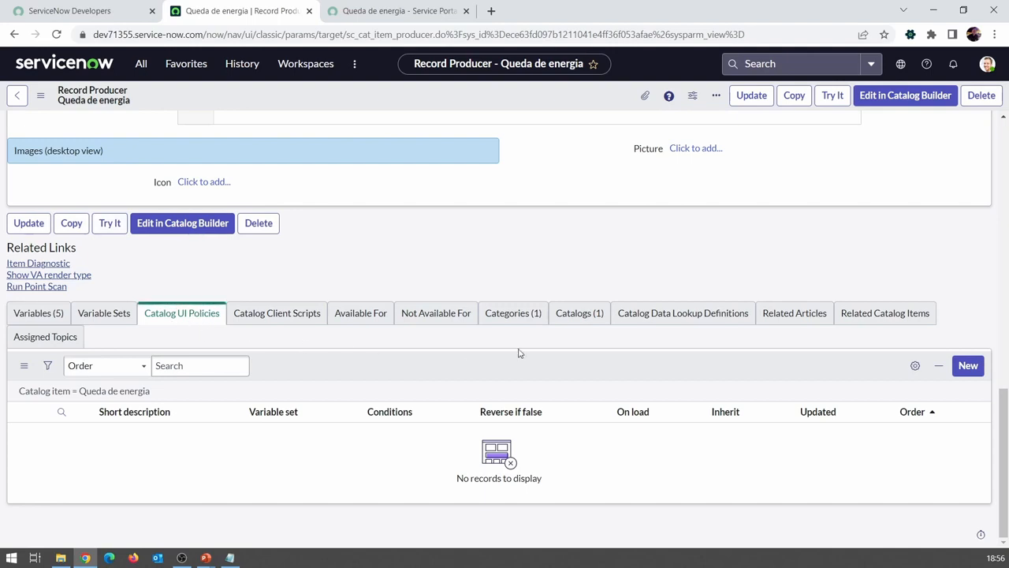
pyautogui.click(969, 366)
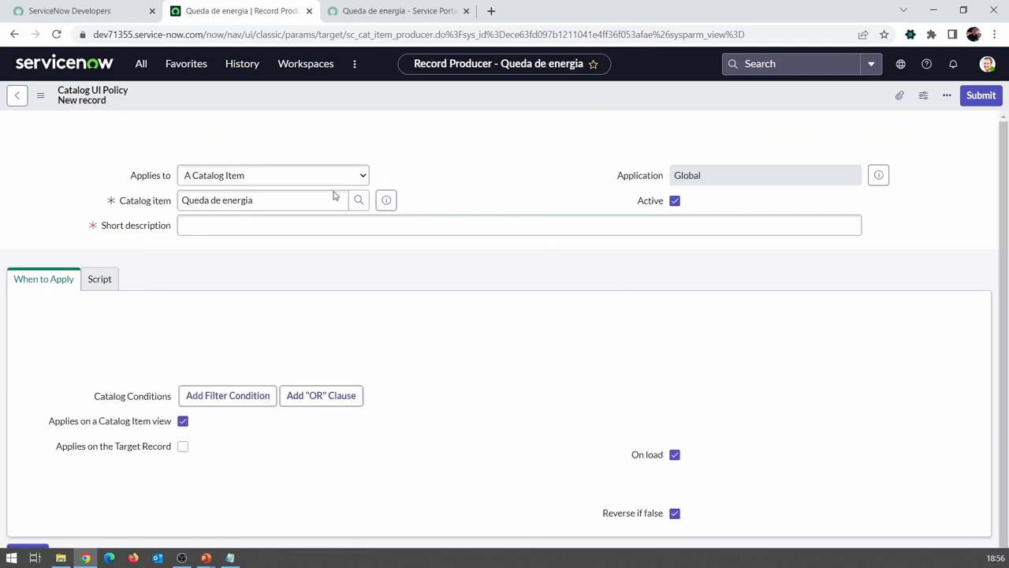
pyautogui.click(289, 228)
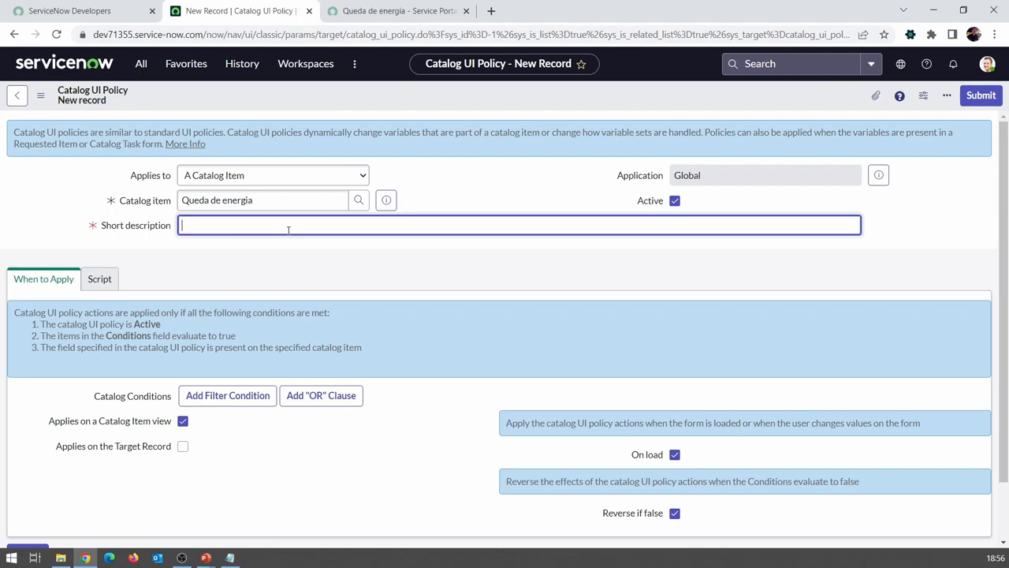
pyautogui.write('Sub Unidades')
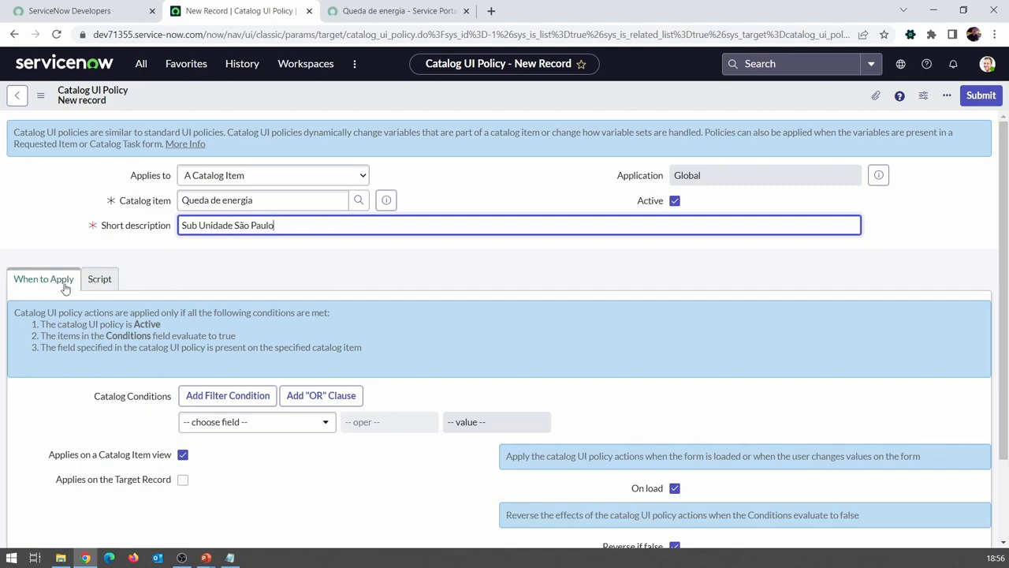
# Step: Temporarily enable Run scripts on the UI policy to examine its Execute if true and Execute if false scripts, leaving it disabled
pyautogui.click(97, 280)
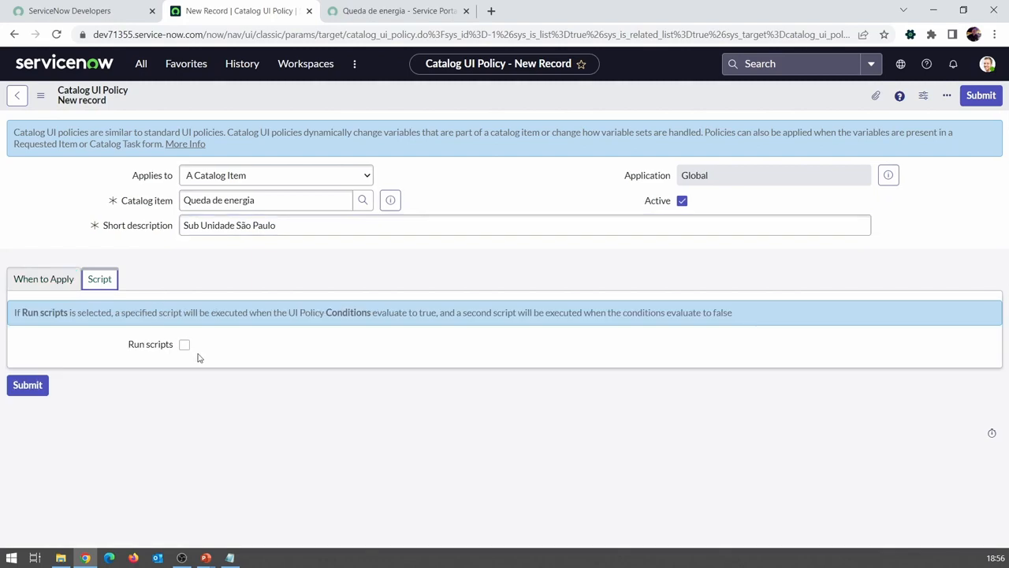
pyautogui.click(183, 345)
pyautogui.scroll(-3, 178, 347)
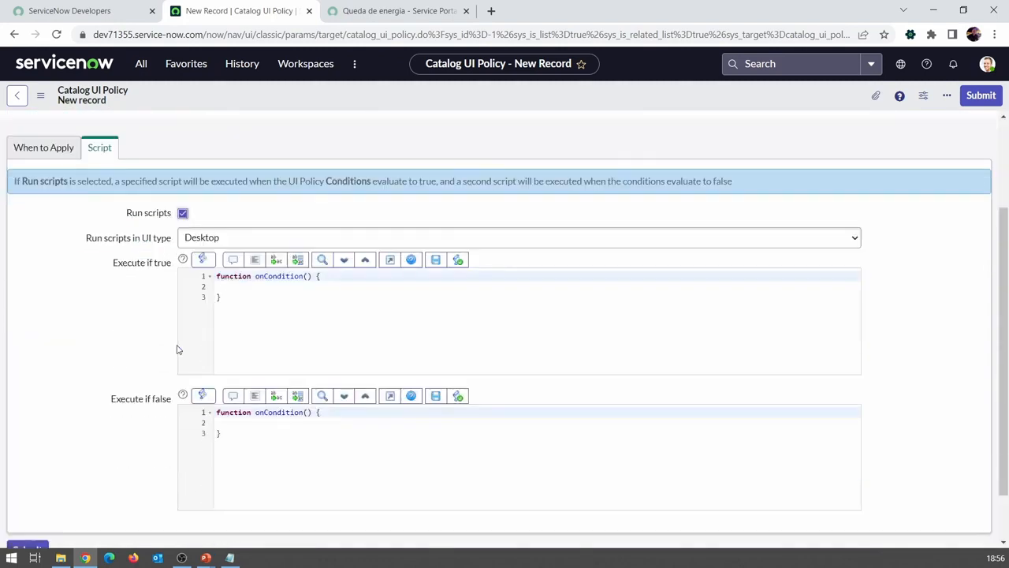
pyautogui.scroll(2, 173, 345)
pyautogui.scroll(-1, 166, 343)
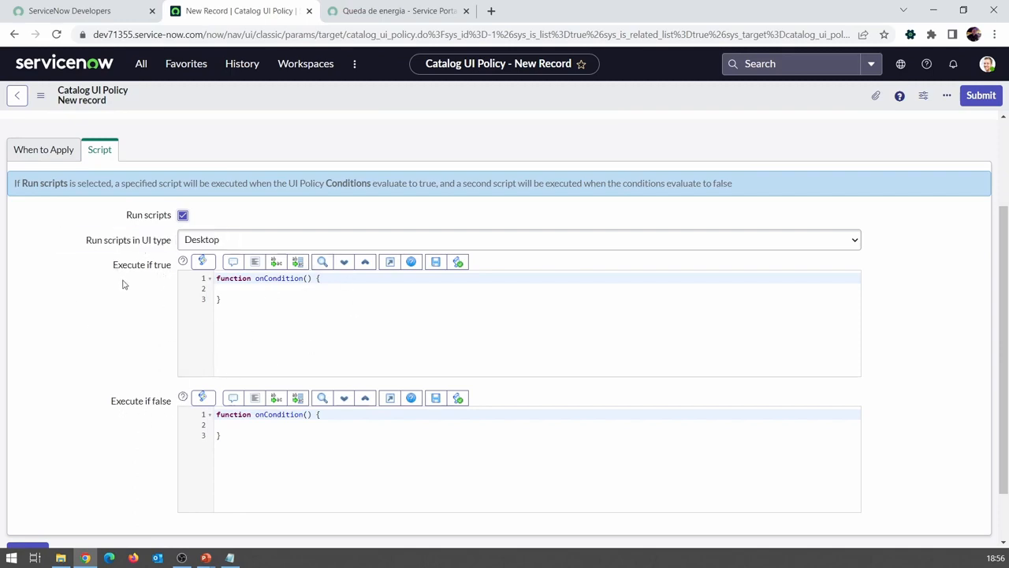
pyautogui.click(183, 215)
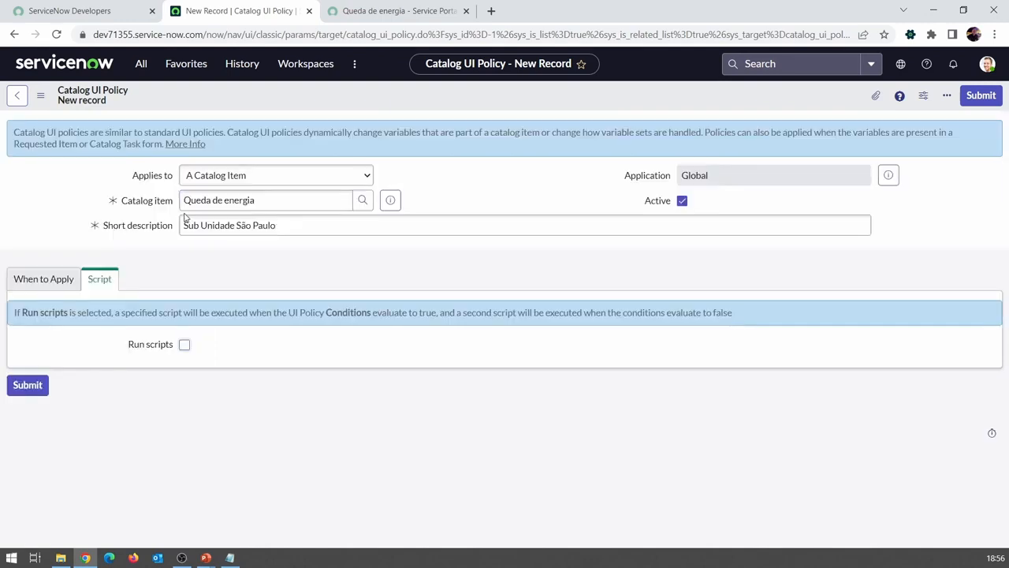
# Step: Set the UI policy's catalog condition to "unidade is Sao paulo"
pyautogui.click(65, 282)
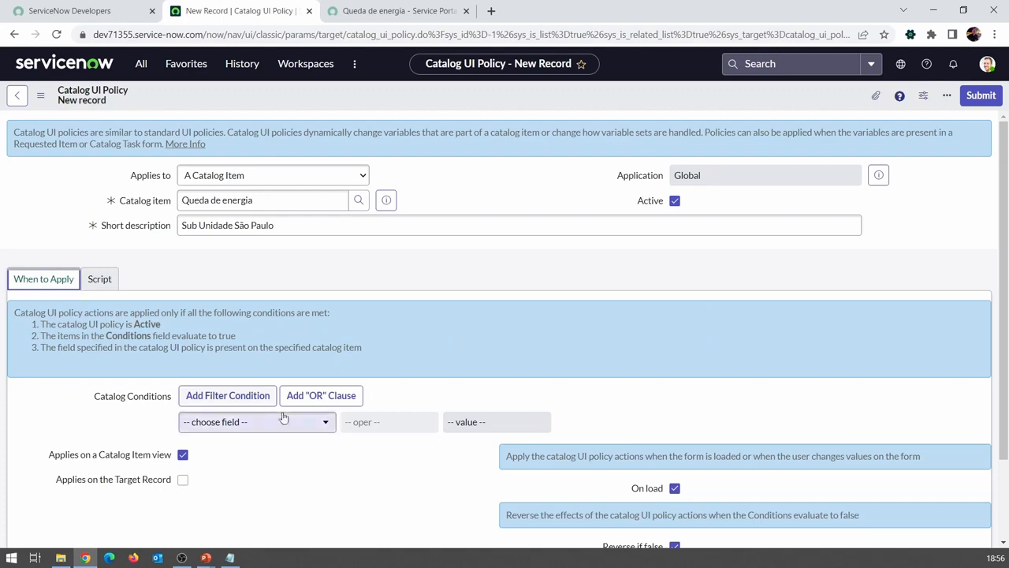
pyautogui.scroll(-2, 291, 395)
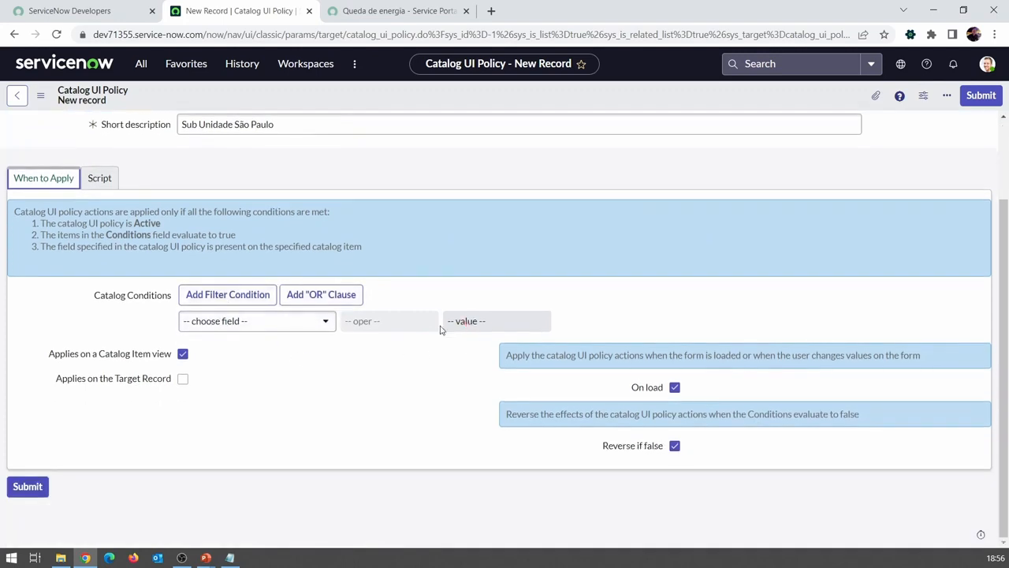
pyautogui.scroll(1, 391, 295)
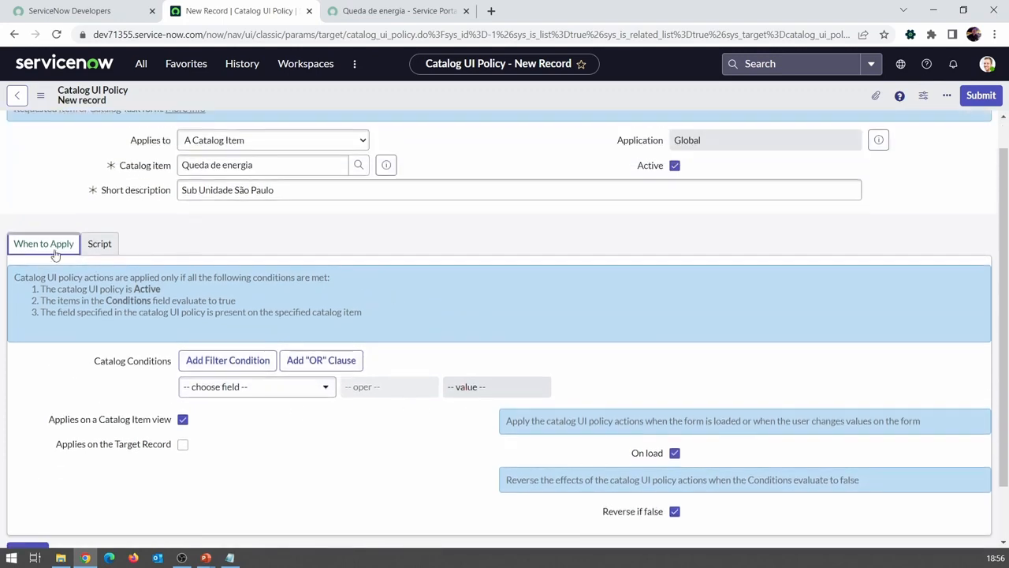
pyautogui.click(245, 394)
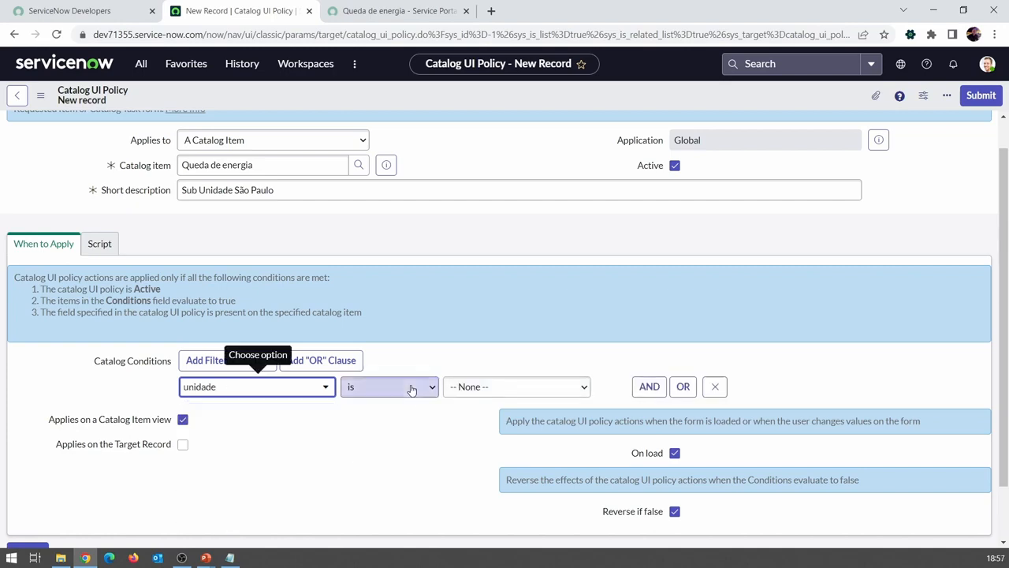
pyautogui.click(456, 391)
pyautogui.click(470, 417)
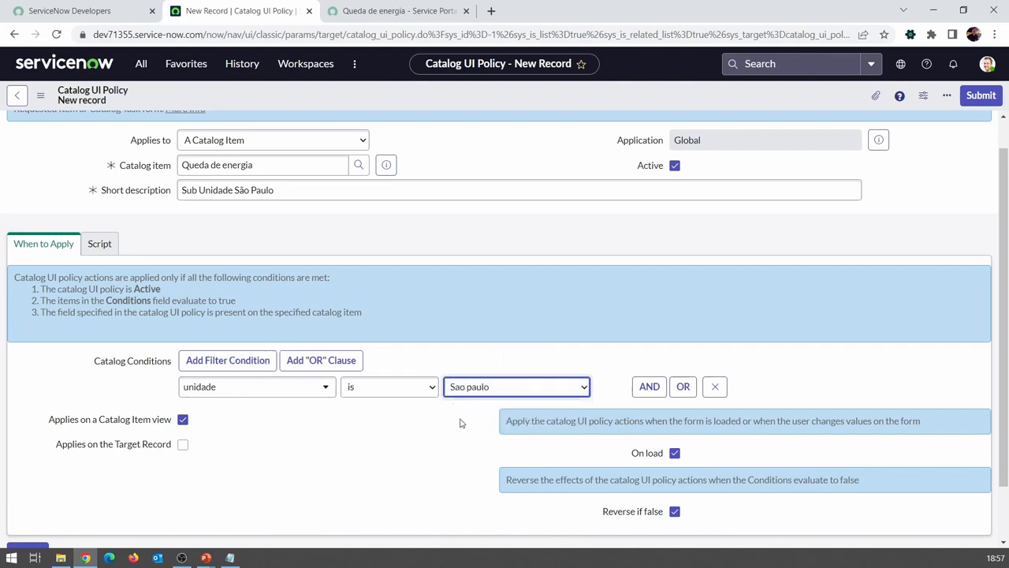
pyautogui.scroll(-1, 446, 406)
pyautogui.scroll(2, 444, 404)
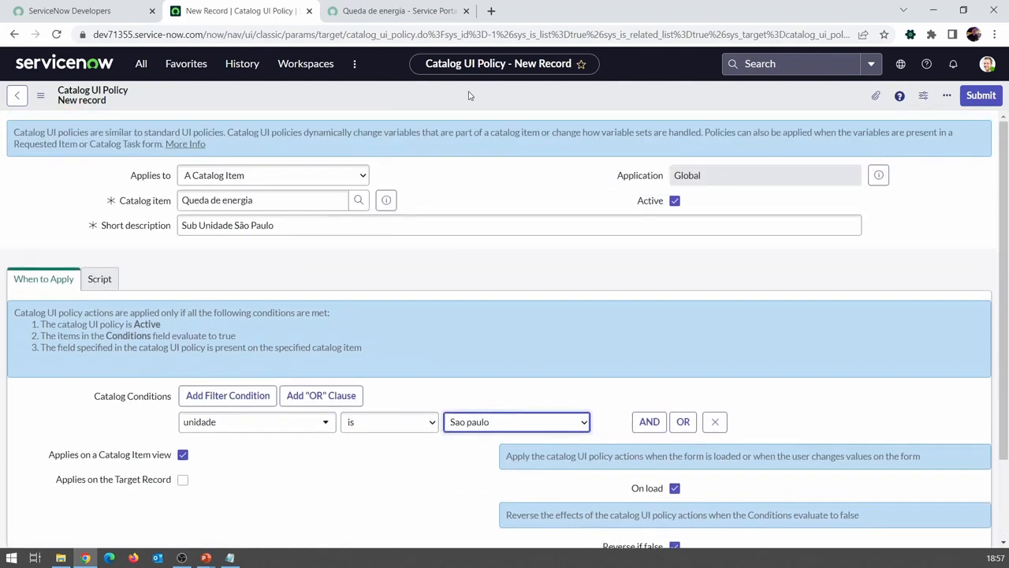
# Step: Save the Sub Unidade São Paulo UI policy and start a new catalog UI policy action for the sub_unidade variable
pyautogui.rightClick(468, 95)
pyautogui.click(489, 101)
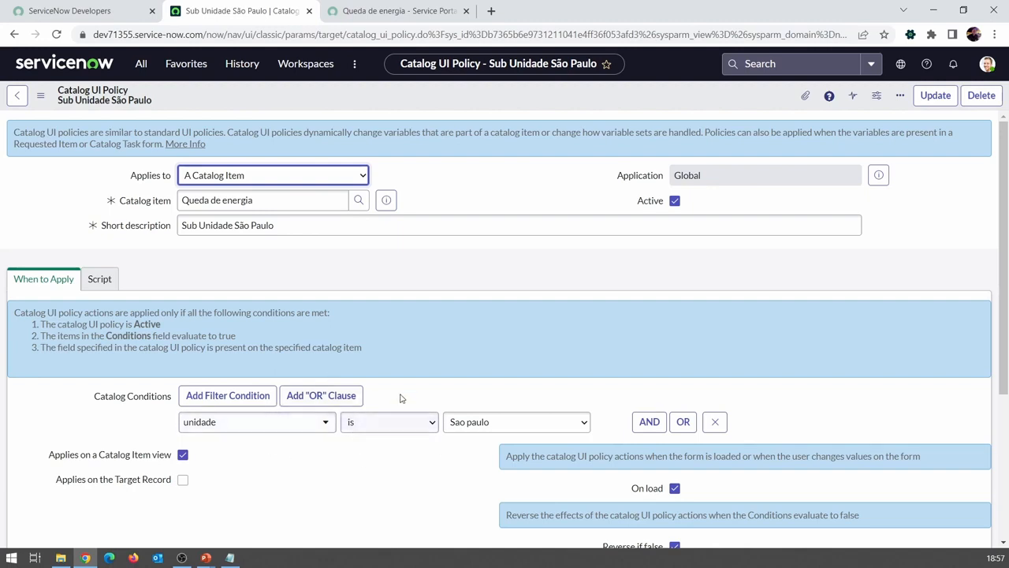
pyautogui.scroll(-3, 399, 380)
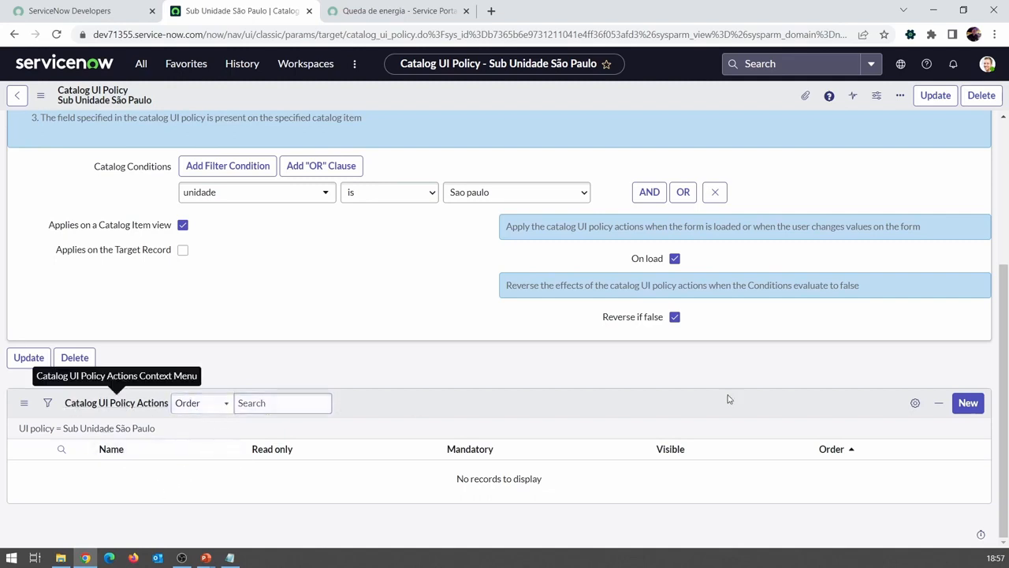
pyautogui.click(968, 404)
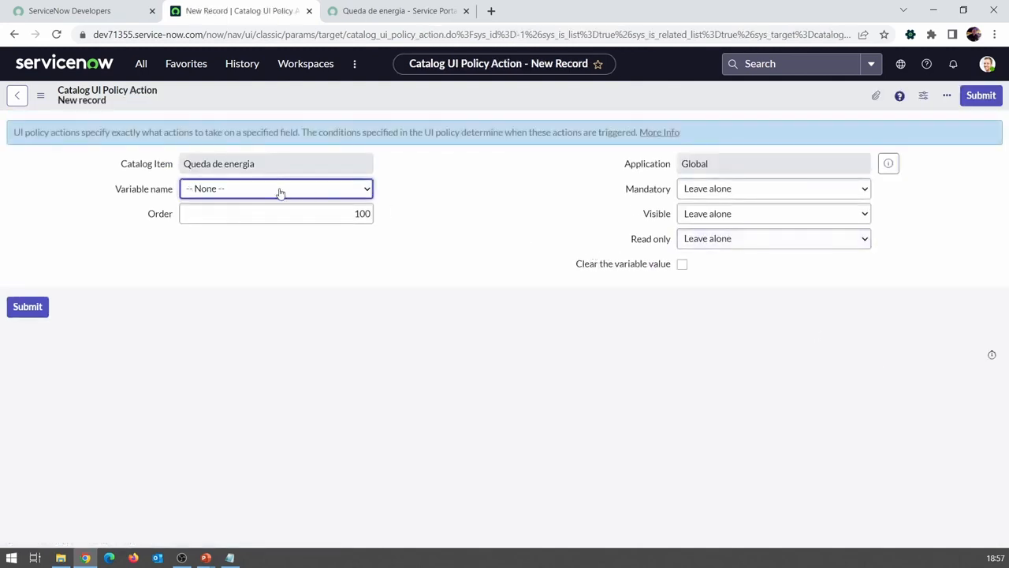
pyautogui.click(222, 191)
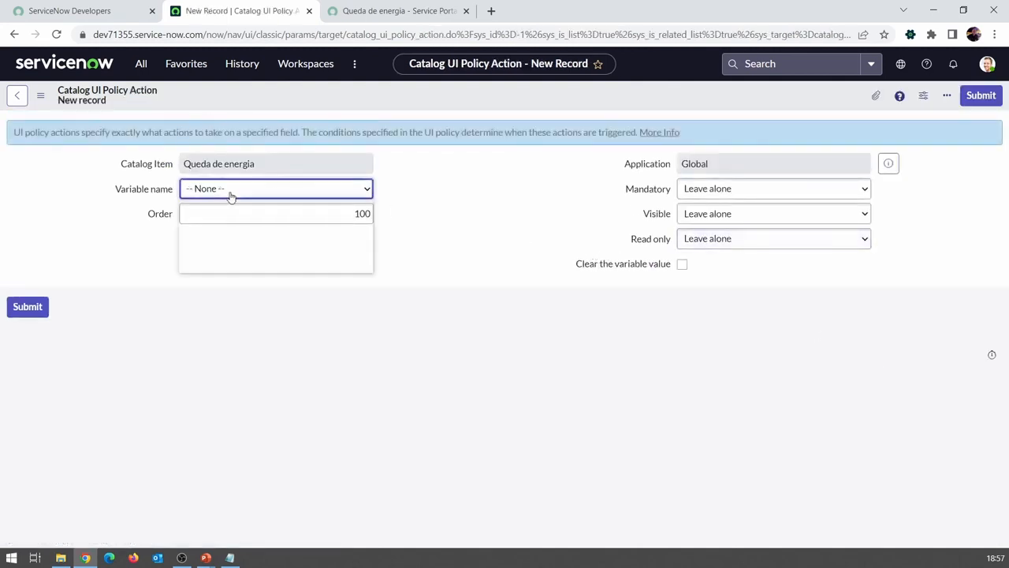
pyautogui.click(389, 183)
pyautogui.click(323, 189)
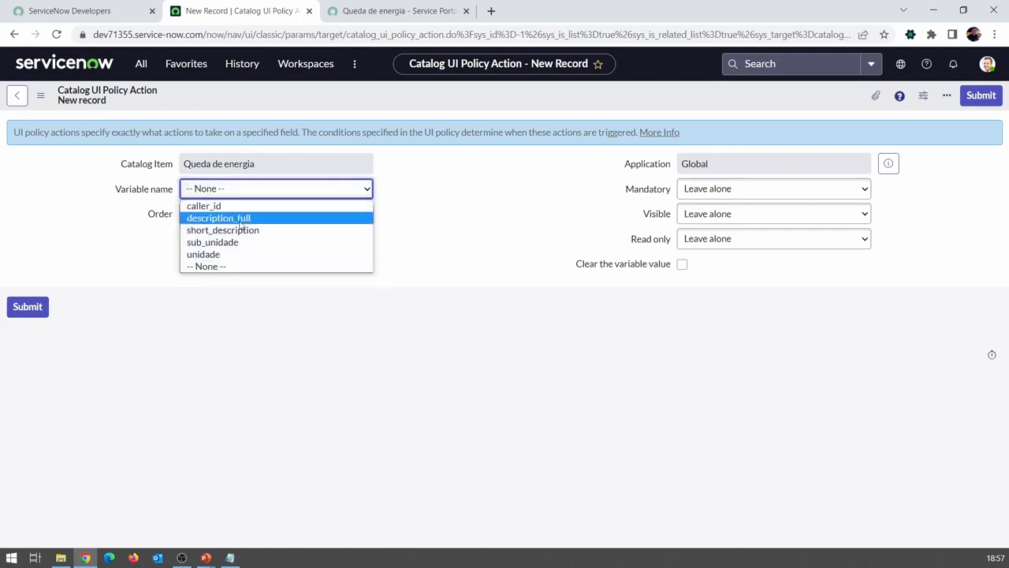
pyautogui.click(221, 244)
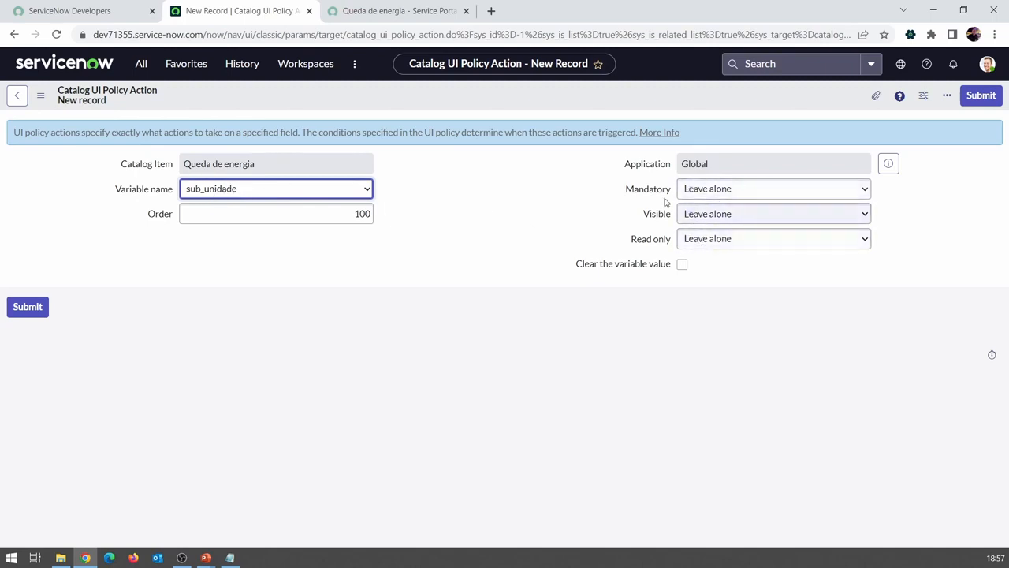
# Step: Set Mandatory to True for the sub_unidade action and submit it
pyautogui.moveTo(649, 245)
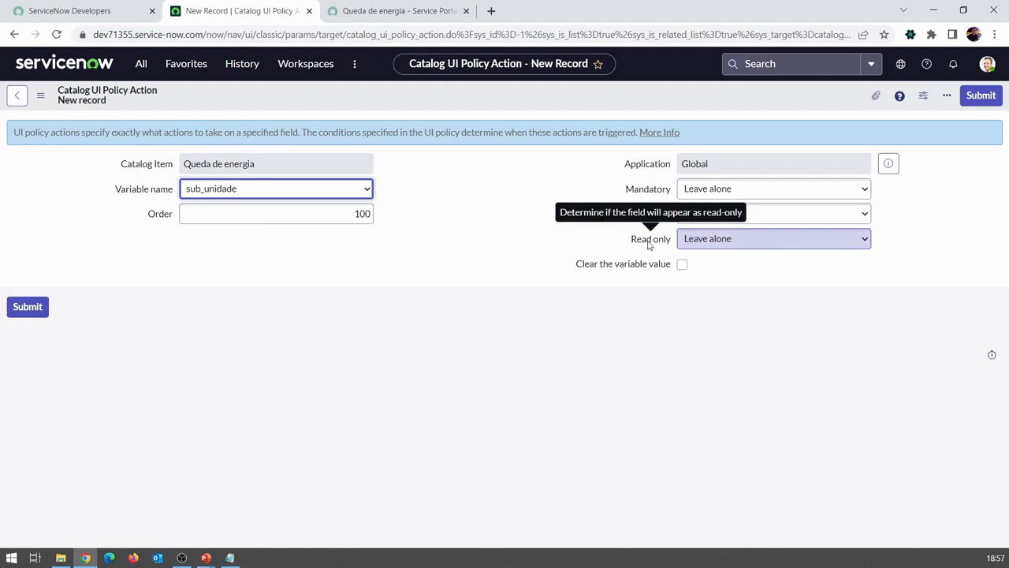
pyautogui.moveTo(635, 190)
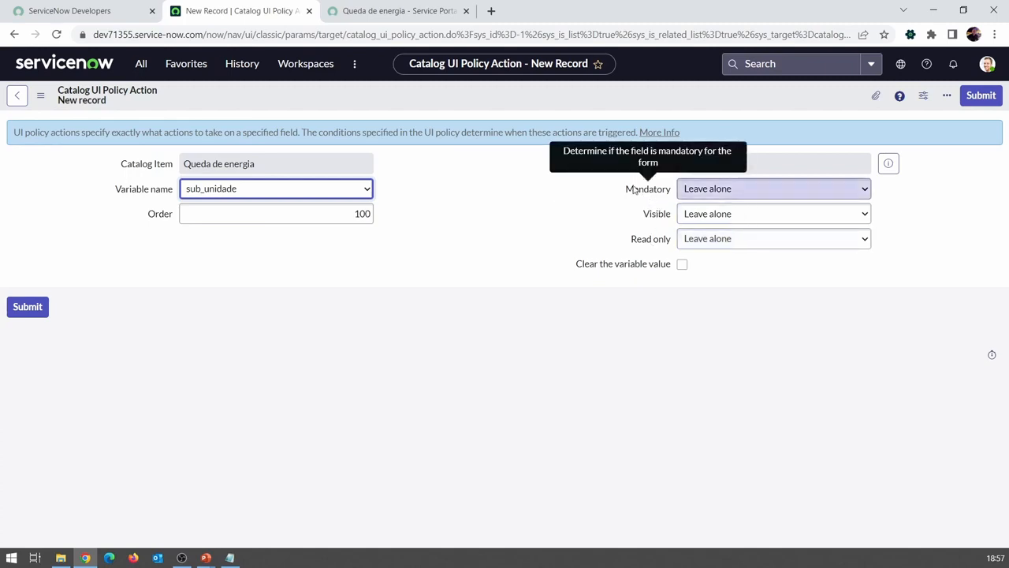
pyautogui.click(701, 197)
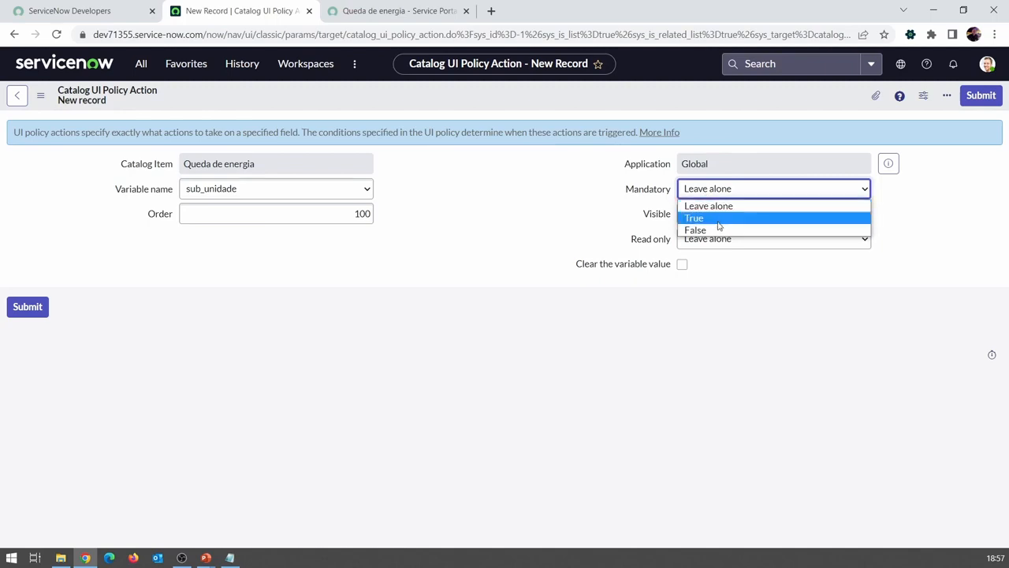
pyautogui.click(718, 222)
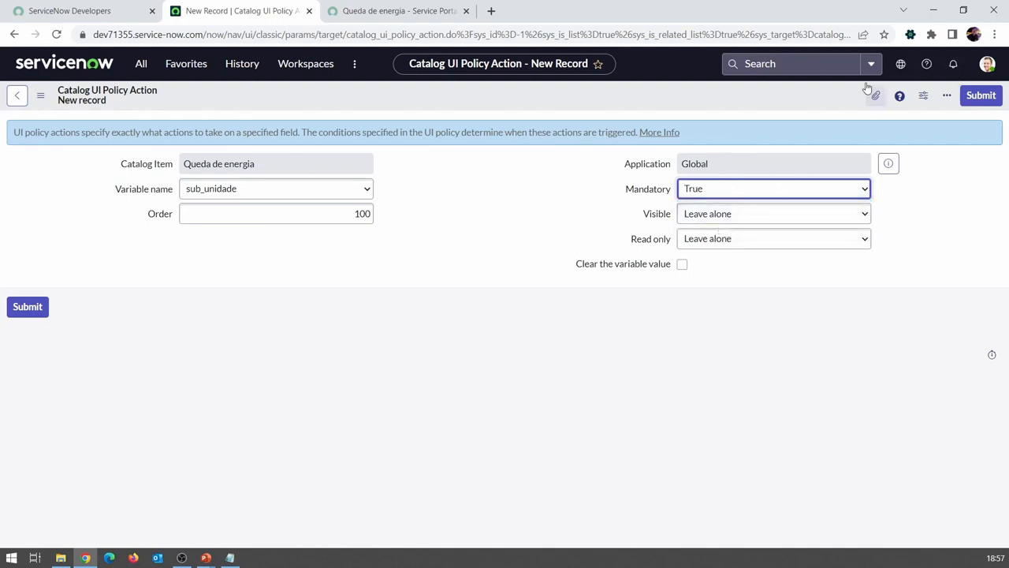
pyautogui.rightClick(814, 101)
pyautogui.click(980, 96)
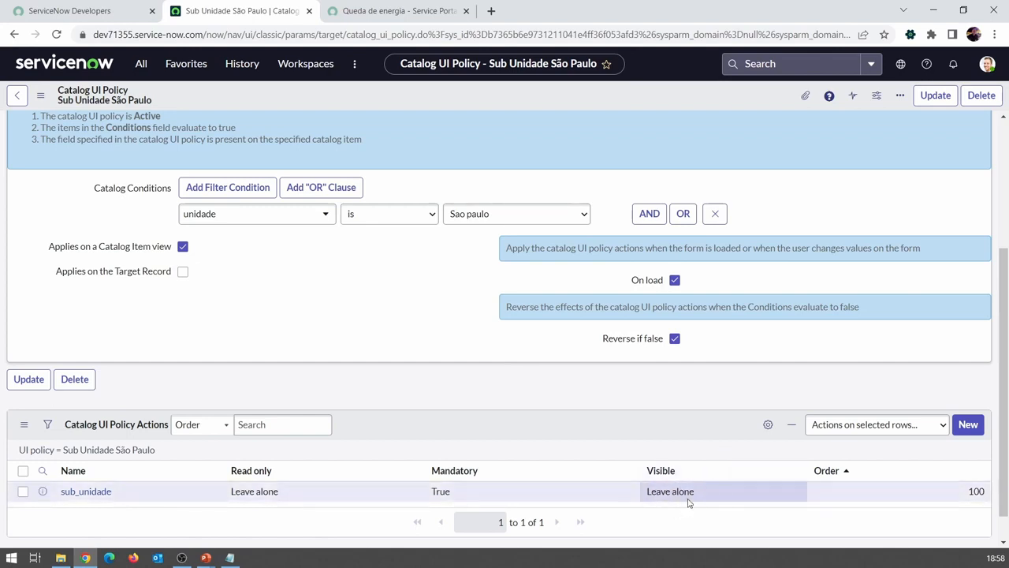
# Step: Reload the Queda de energia portal form and set Unidade to Rio, Minas Gerais and Sao paulo in turn to check whether Sub unidade is mandatory
pyautogui.click(370, 20)
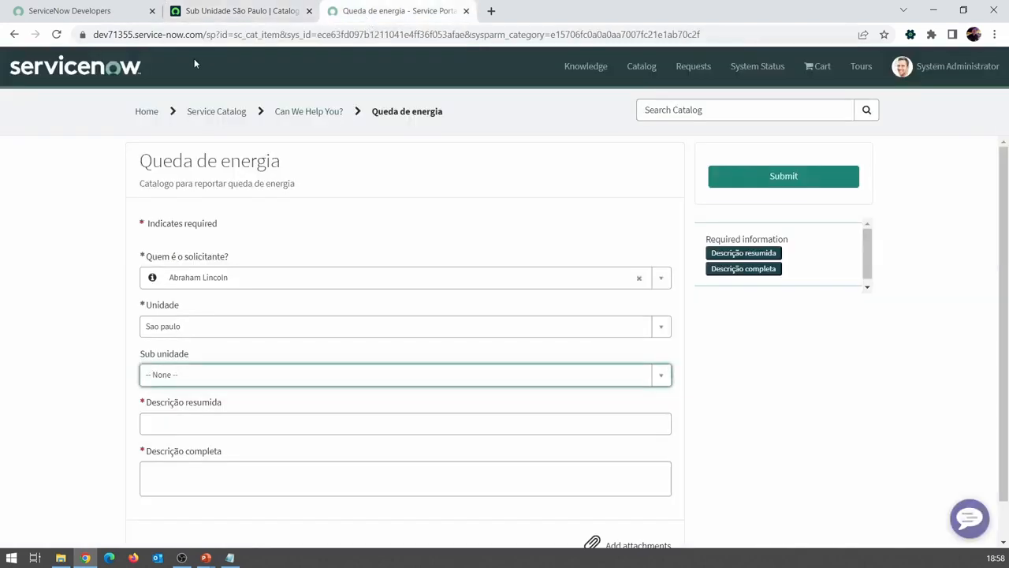
pyautogui.click(59, 35)
pyautogui.click(540, 107)
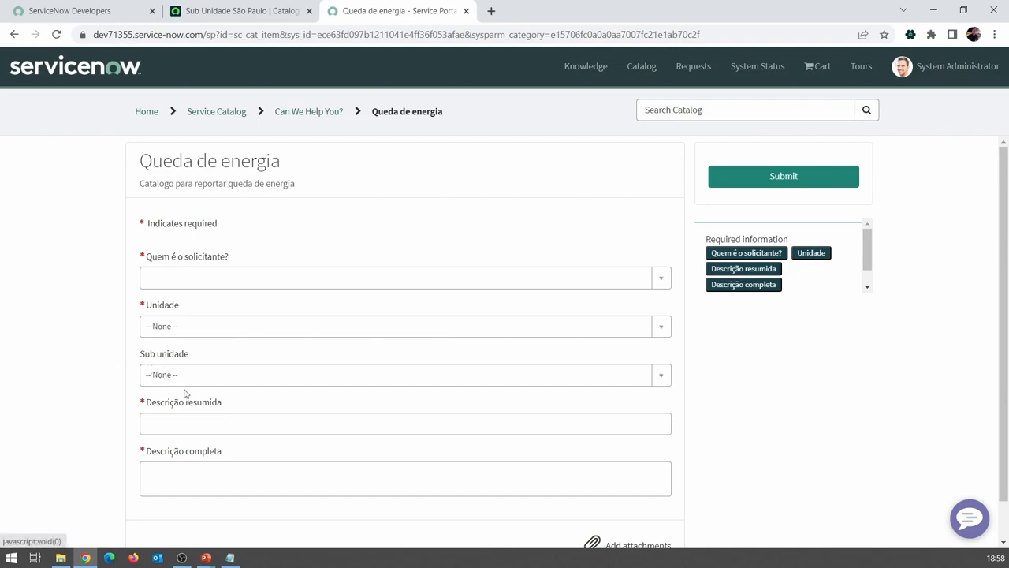
pyautogui.click(180, 334)
pyautogui.click(179, 407)
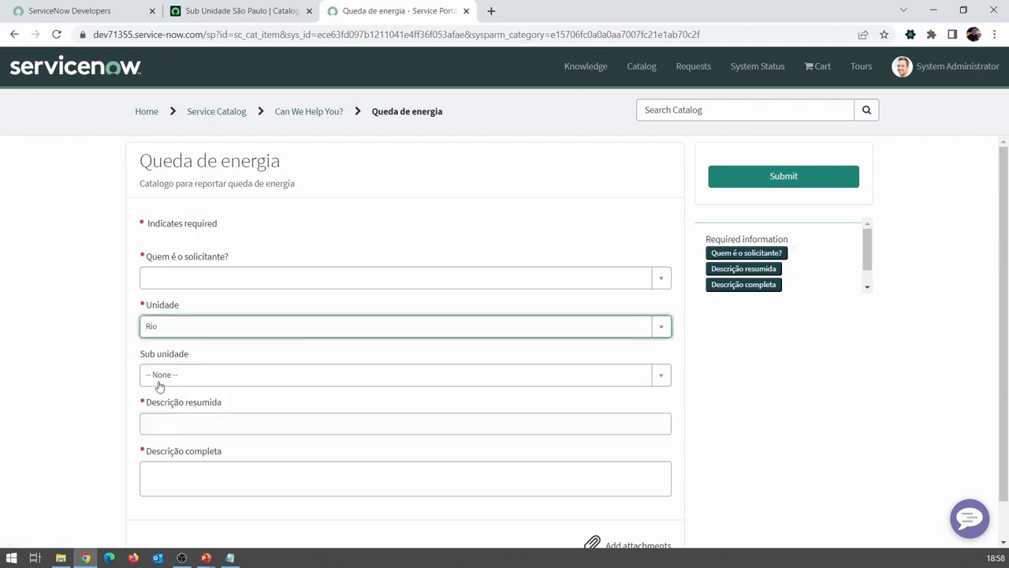
pyautogui.click(159, 384)
pyautogui.click(169, 342)
pyautogui.click(178, 334)
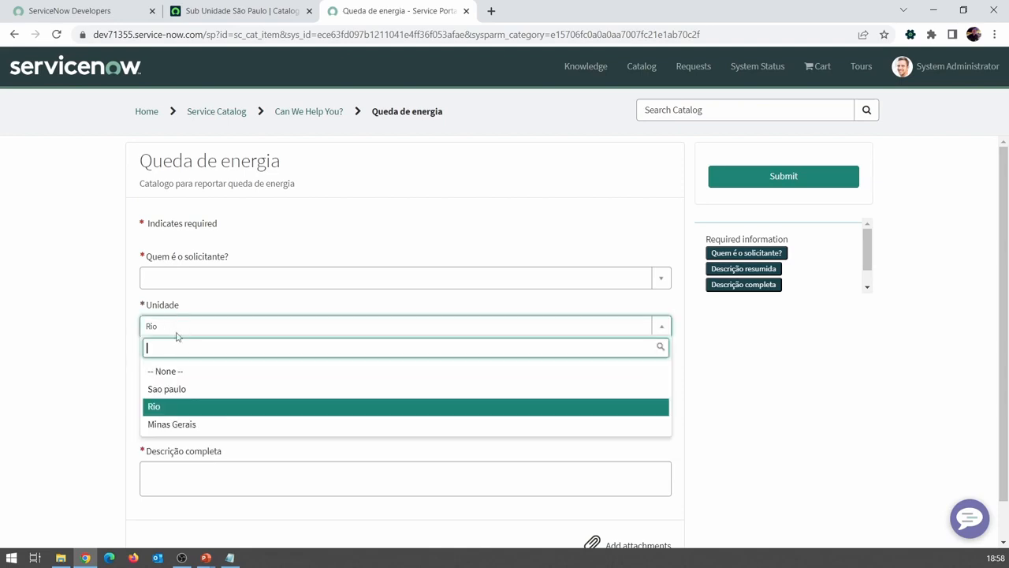
pyautogui.click(171, 426)
pyautogui.click(191, 334)
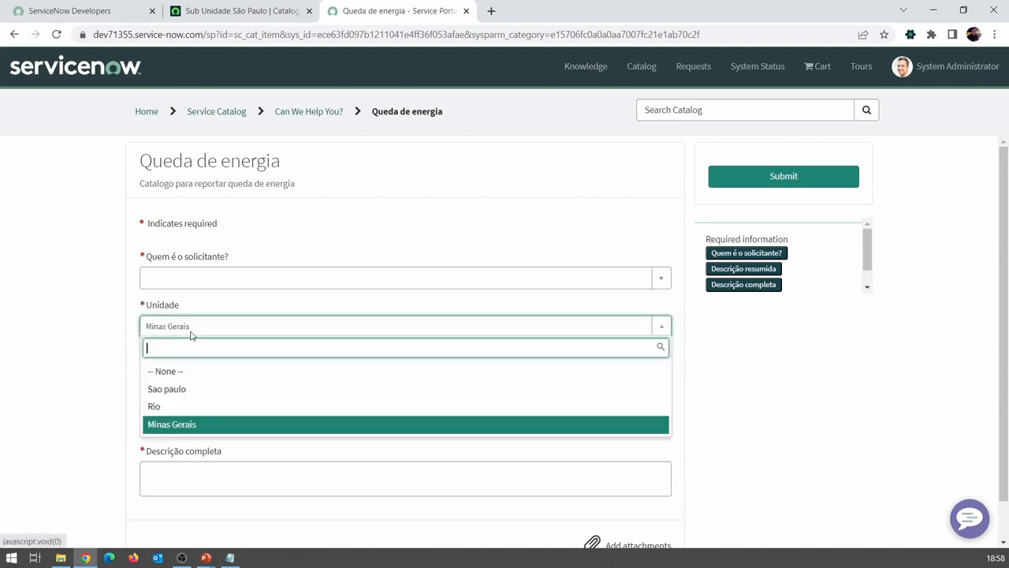
pyautogui.click(200, 389)
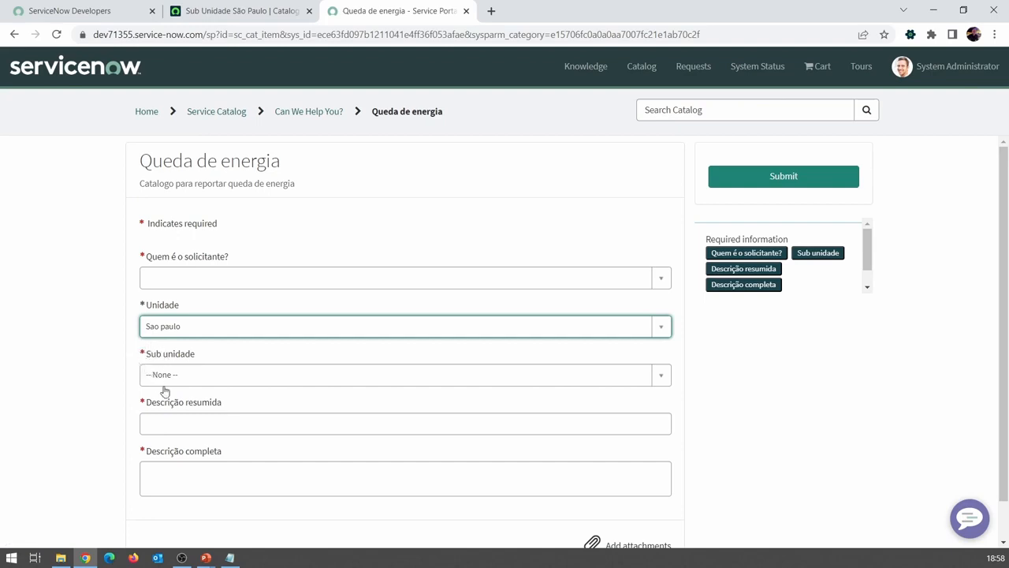
# Step: Test switching Unidade to Rio with Sao Paulo I selected as the Sub unidade, and reset Sub unidade to None
pyautogui.click(162, 382)
pyautogui.click(175, 439)
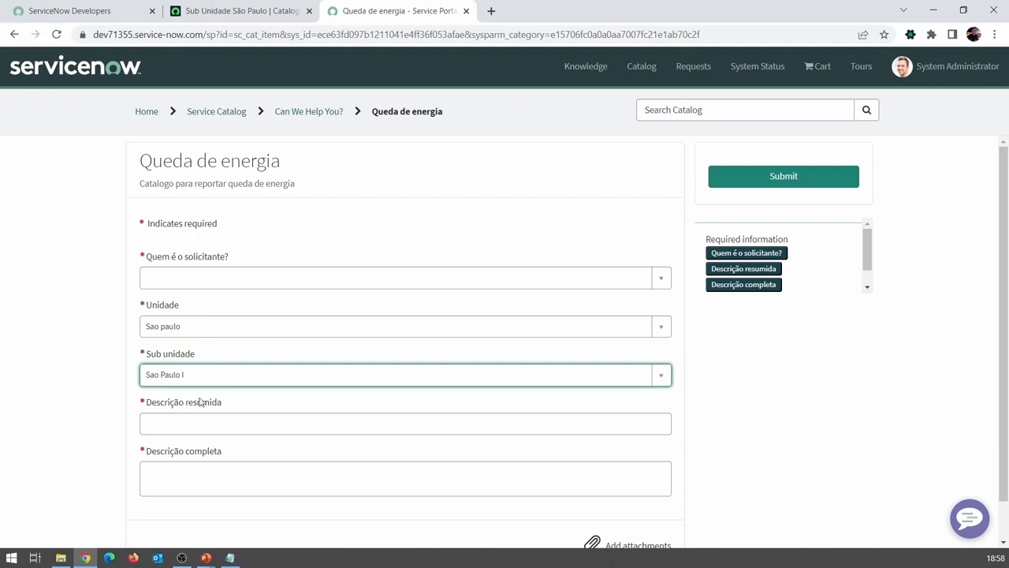
pyautogui.click(180, 329)
pyautogui.click(180, 409)
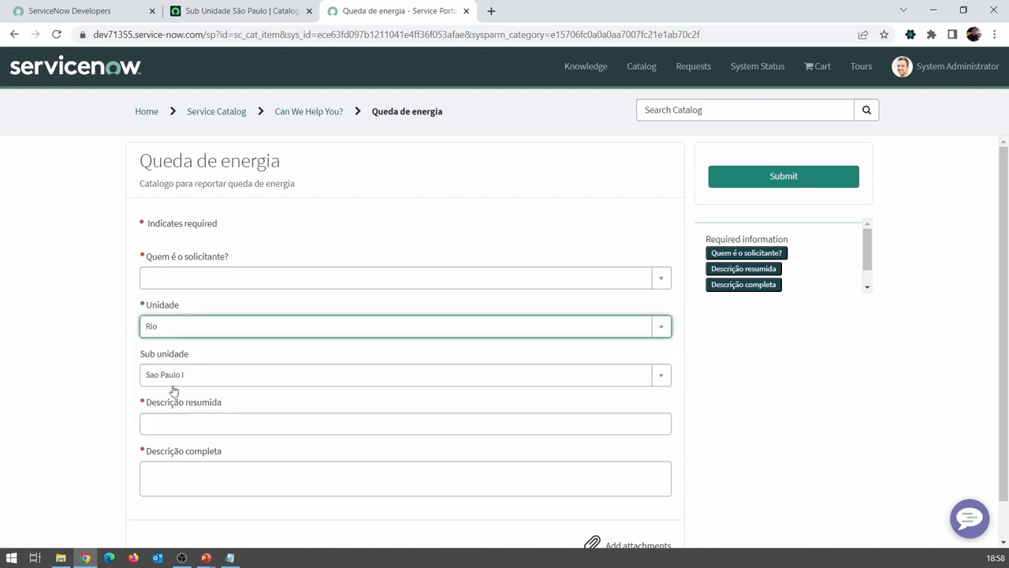
pyautogui.click(173, 382)
pyautogui.click(180, 417)
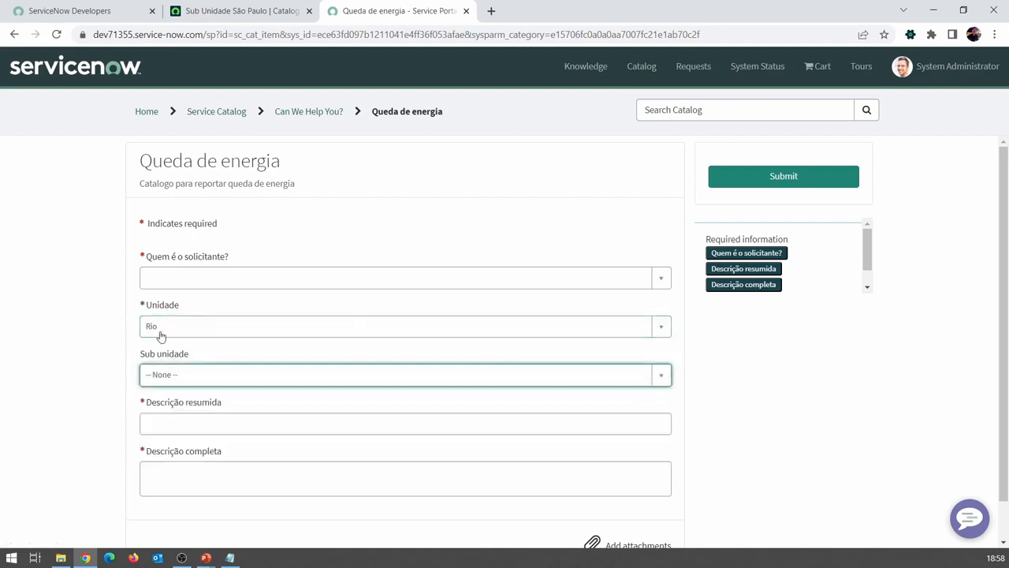
# Step: Compare the Sub unidade field and its options with Unidade set to Sao paulo and to Rio
pyautogui.click(160, 333)
pyautogui.click(187, 389)
pyautogui.click(205, 374)
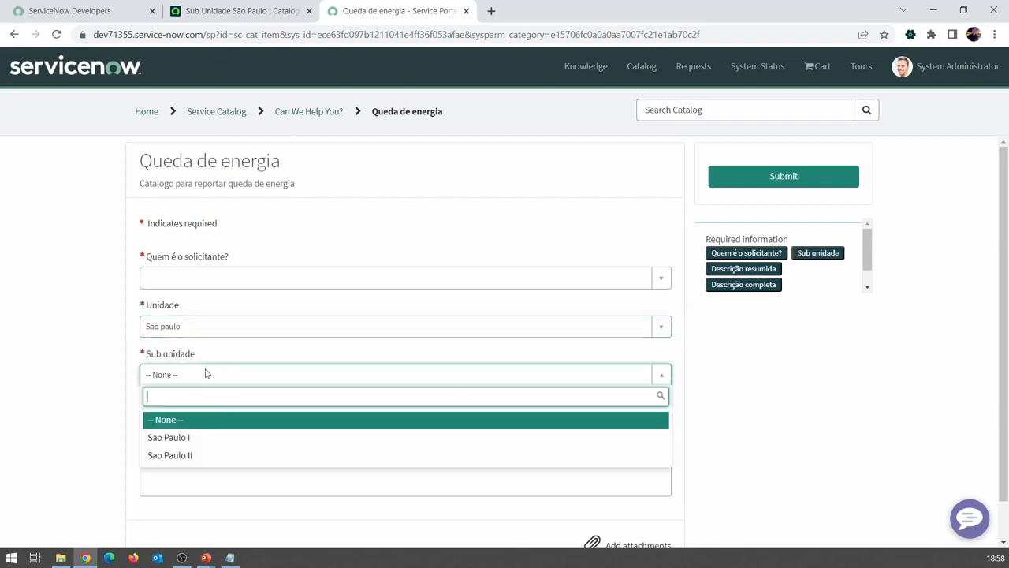
pyautogui.click(109, 398)
pyautogui.click(174, 331)
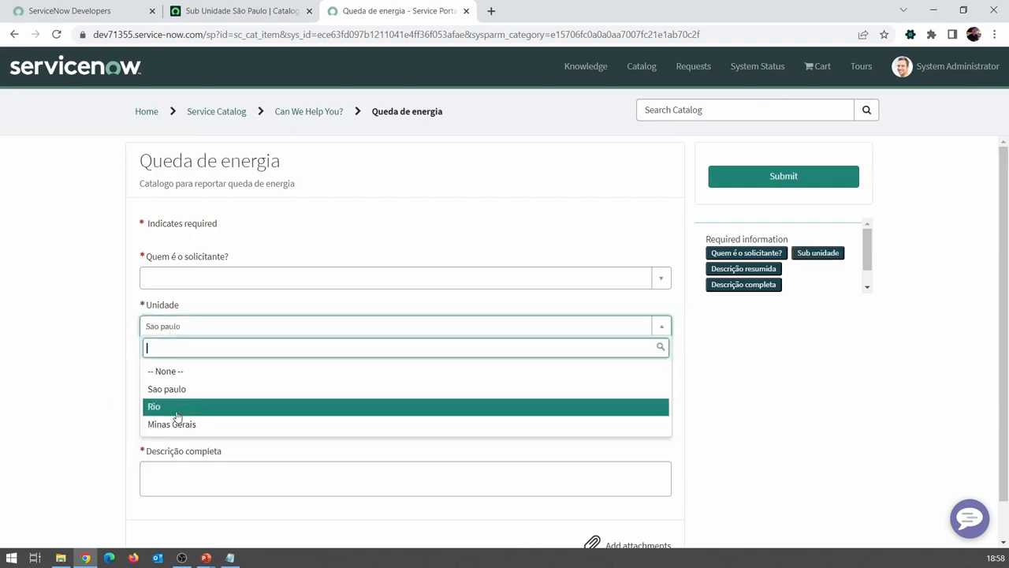
pyautogui.rightClick(176, 413)
pyautogui.click(145, 377)
pyautogui.click(180, 381)
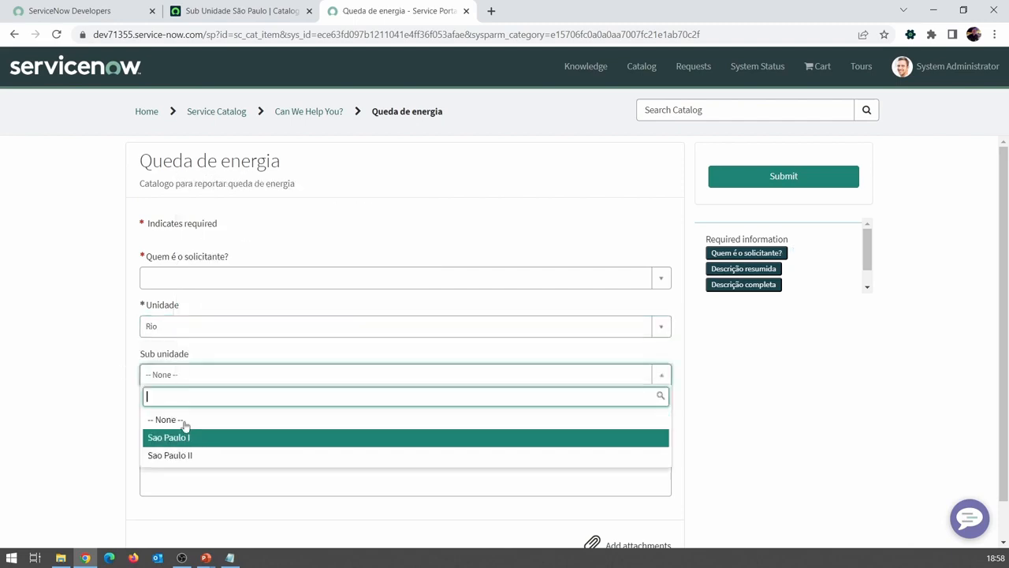
pyautogui.click(134, 322)
# Step: Open the UI policy's sub_unidade action in a separate browser tab
pyautogui.click(240, 10)
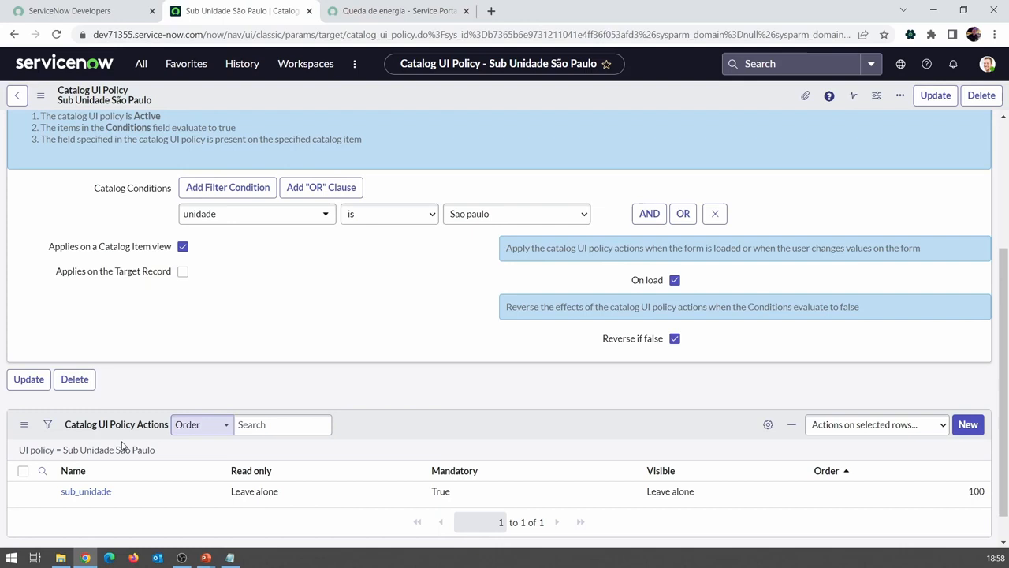
pyautogui.middleClick(94, 495)
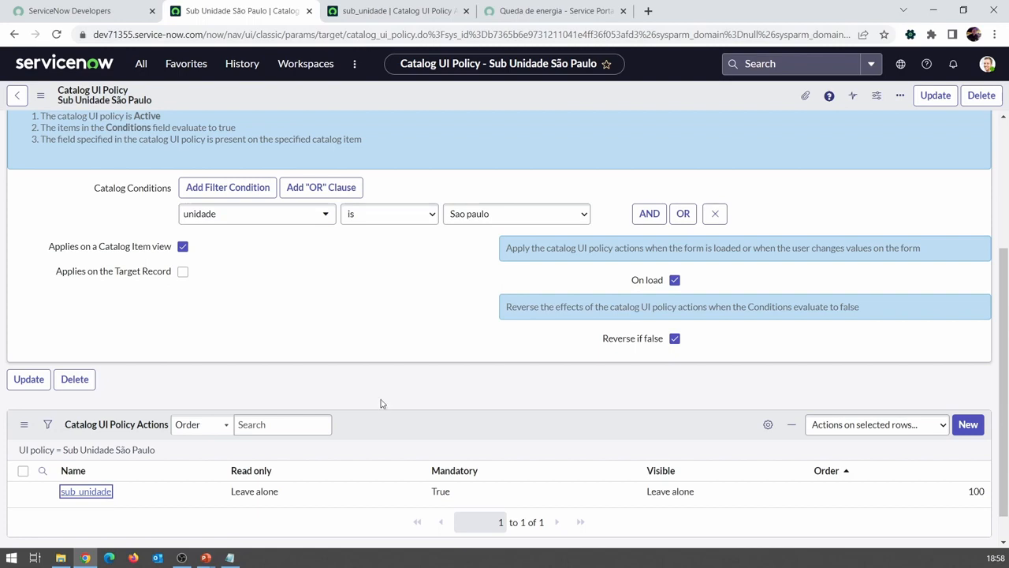
pyautogui.click(383, 15)
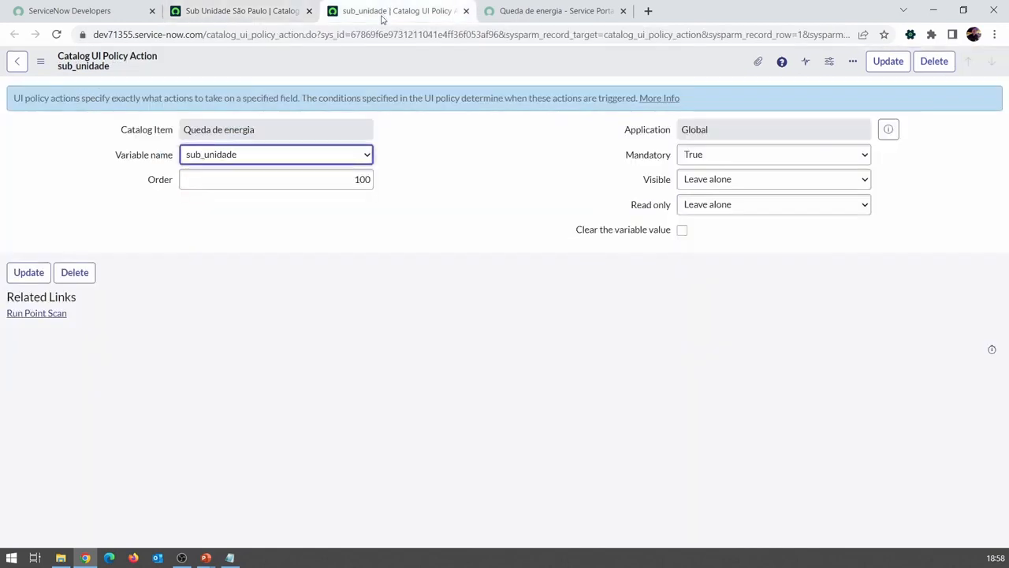
pyautogui.click(705, 181)
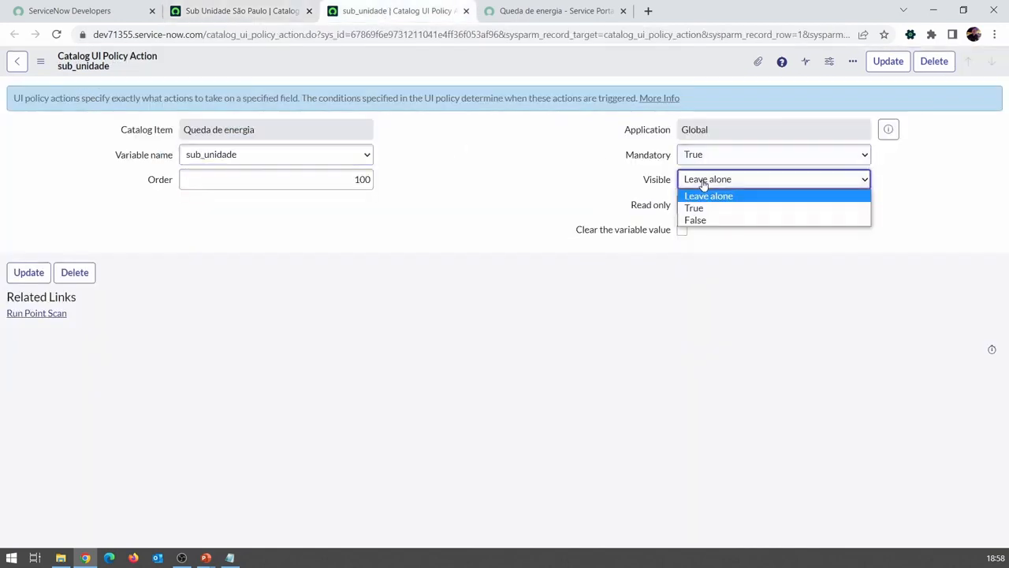
pyautogui.click(697, 207)
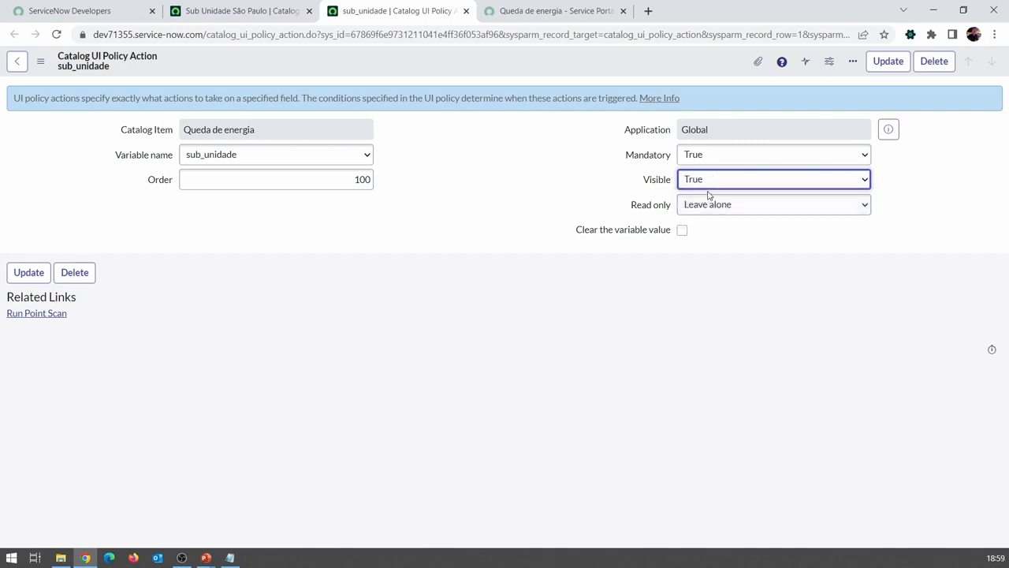
pyautogui.click(58, 34)
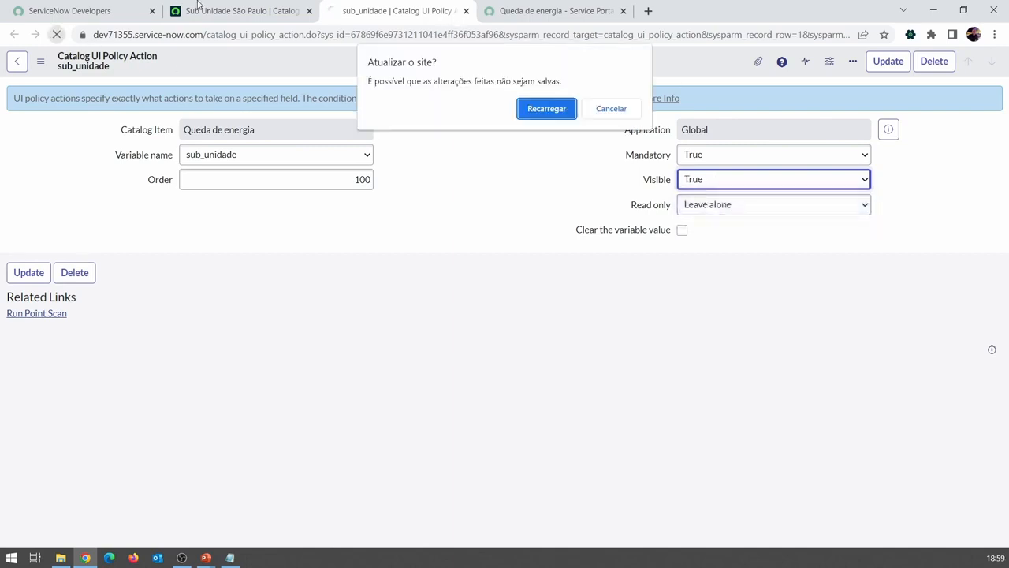
pyautogui.click(544, 111)
# Step: Examine the Visible setting of the sub_unidade action in the Sub Unidade São Paulo policy's action list
pyautogui.click(245, 11)
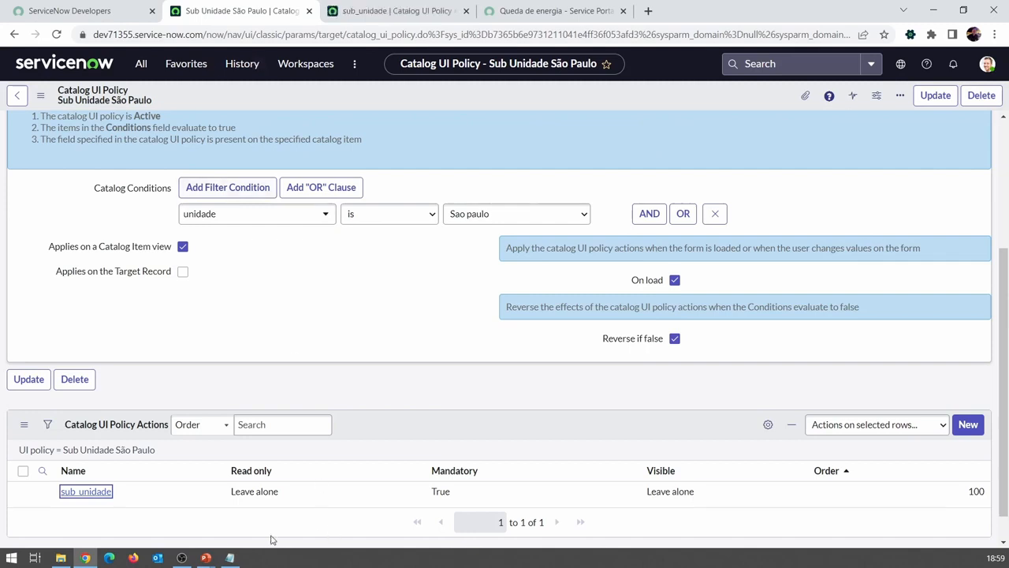
pyautogui.doubleClick(668, 491)
pyautogui.click(676, 491)
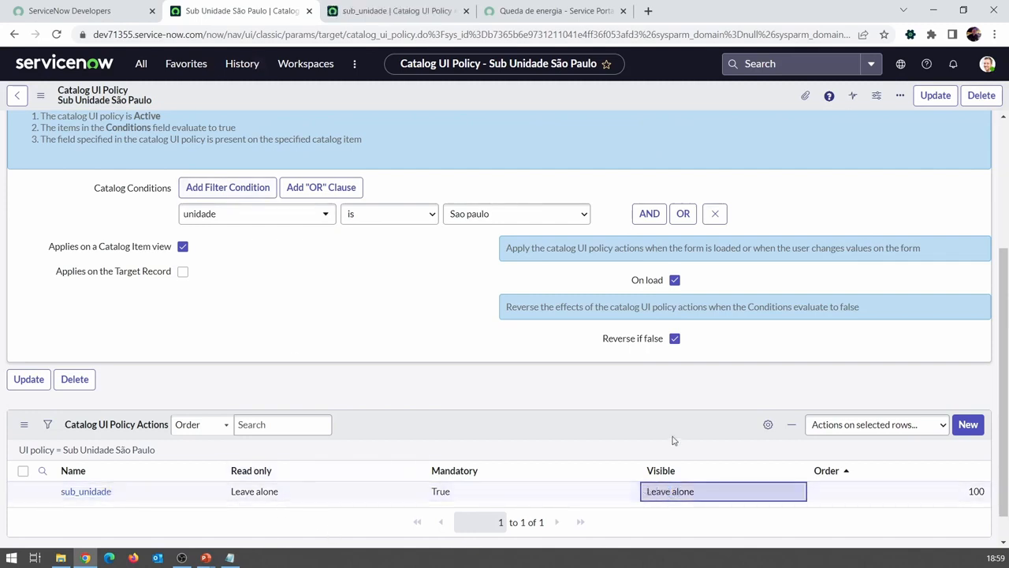
pyautogui.doubleClick(677, 493)
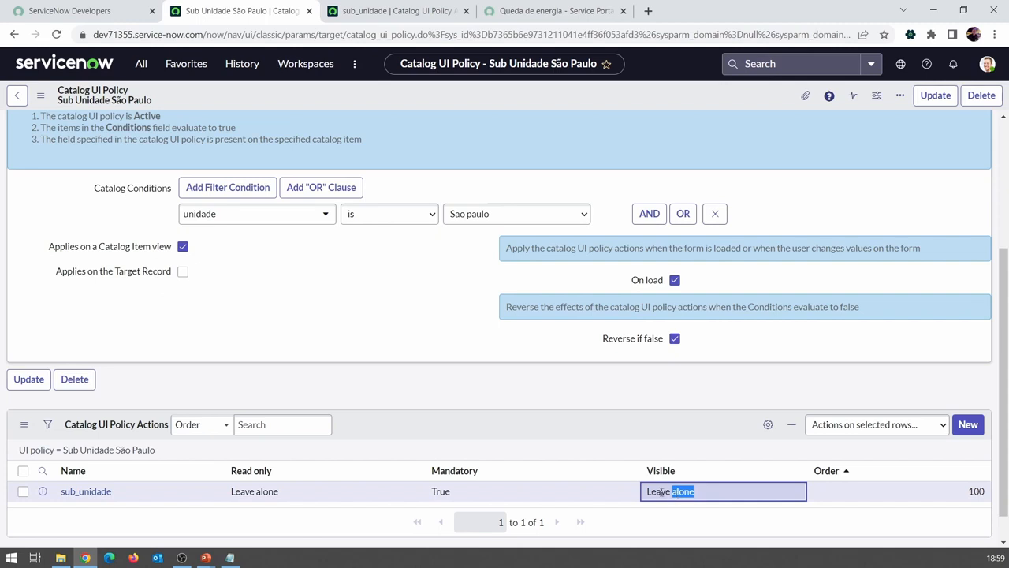
pyautogui.doubleClick(663, 492)
pyautogui.scroll(-1, 633, 340)
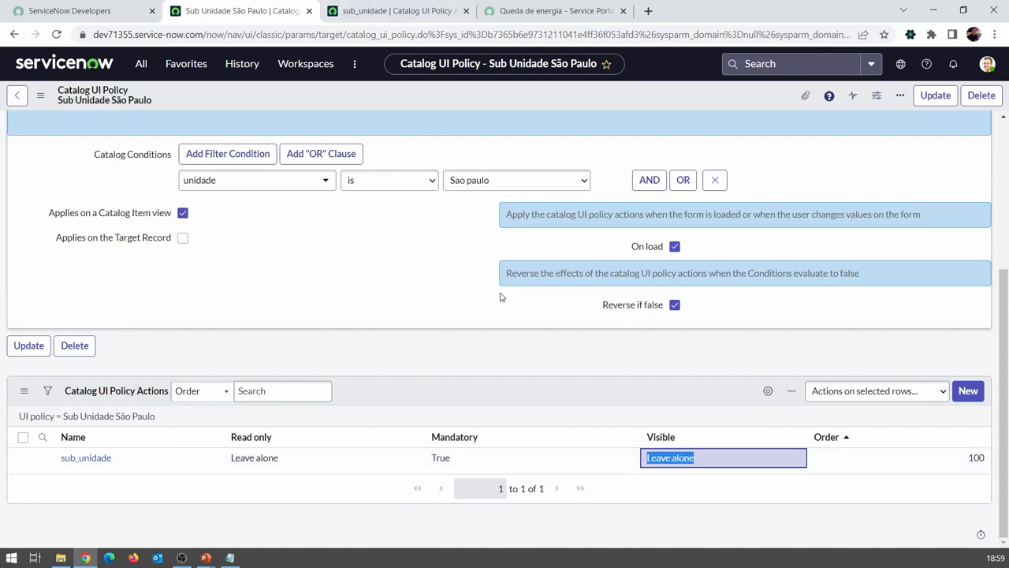
pyautogui.click(433, 119)
# Step: Set Visible to True on the sub_unidade policy action, save the update, and close its extra browser tab
pyautogui.click(393, 13)
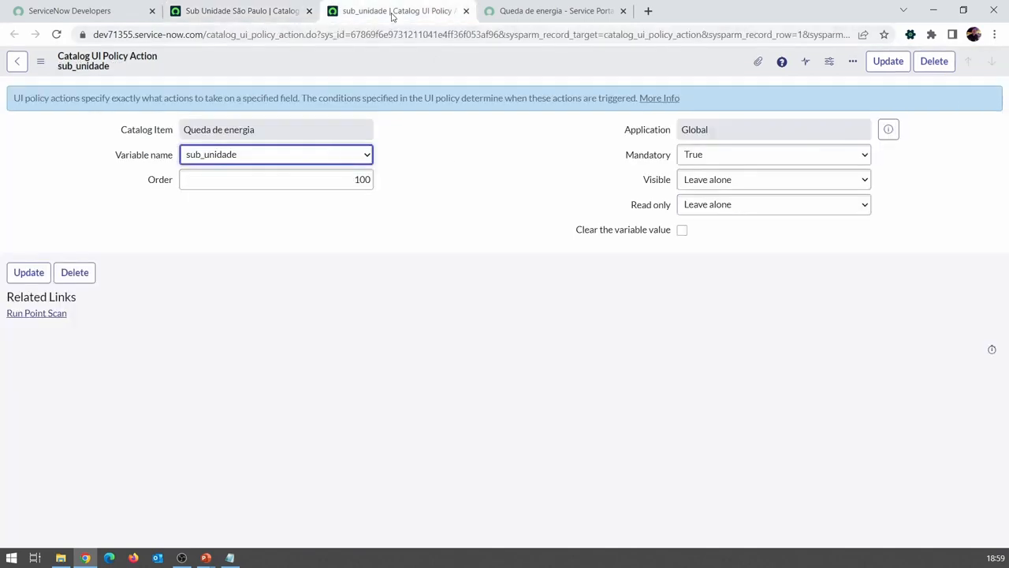
pyautogui.click(702, 182)
pyautogui.click(707, 206)
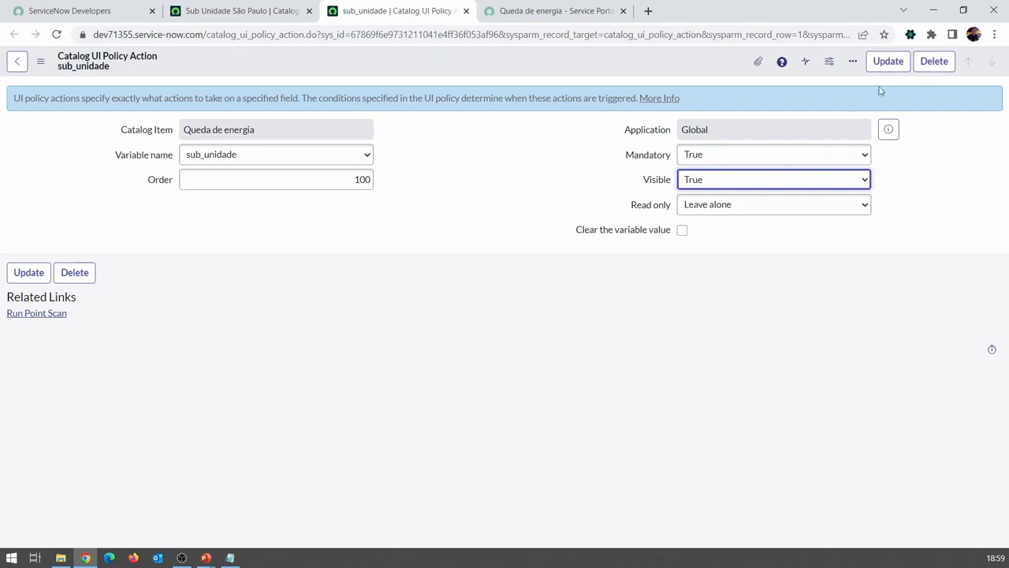
pyautogui.click(891, 61)
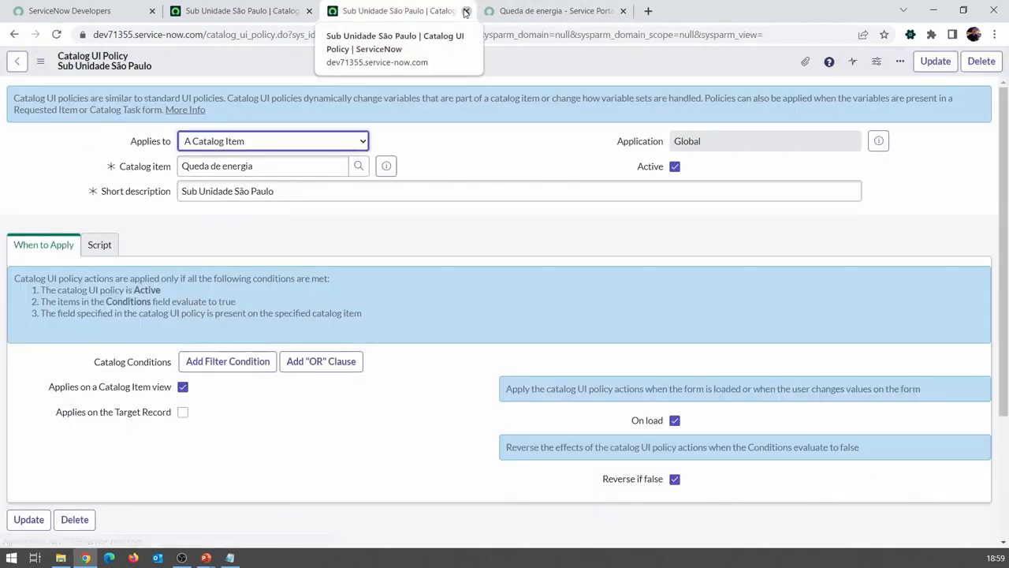
pyautogui.click(466, 11)
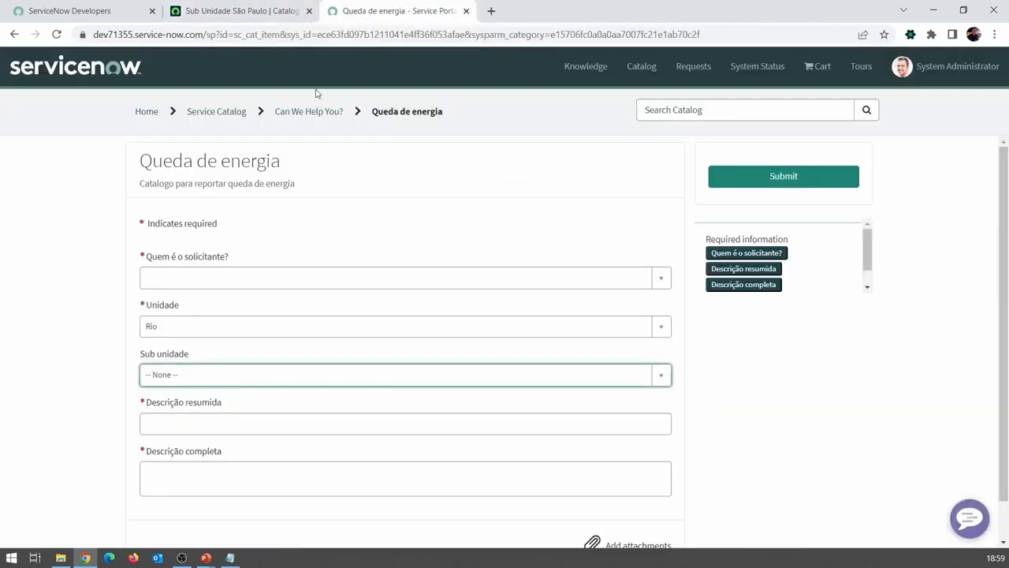
# Step: Reload the Queda de energia portal form and the Sub Unidade São Paulo policy record
pyautogui.click(58, 35)
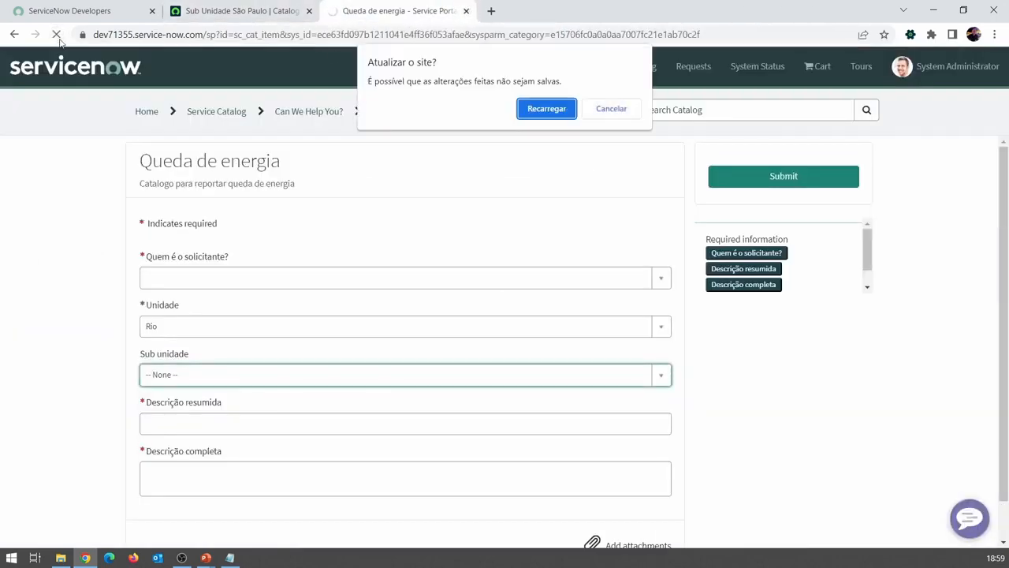
pyautogui.click(534, 109)
pyautogui.click(236, 11)
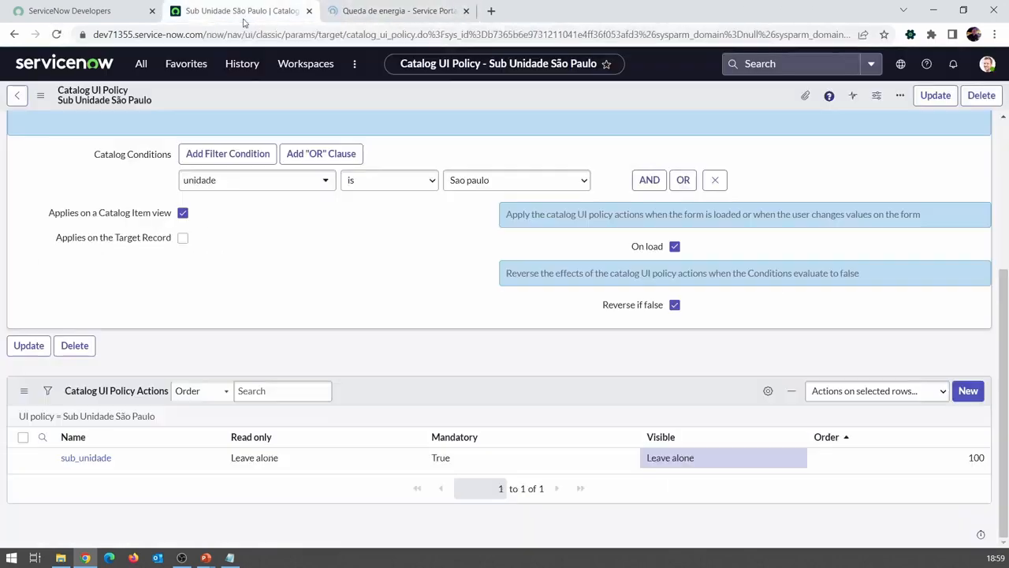
pyautogui.scroll(3, 301, 337)
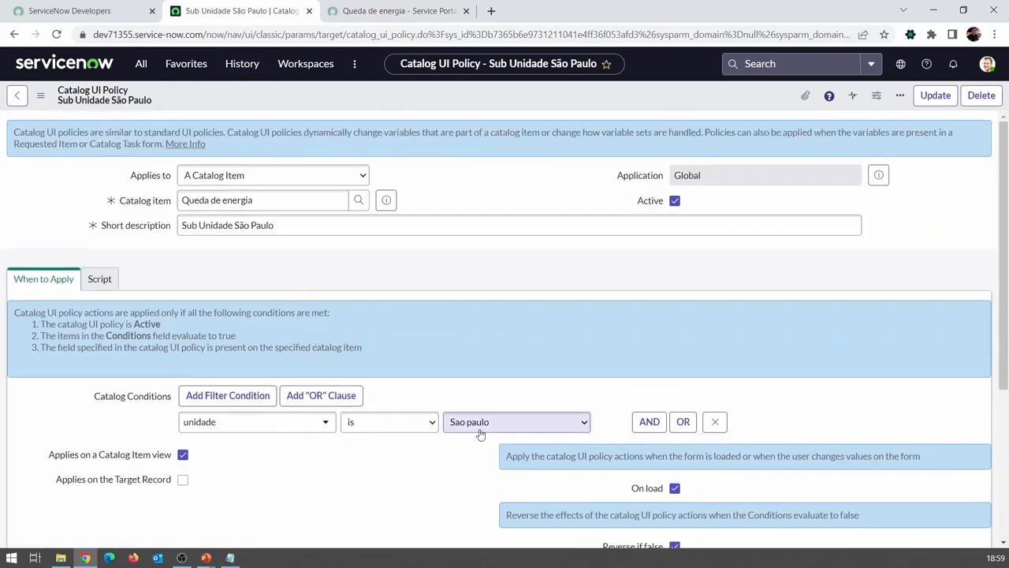
pyautogui.scroll(-3, 478, 434)
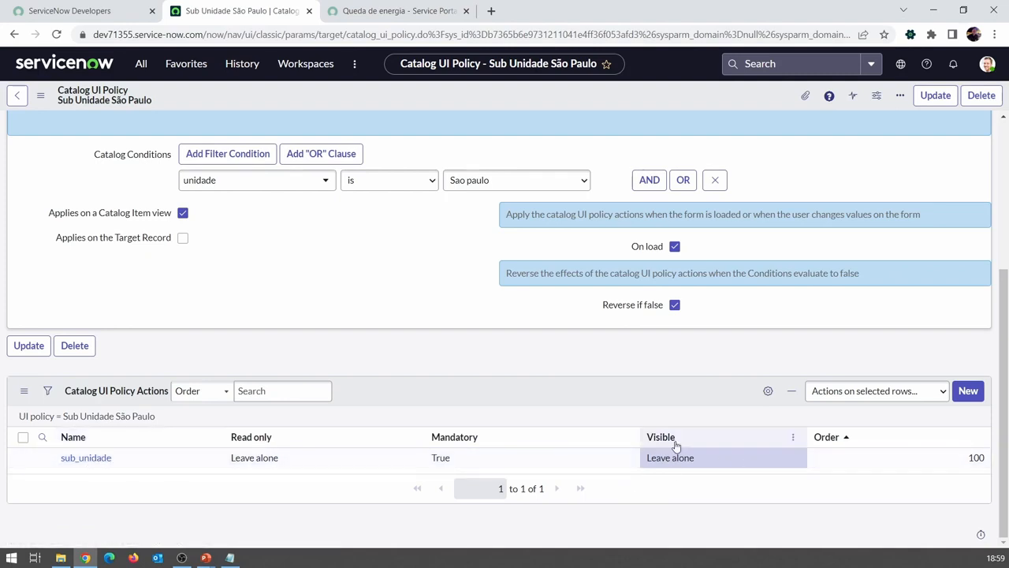
pyautogui.click(24, 391)
pyautogui.click(51, 427)
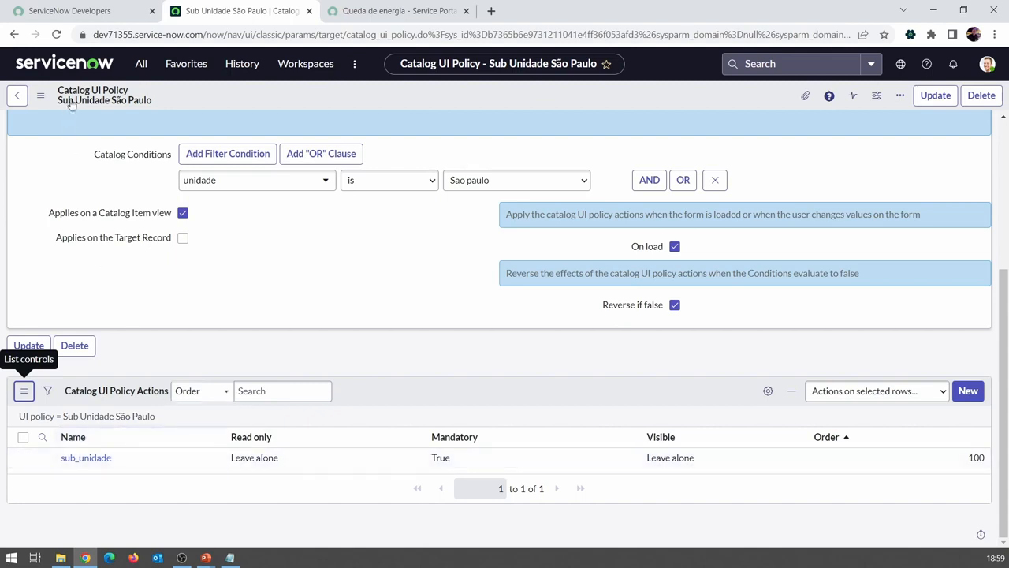
pyautogui.click(57, 35)
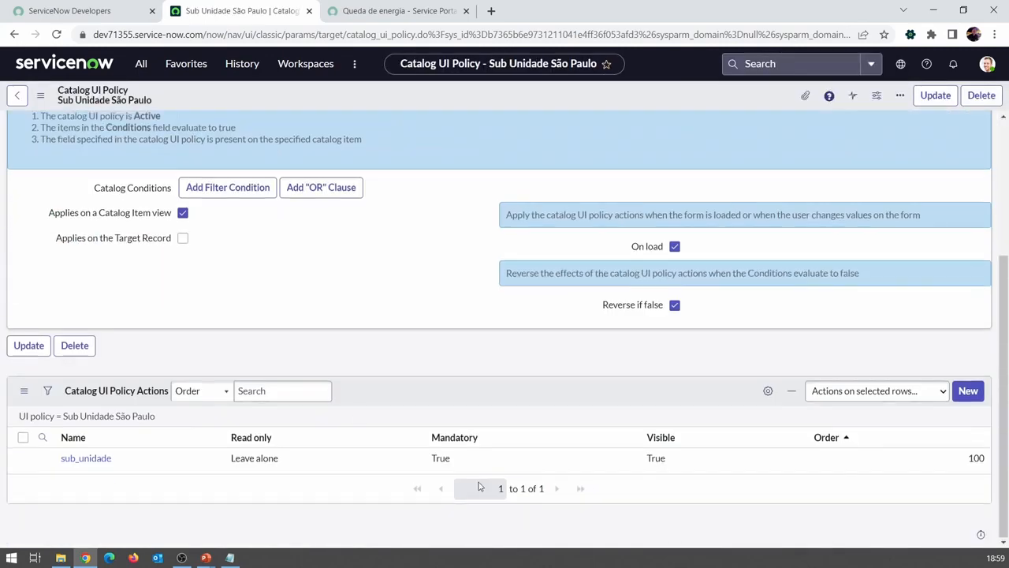
# Step: Review the policy's catalog condition and the Mandatory and Visible settings of its sub_unidade action
pyautogui.scroll(3, 566, 367)
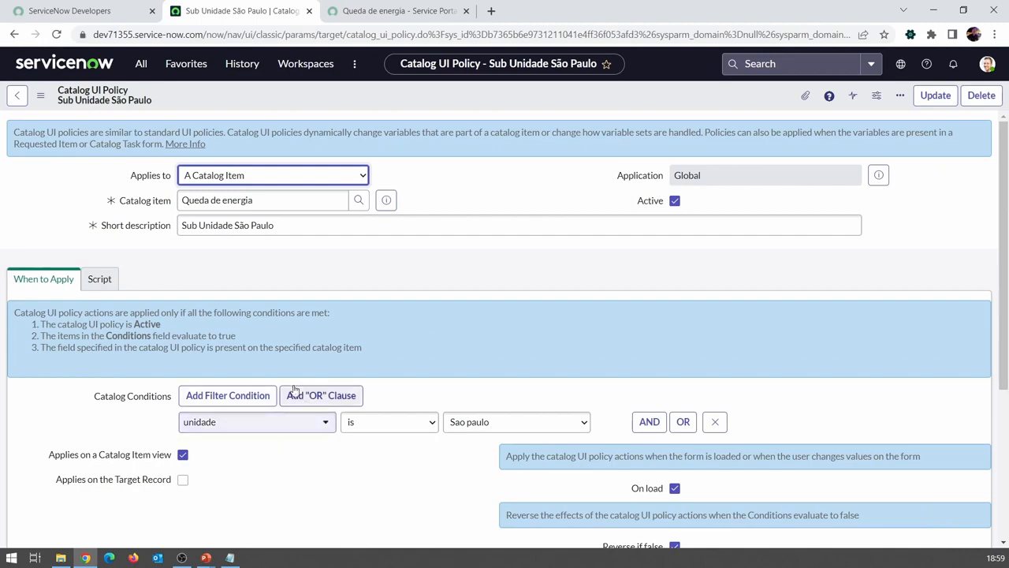
pyautogui.scroll(-3, 496, 453)
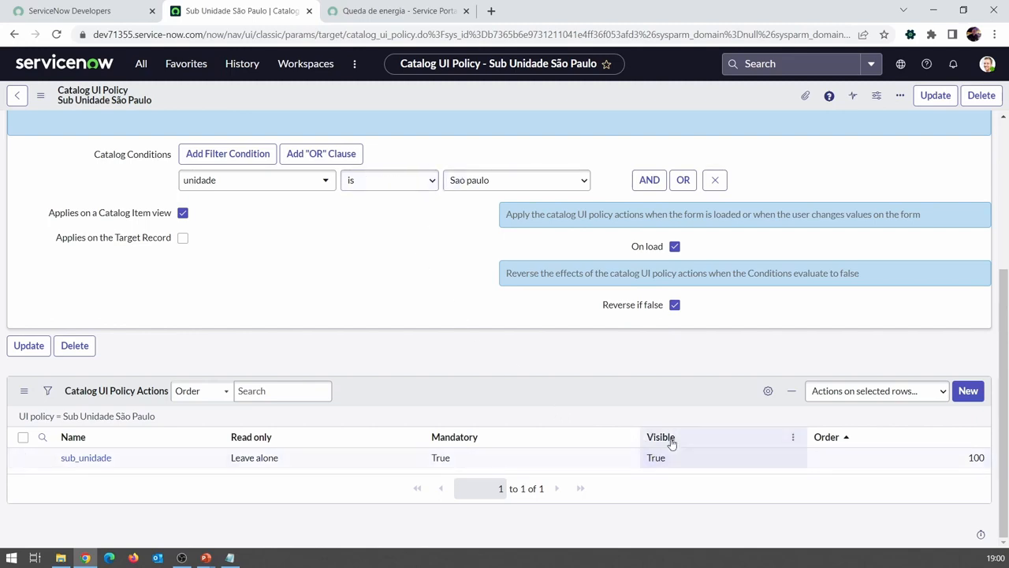
pyautogui.click(454, 463)
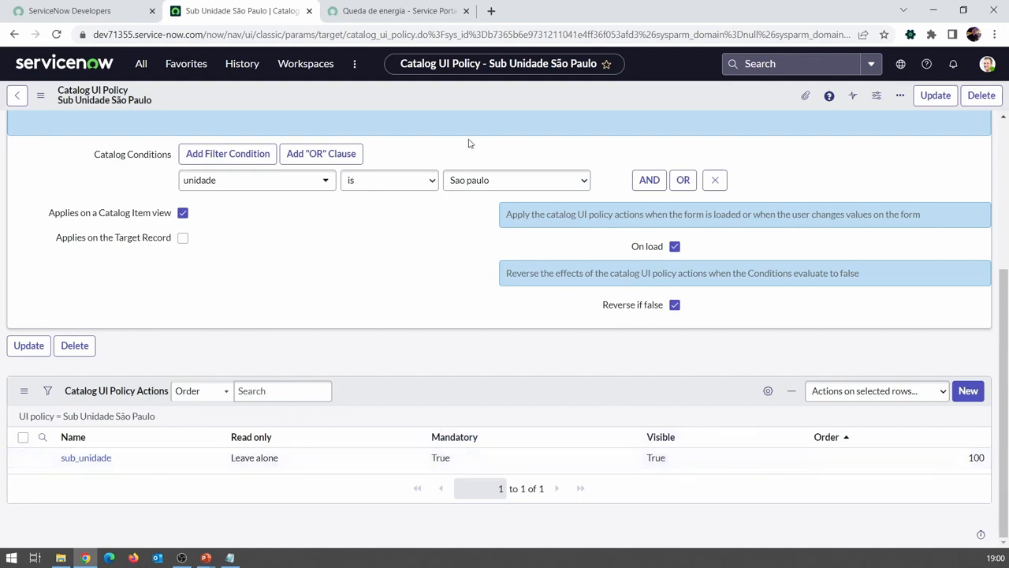
# Step: Test the Queda de energia portal form with Unidade set to Rio and to Minas Gerais
pyautogui.click(361, 9)
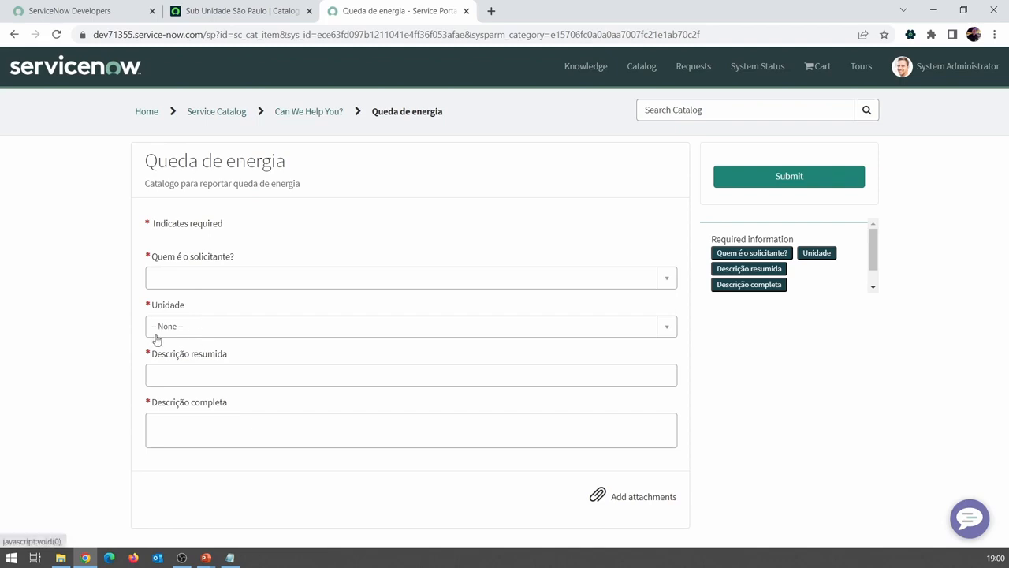
pyautogui.click(180, 336)
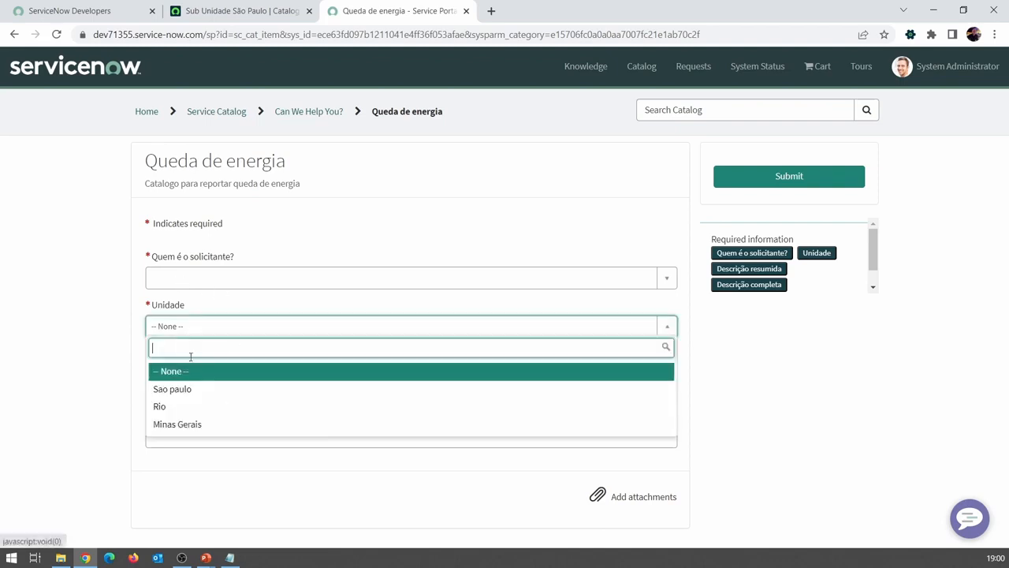
pyautogui.click(180, 405)
pyautogui.click(174, 338)
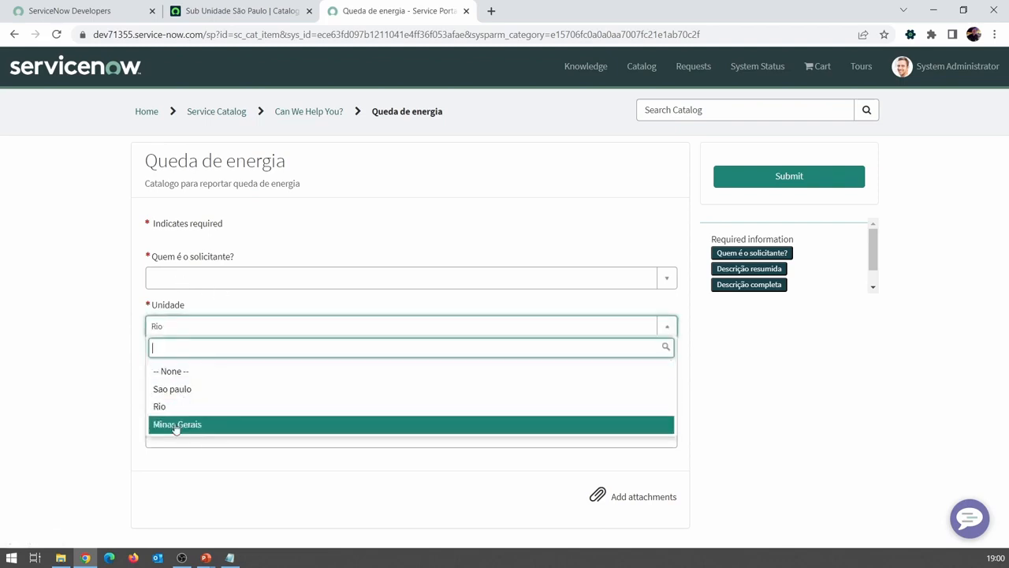
pyautogui.click(176, 423)
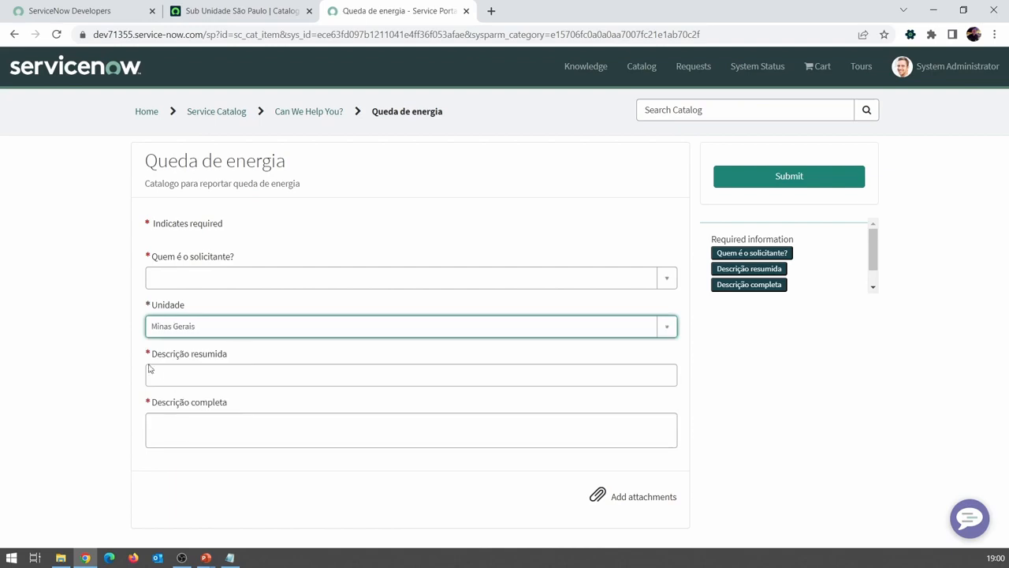
# Step: Test the portal form with Unidade set to Sao paulo, choosing Sao Paulo I as the Sub unidade
pyautogui.click(223, 337)
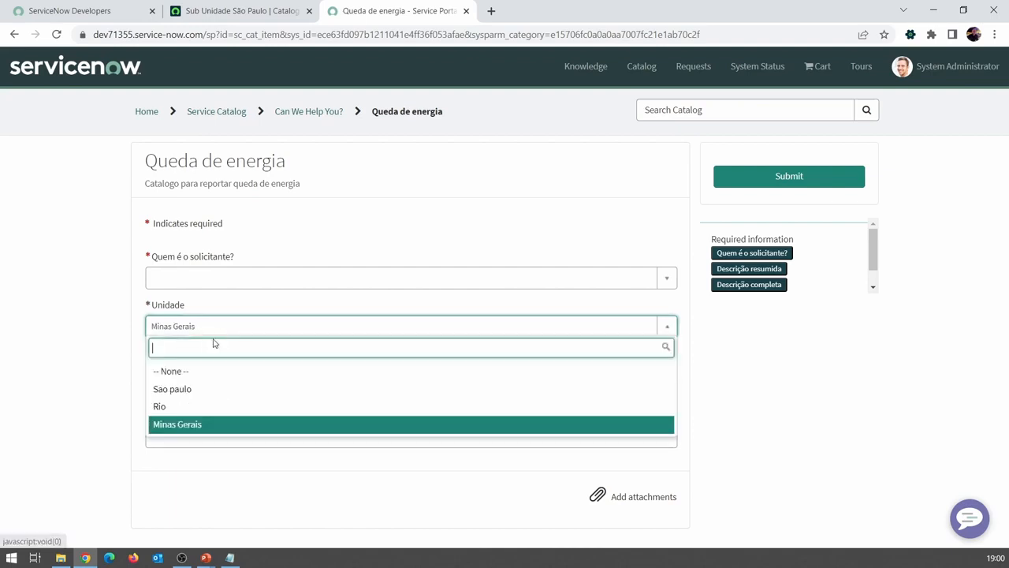
pyautogui.click(185, 388)
pyautogui.click(189, 374)
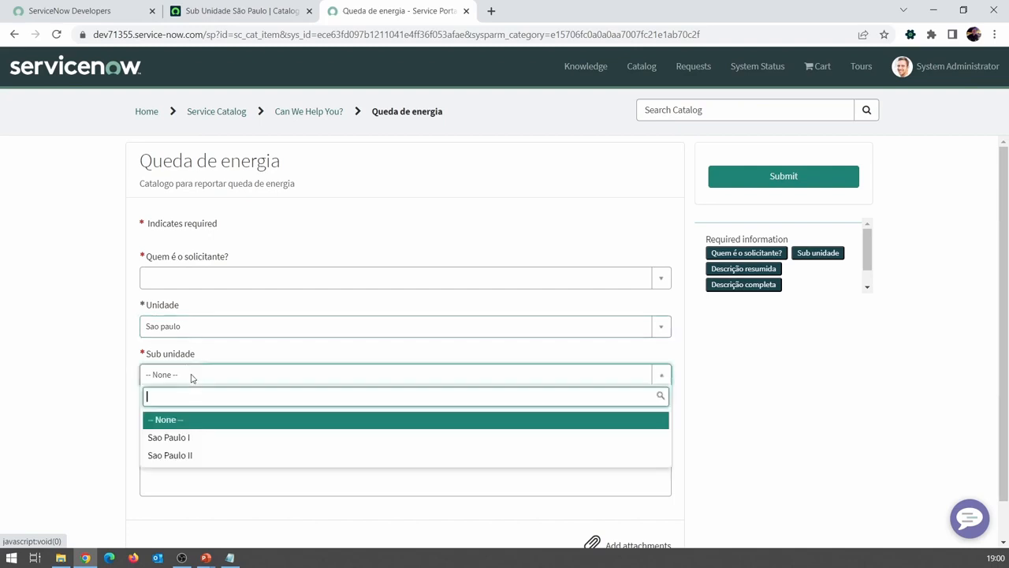
pyautogui.click(194, 442)
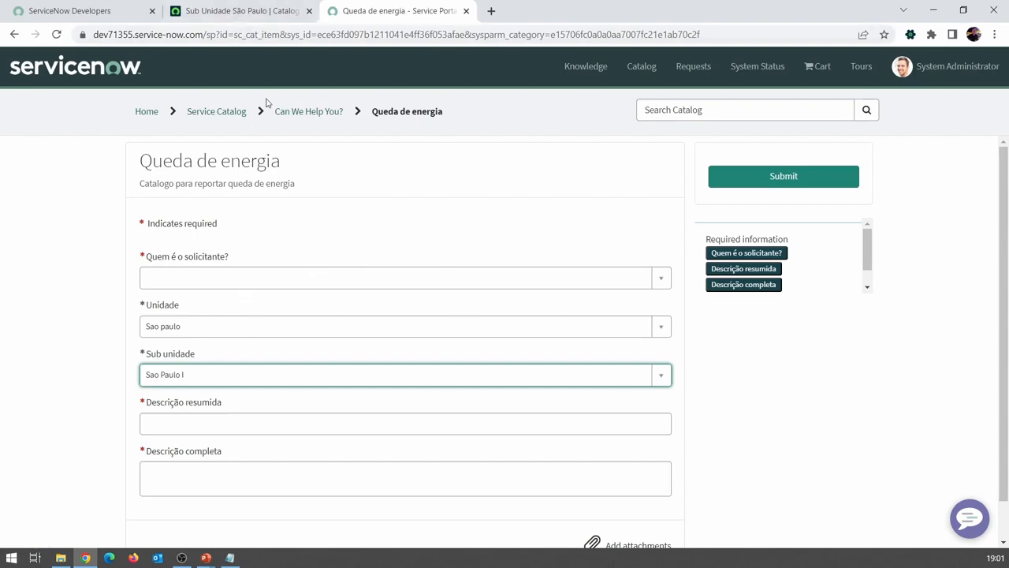
# Step: Add a UI policy action to the Sub Unidade São Paulo policy that sets Read only to True for the caller_id variable
pyautogui.click(228, 11)
pyautogui.scroll(3, 410, 260)
pyautogui.scroll(2, 414, 261)
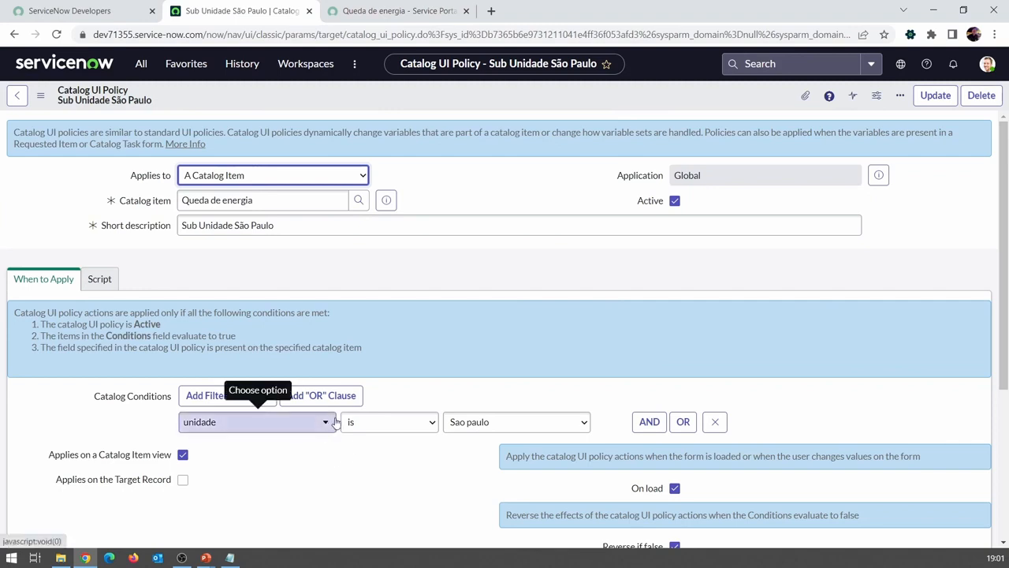
pyautogui.scroll(-2, 335, 424)
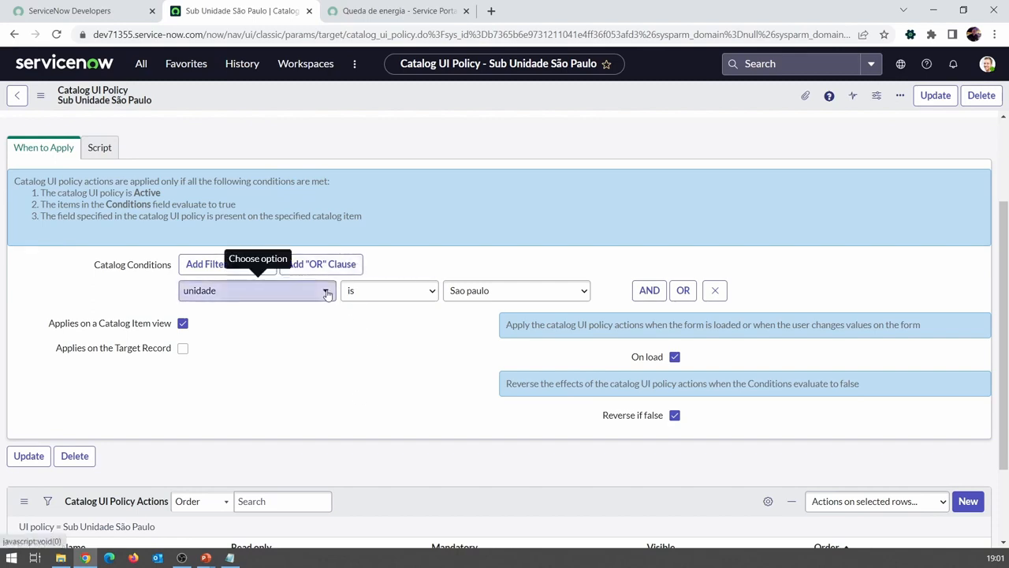
pyautogui.scroll(-2, 327, 294)
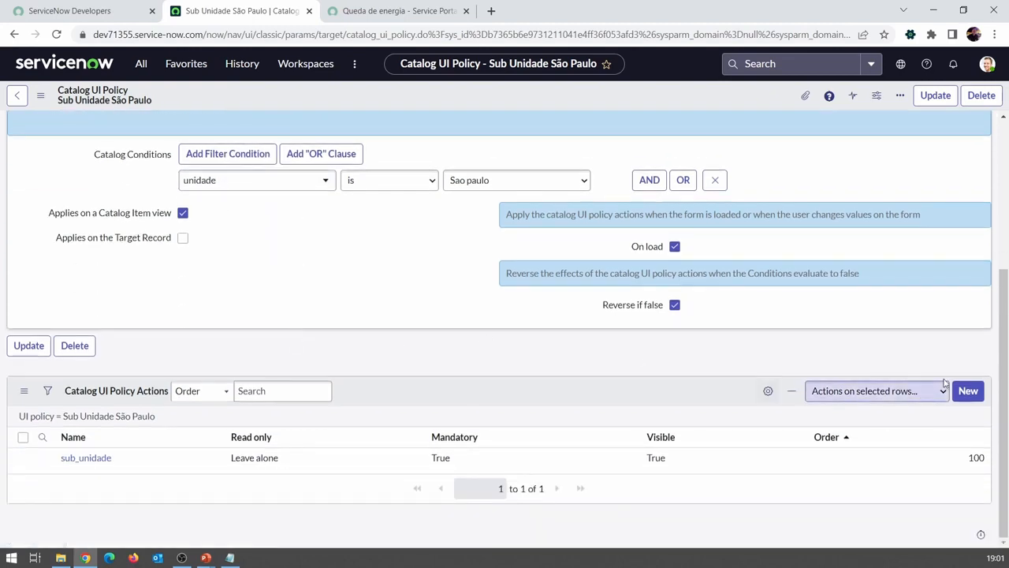
pyautogui.click(968, 392)
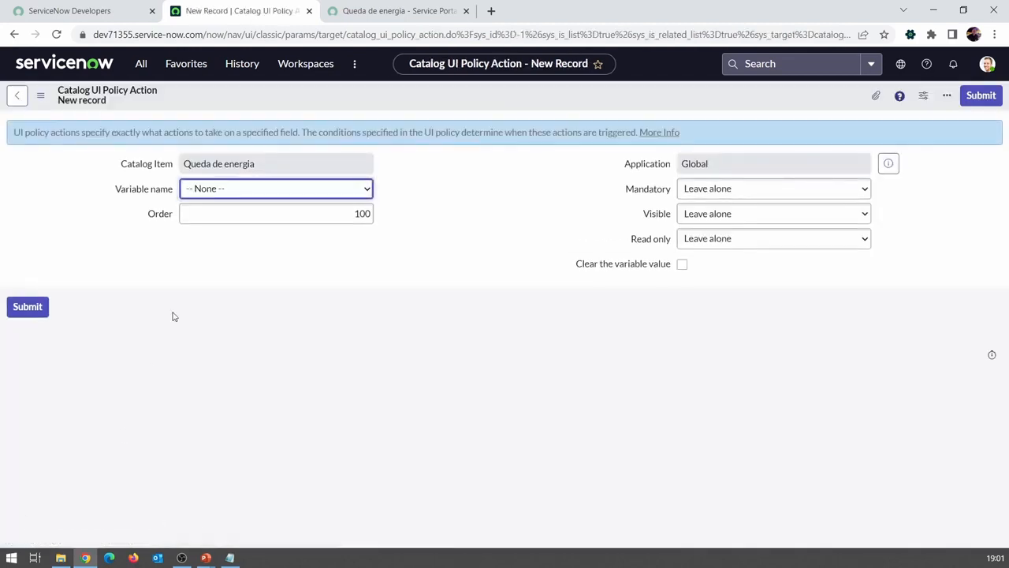
pyautogui.click(295, 192)
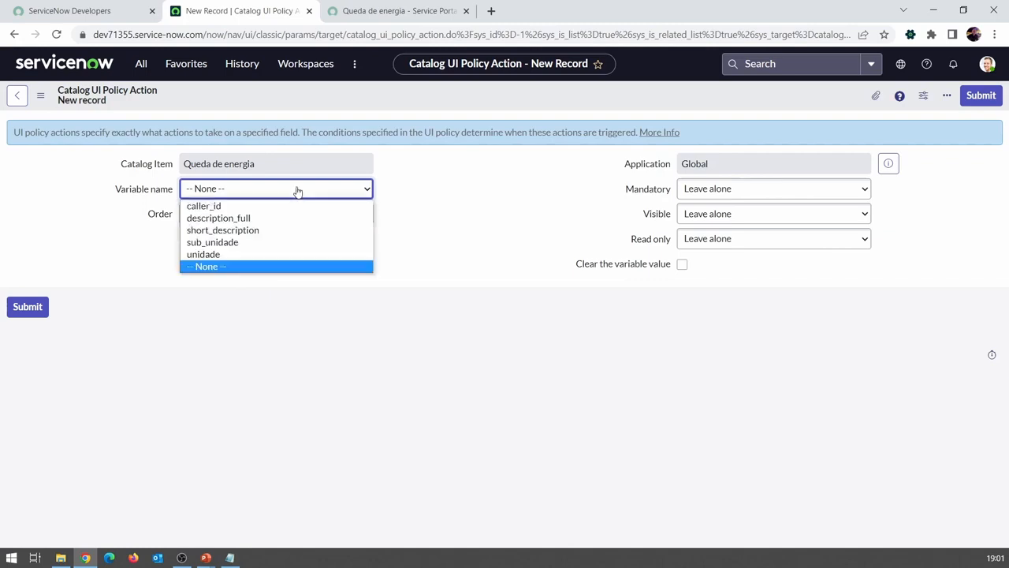
pyautogui.click(244, 205)
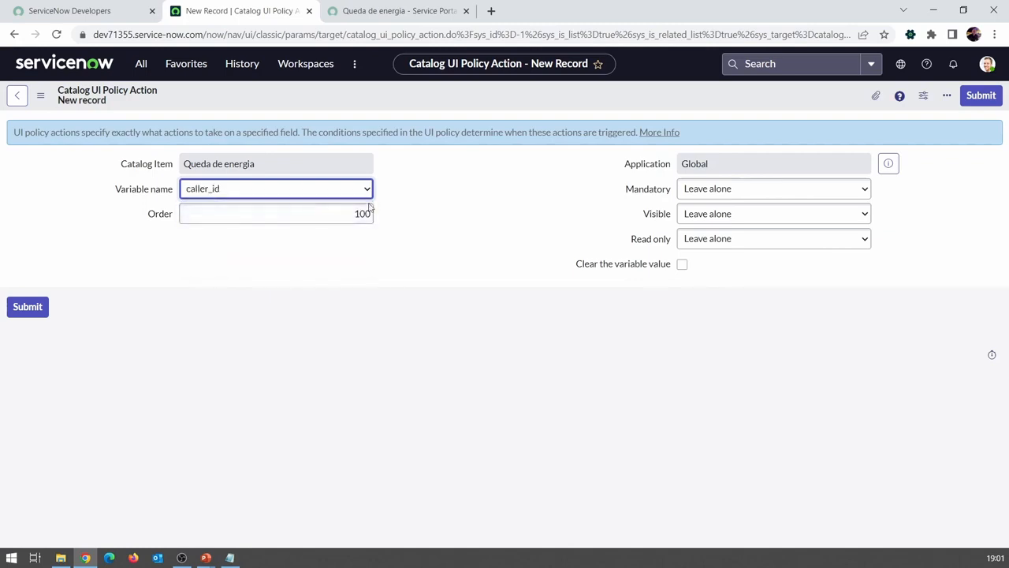
pyautogui.click(719, 240)
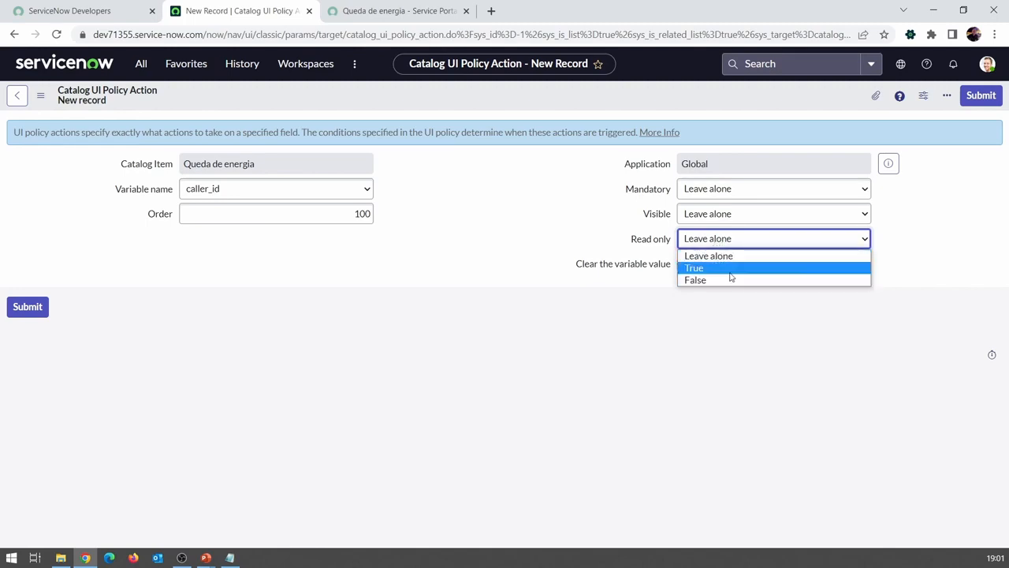
pyautogui.click(724, 269)
pyautogui.click(978, 95)
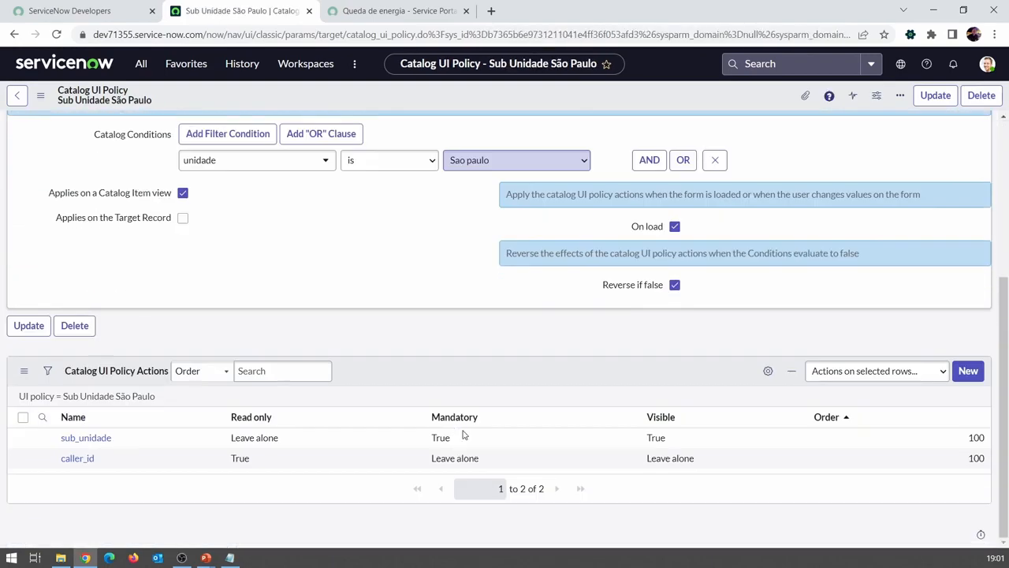
# Step: Review the policy's action list and condition, and reload the Queda de energia portal form
pyautogui.scroll(-5, 464, 371)
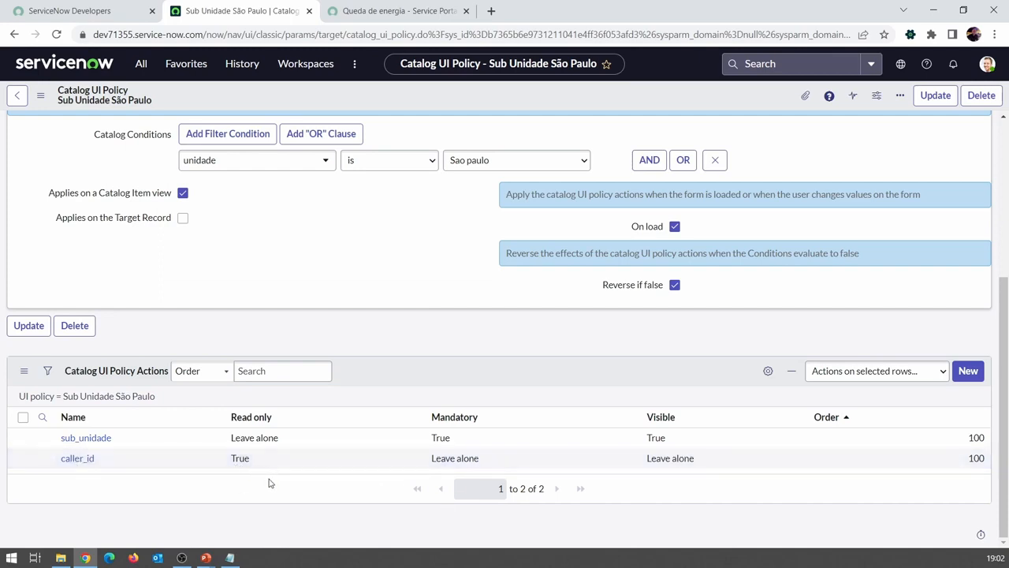
pyautogui.scroll(3, 440, 307)
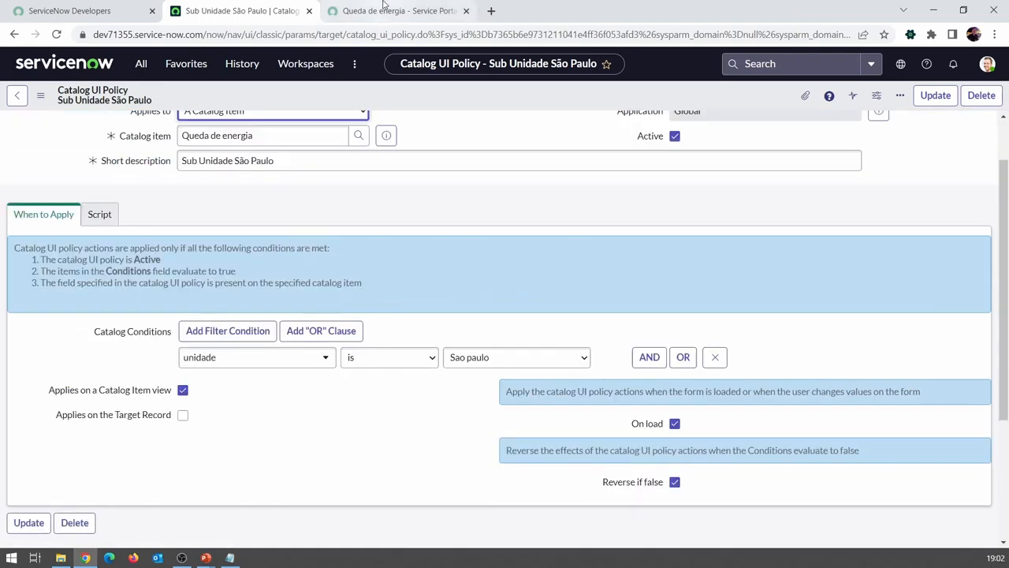
pyautogui.click(398, 10)
pyautogui.click(55, 33)
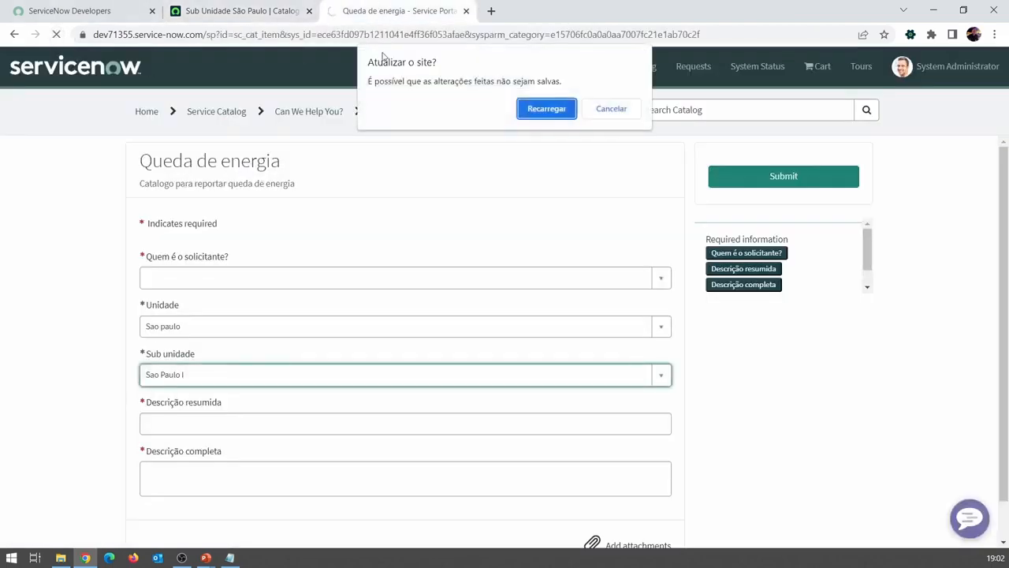
pyautogui.click(546, 109)
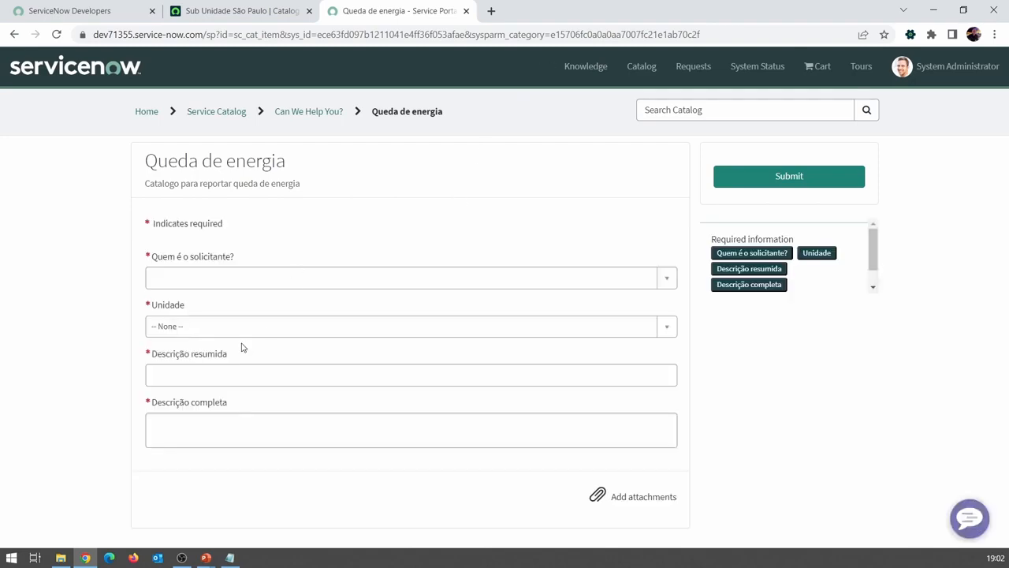
# Step: Choose a requester on the Queda de energia portal form and test Unidade with Rio and with Minas Gerais
pyautogui.click(195, 281)
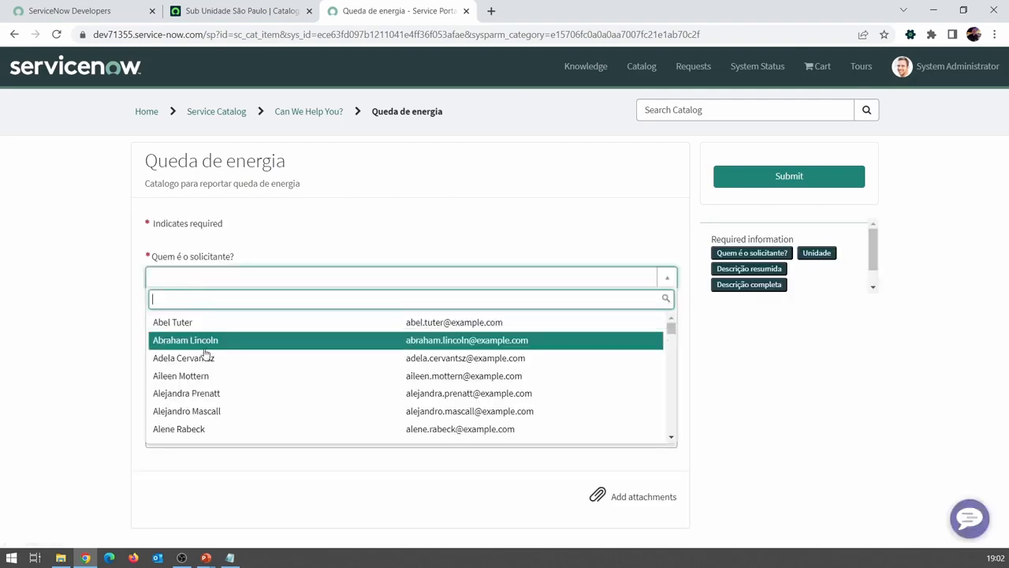
pyautogui.click(202, 376)
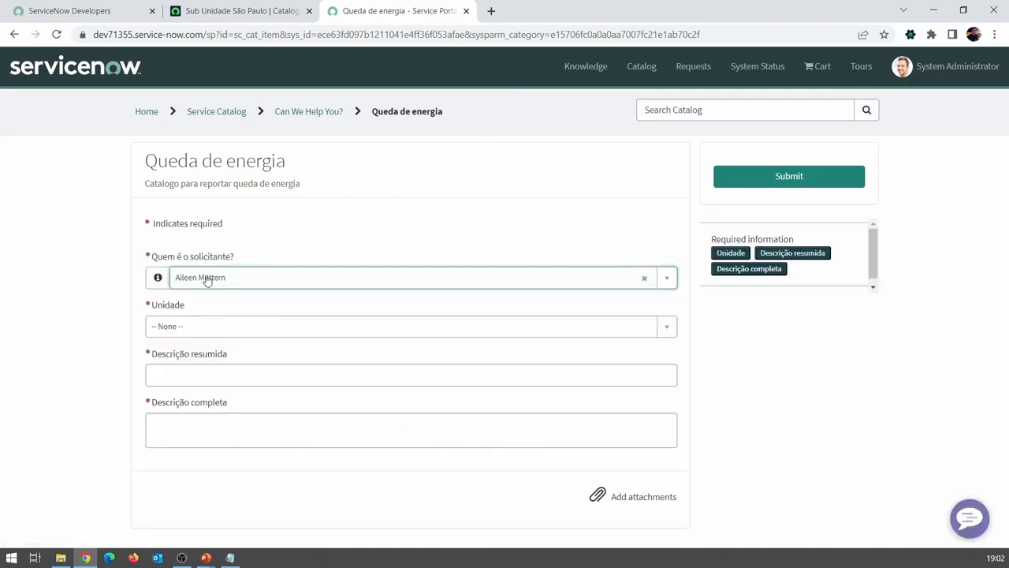
pyautogui.click(193, 334)
pyautogui.click(176, 406)
pyautogui.click(177, 327)
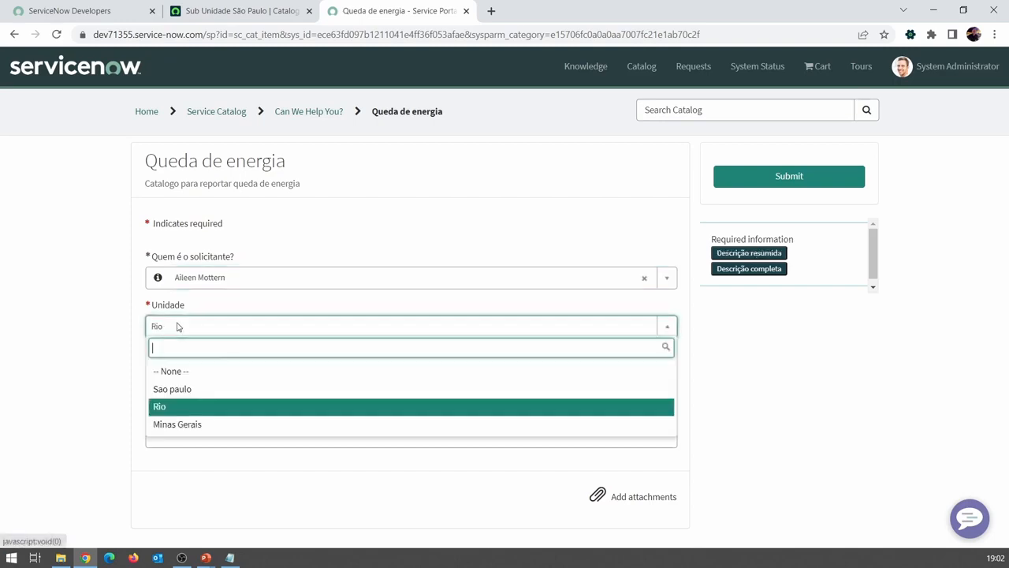
pyautogui.click(193, 422)
# Step: Set Unidade to Sao paulo on the portal form and choose Sao Paulo I as the Sub unidade
pyautogui.click(190, 330)
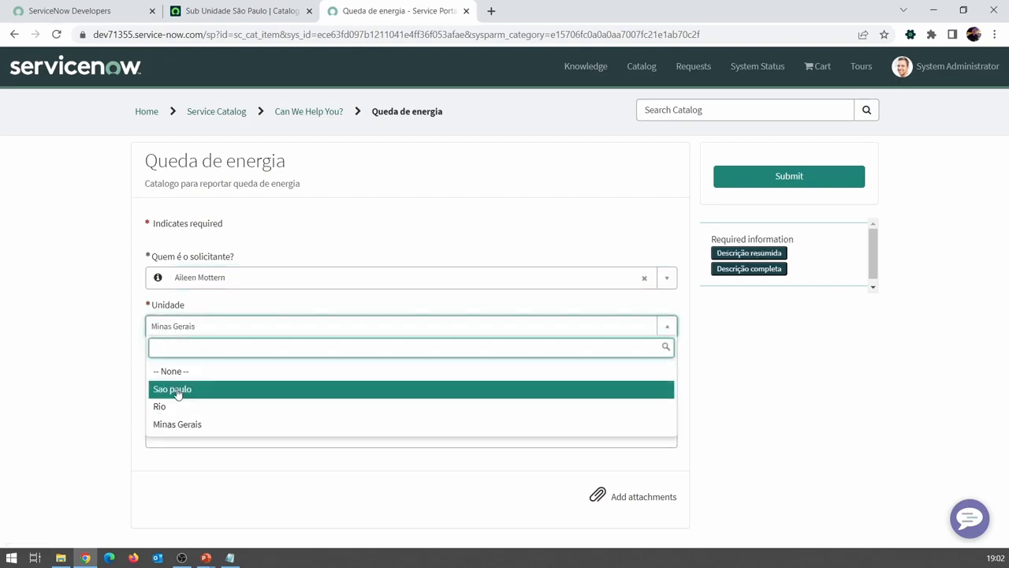
pyautogui.click(178, 391)
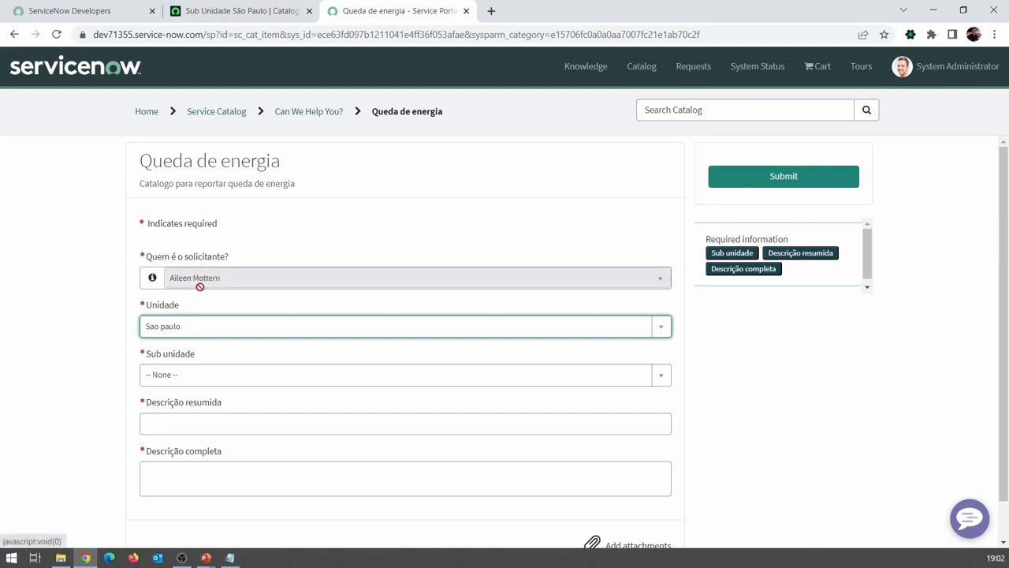
pyautogui.click(188, 385)
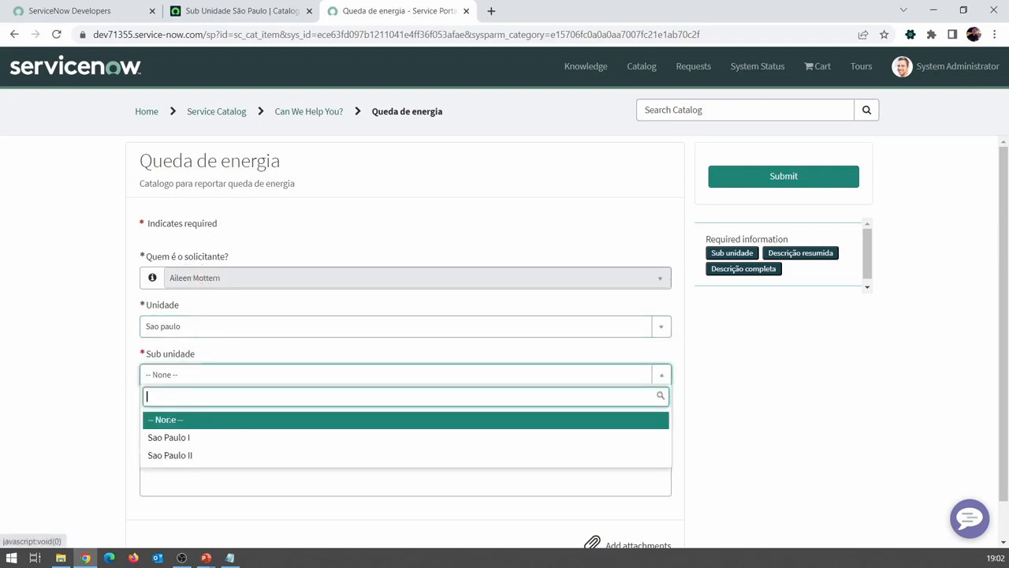
pyautogui.click(210, 444)
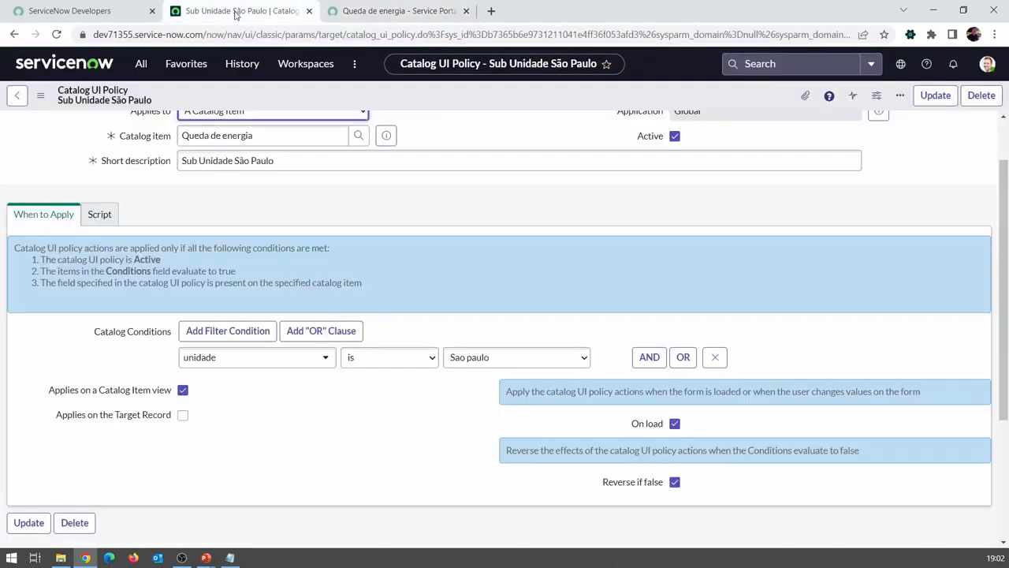
# Step: Open the Queda de energia record producer from the Sub Unidade São Paulo policy and review its catalog UI policies
pyautogui.click(237, 11)
pyautogui.click(386, 135)
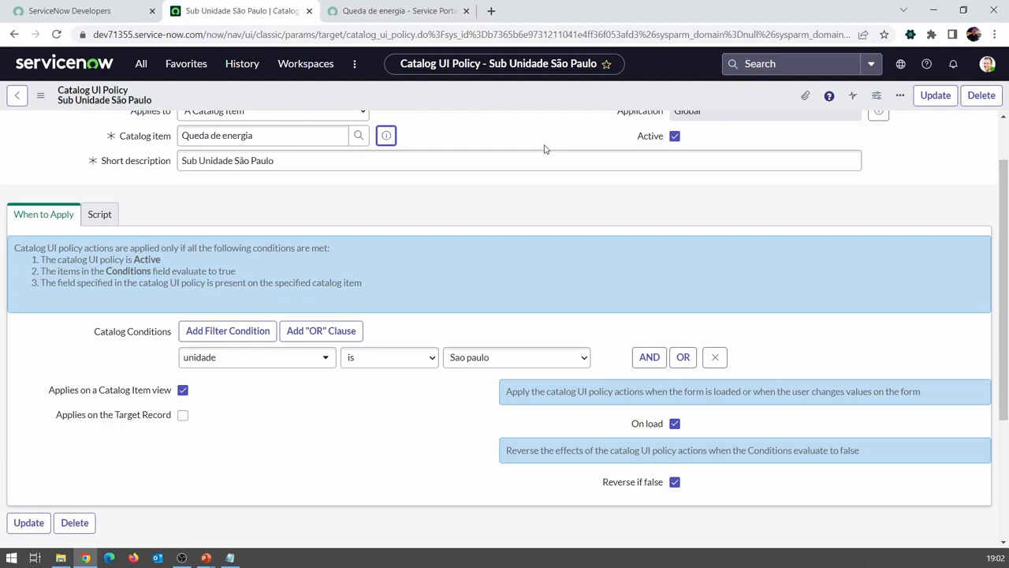
pyautogui.click(387, 136)
pyautogui.click(563, 231)
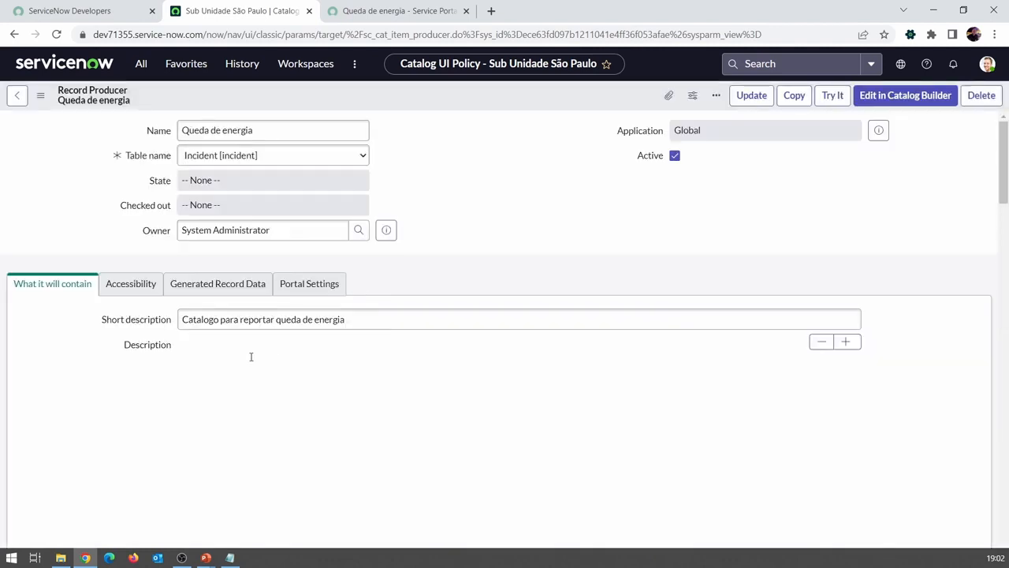
pyautogui.scroll(-5, 247, 365)
pyautogui.scroll(-5, 247, 365)
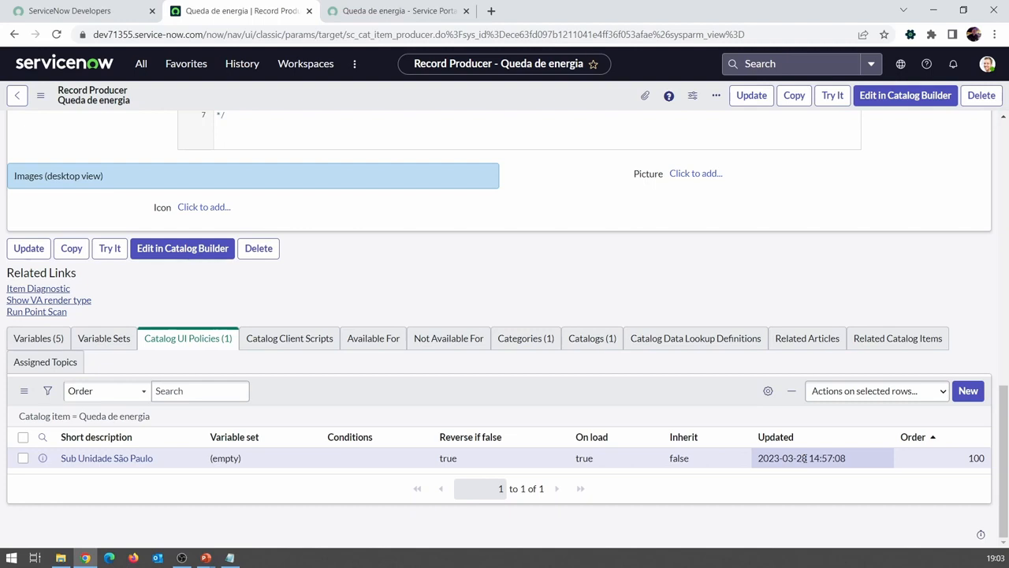
pyautogui.scroll(6, 473, 150)
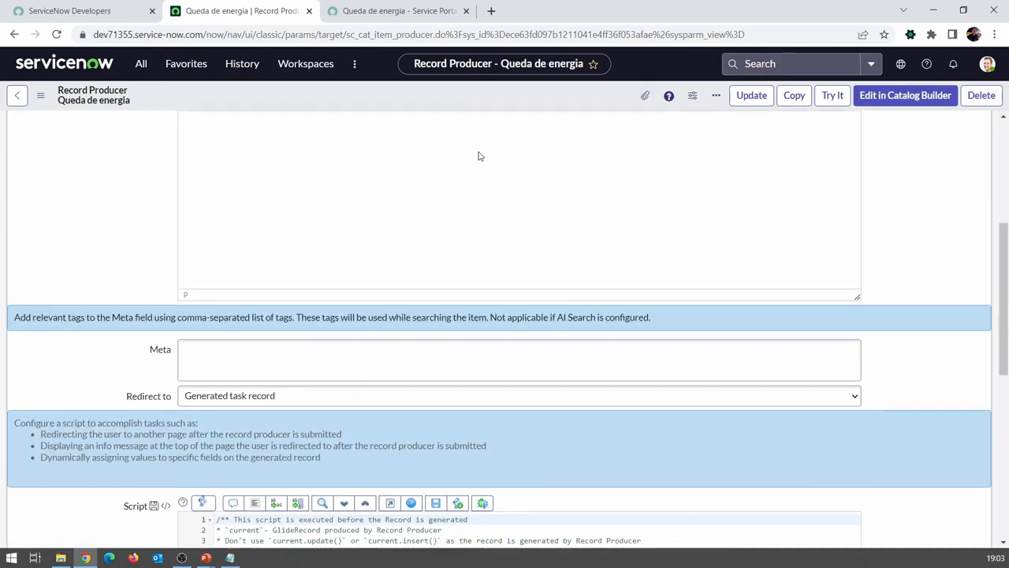
pyautogui.scroll(4, 477, 156)
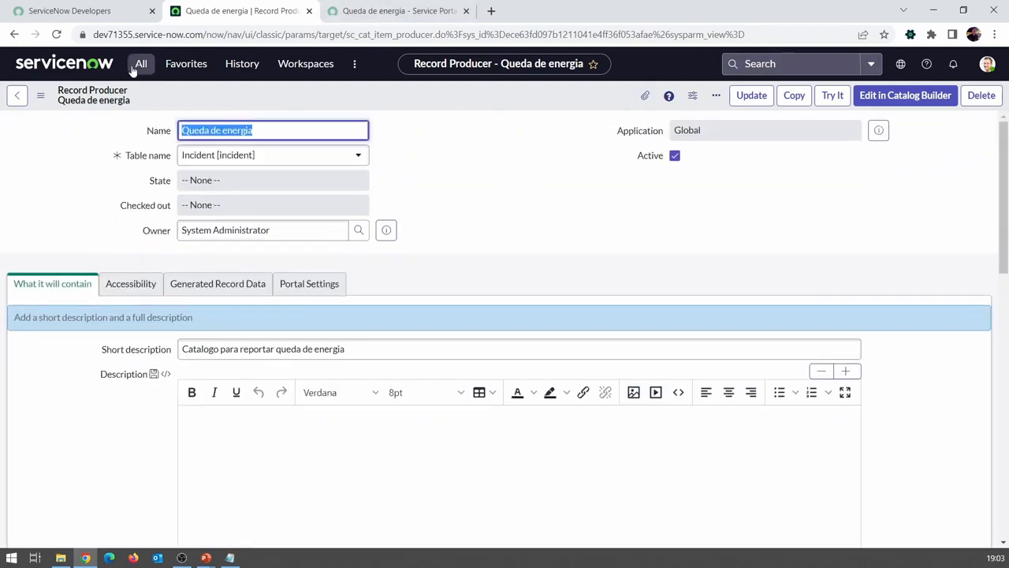
# Step: Find the recently viewed Incidente de Telefonia incident in the browsing history and open its record
pyautogui.rightClick(173, 72)
pyautogui.click(183, 71)
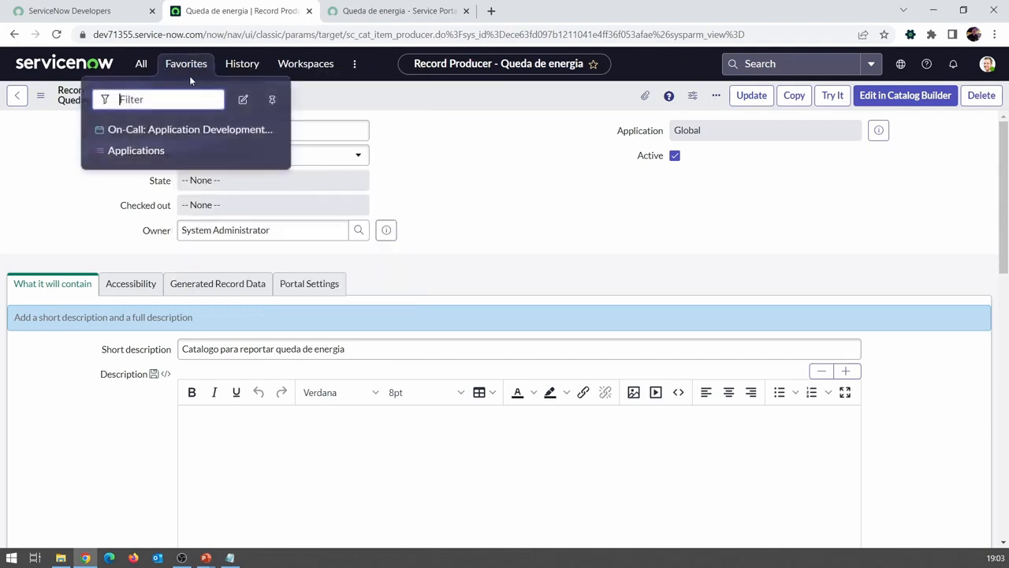
pyautogui.click(229, 65)
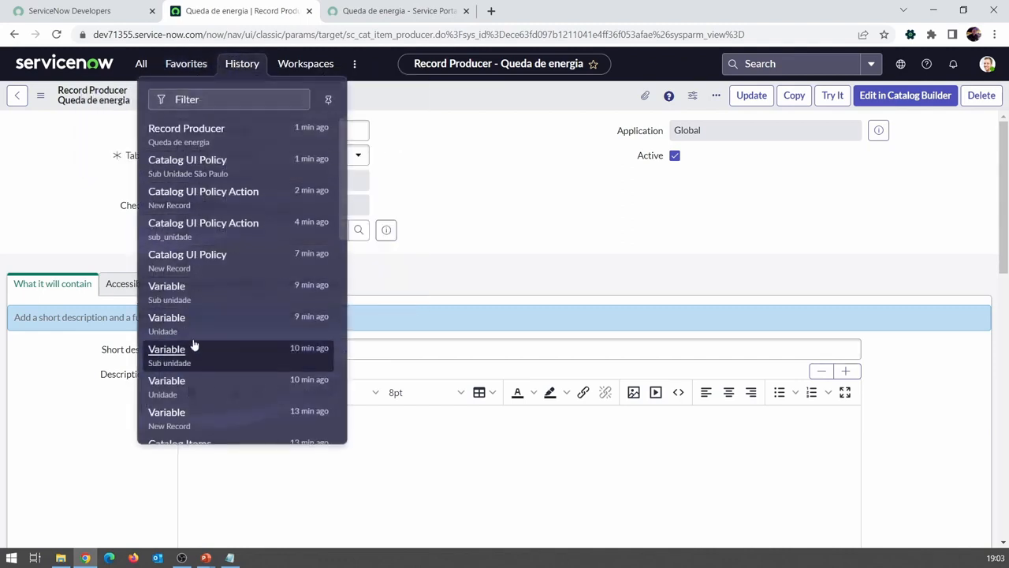
pyautogui.scroll(-5, 193, 347)
pyautogui.click(180, 352)
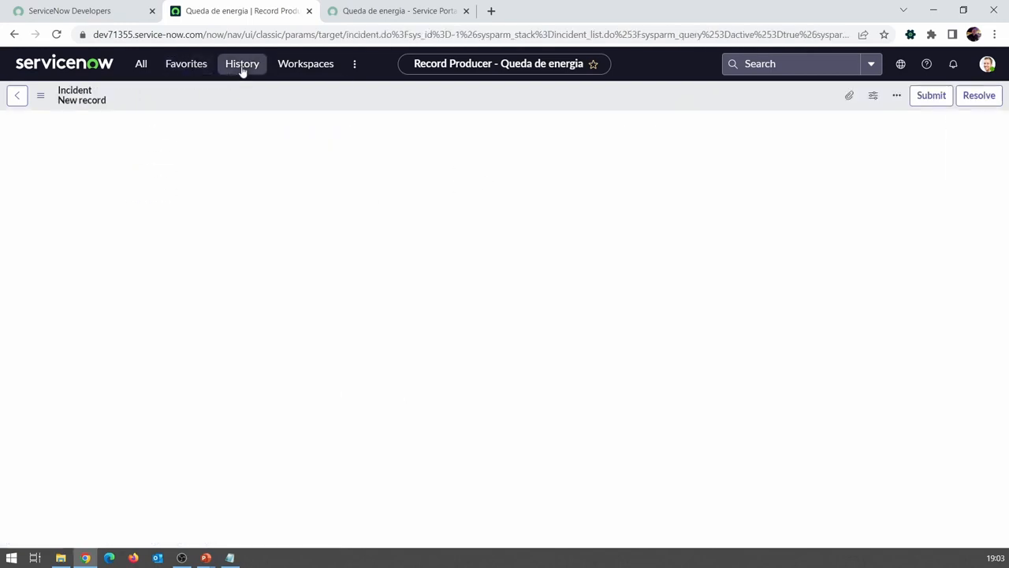
pyautogui.click(243, 68)
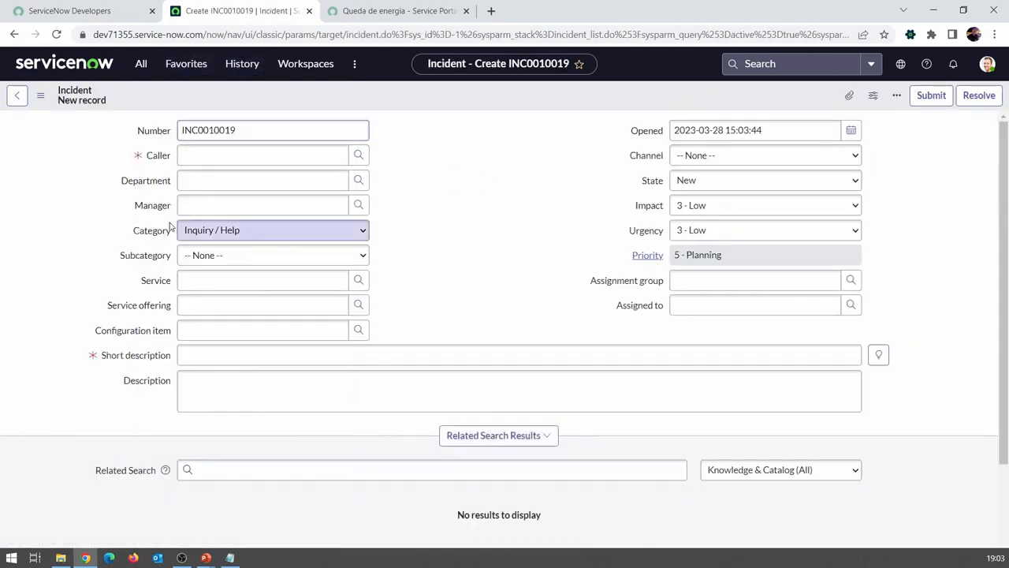
pyautogui.click(231, 68)
pyautogui.click(186, 236)
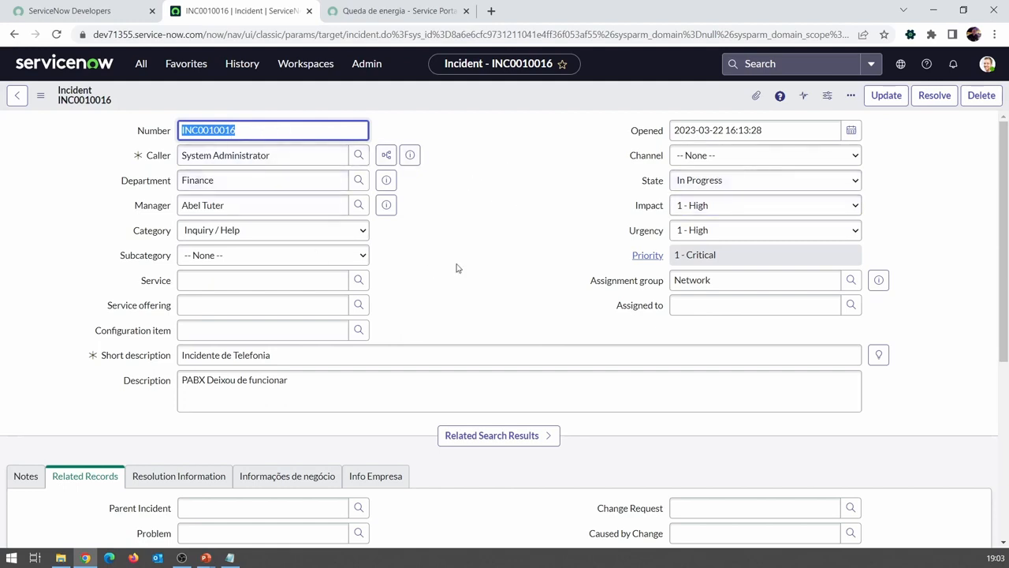
# Step: Open the UI policies configured for the Incident table and compare them with the Queda de energia portal form
pyautogui.click(43, 104)
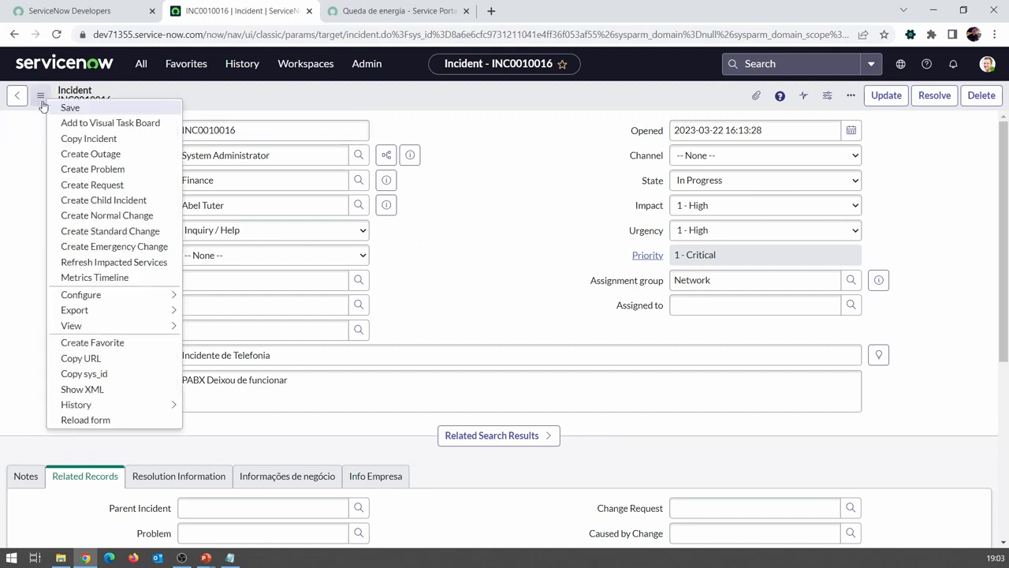
pyautogui.moveTo(141, 296)
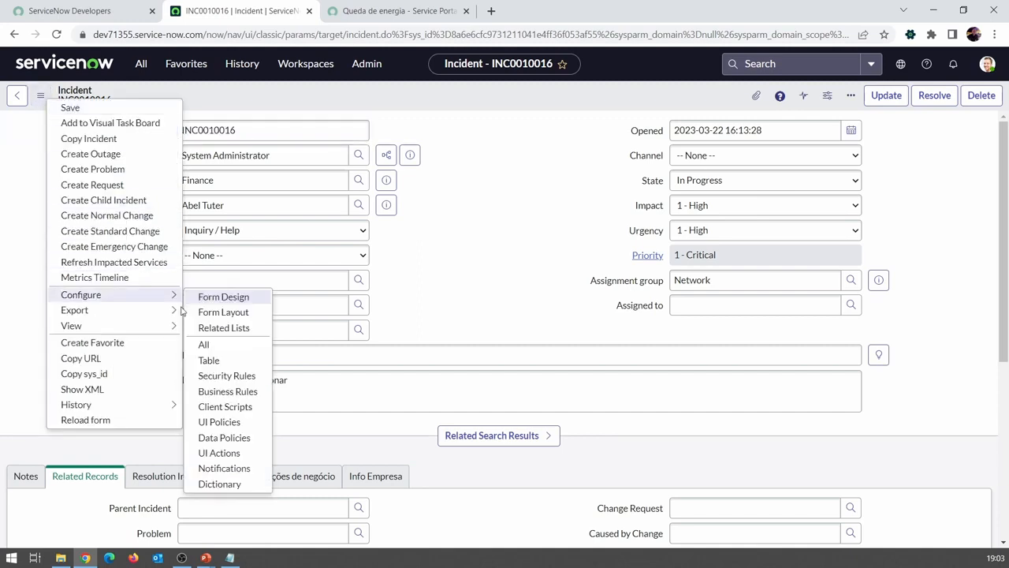
pyautogui.click(220, 423)
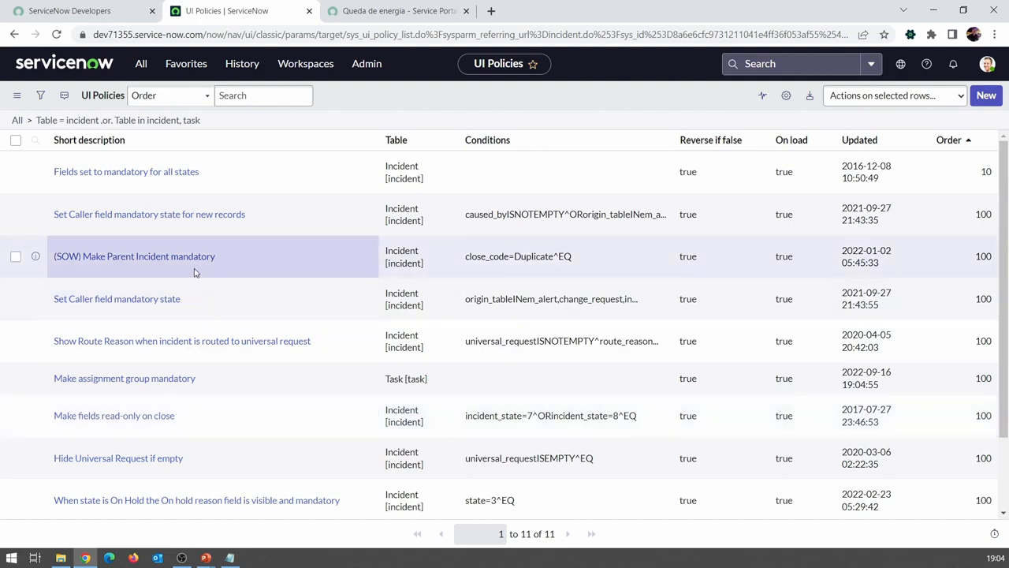
pyautogui.click(370, 11)
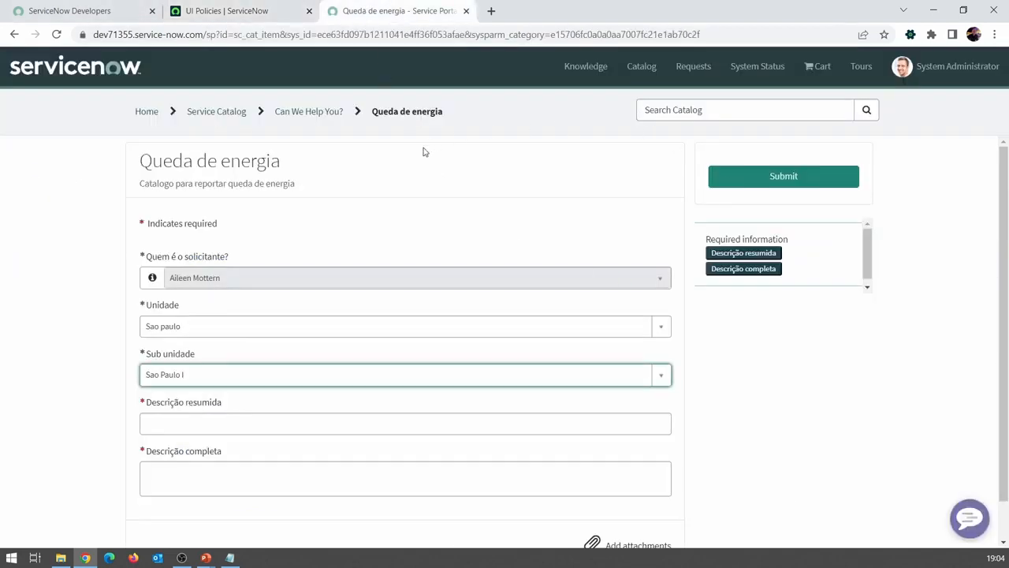
pyautogui.click(232, 11)
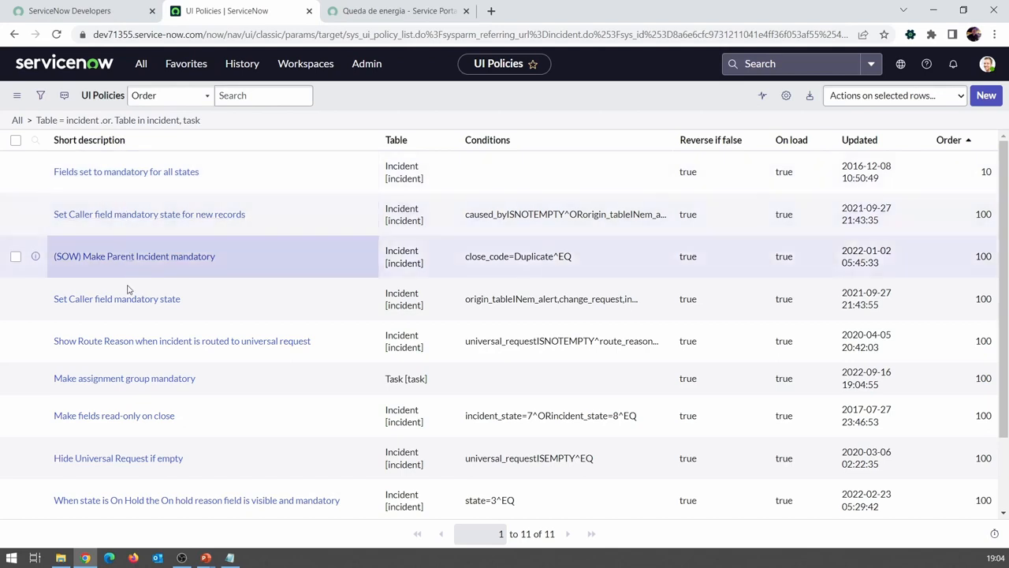
pyautogui.click(403, 214)
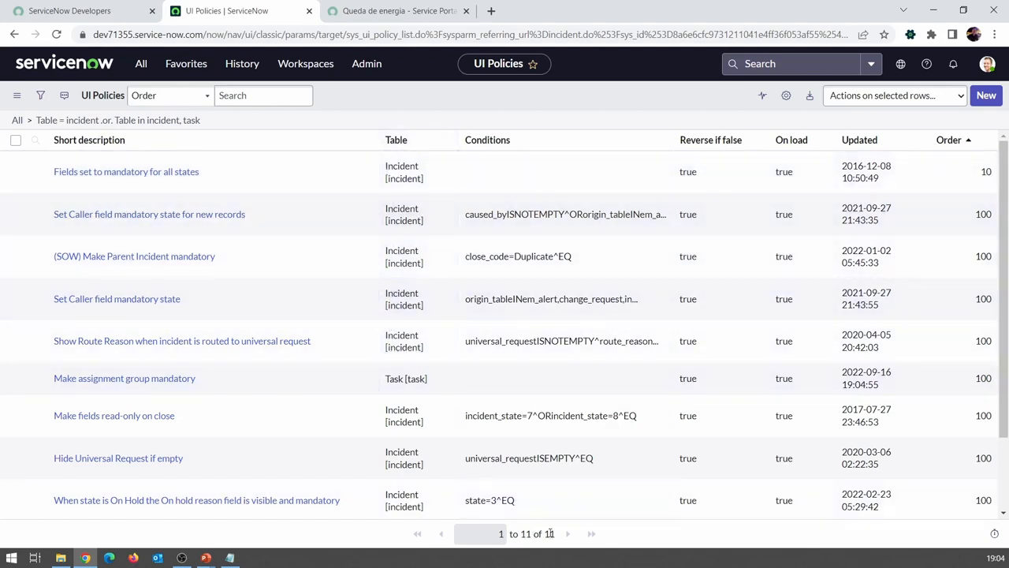
# Step: Start a new UI policy on the Incident table with the short description teste and the condition Active is true
pyautogui.click(986, 96)
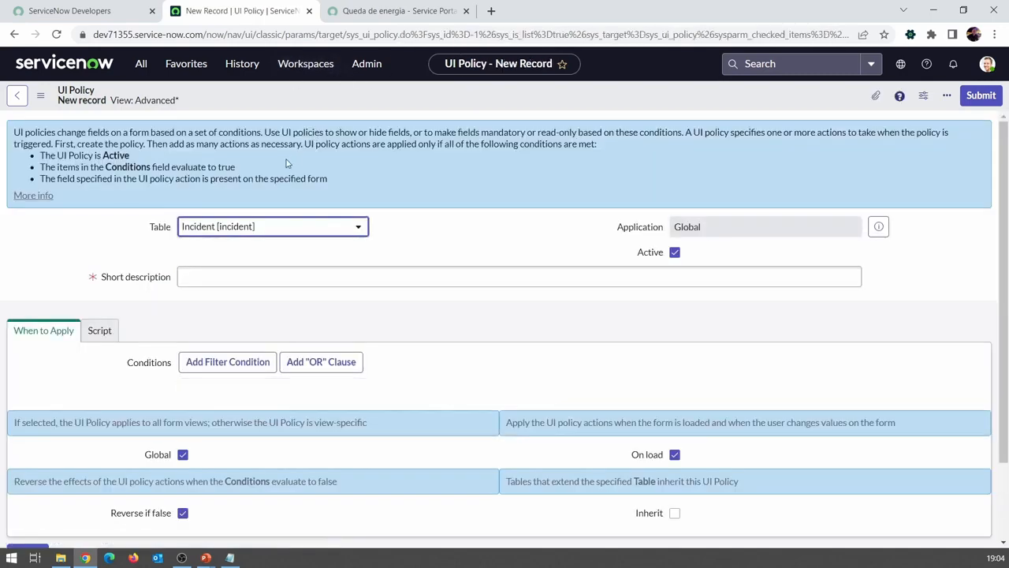
pyautogui.click(258, 277)
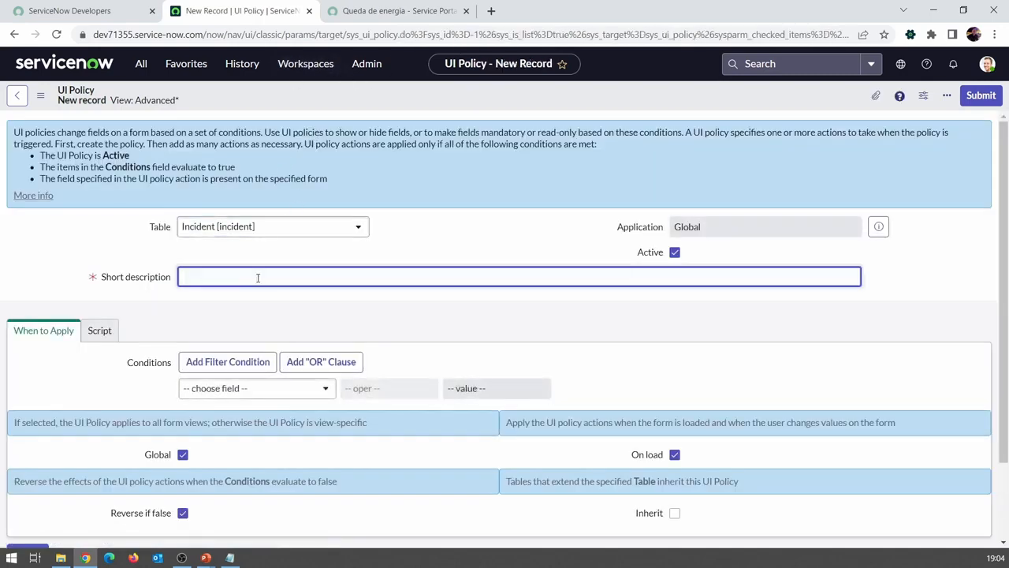
pyautogui.write('teste')
pyautogui.scroll(-2, 261, 302)
pyautogui.click(261, 297)
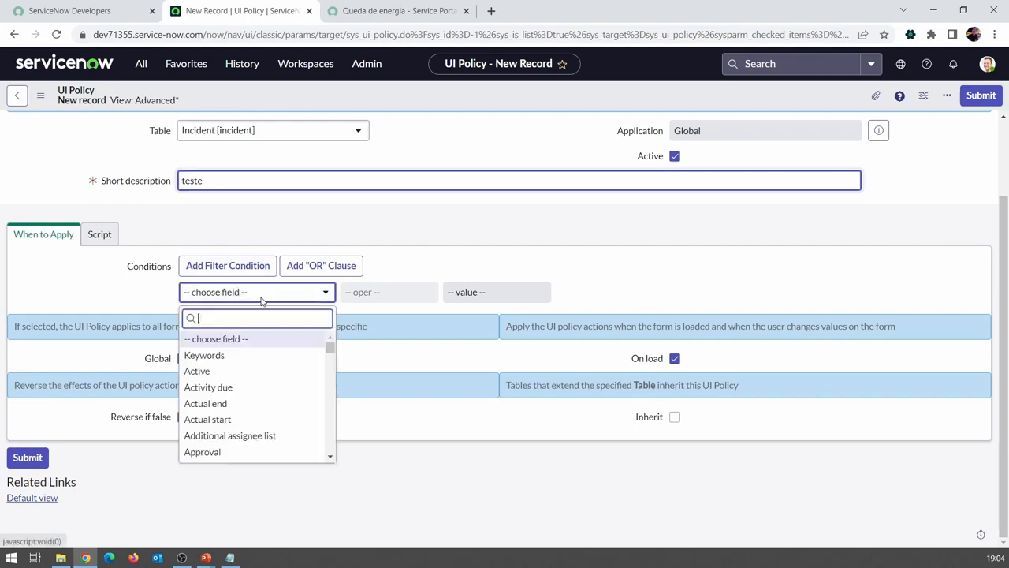
pyautogui.click(252, 371)
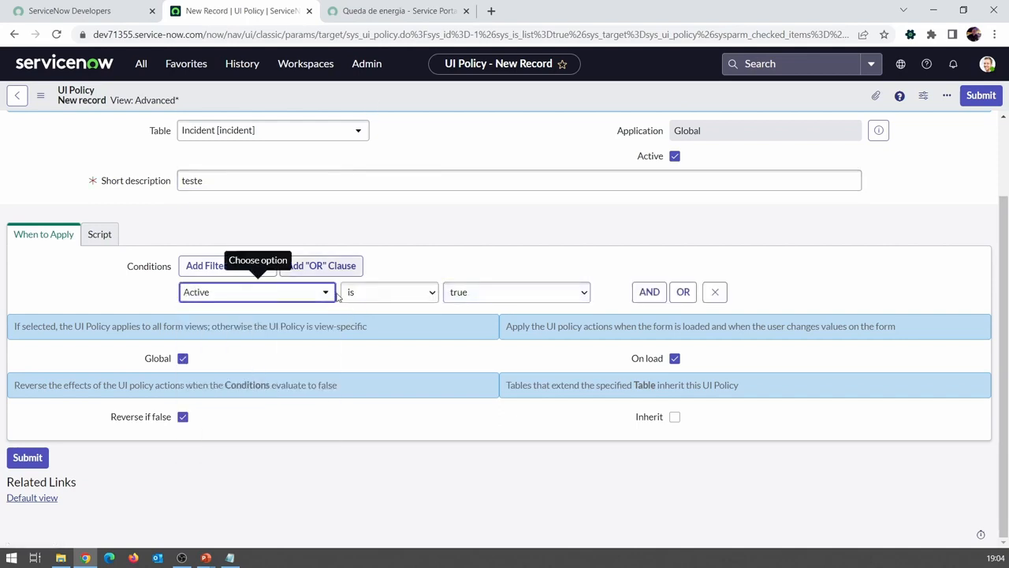
# Step: Browse the fields available for the teste policy's condition, and leave the new policy without saving it
pyautogui.click(309, 297)
pyautogui.moveTo(330, 345); pyautogui.dragTo(337, 374)
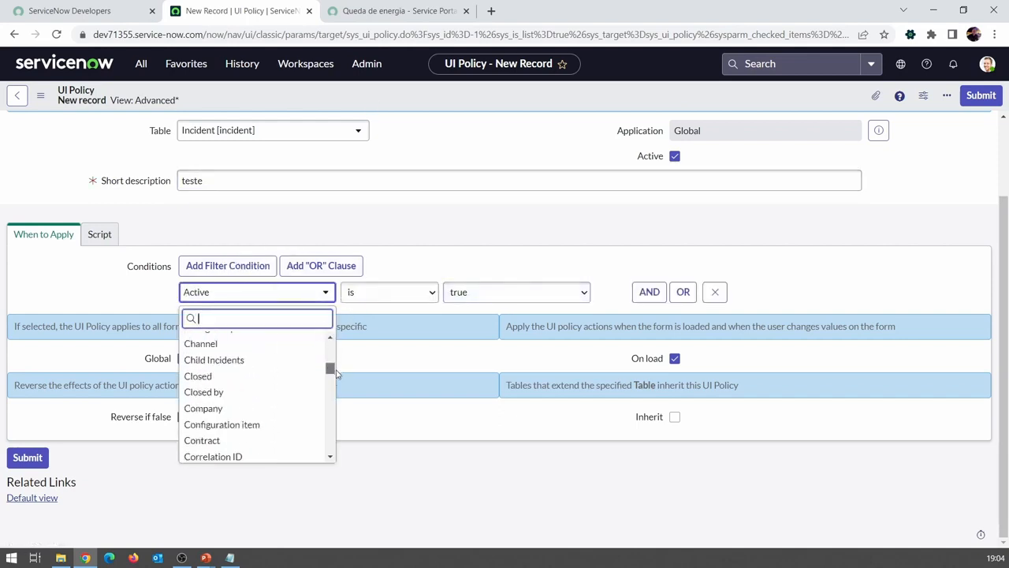
pyautogui.scroll(-10, 338, 373)
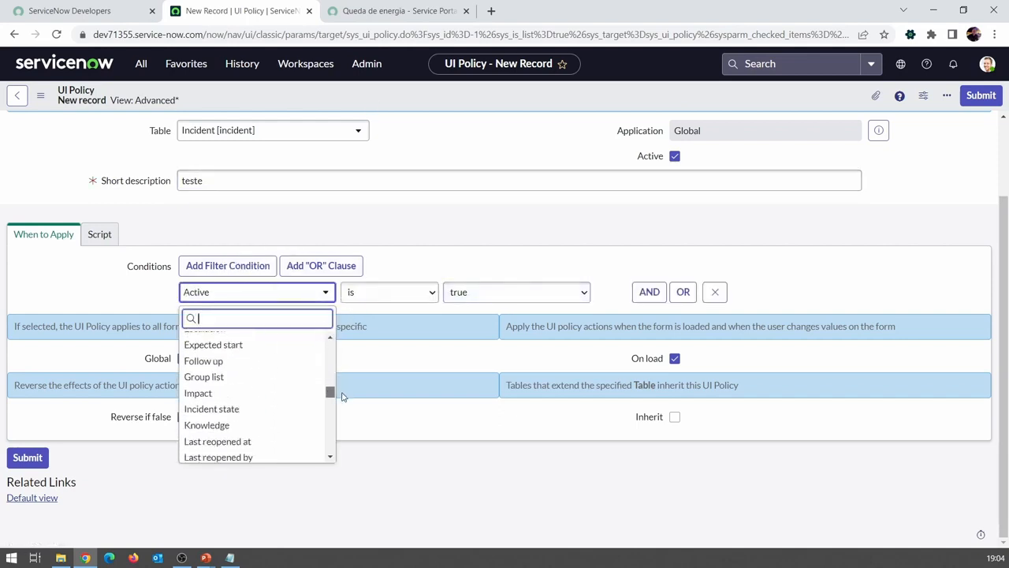
pyautogui.click(418, 267)
pyautogui.rightClick(461, 93)
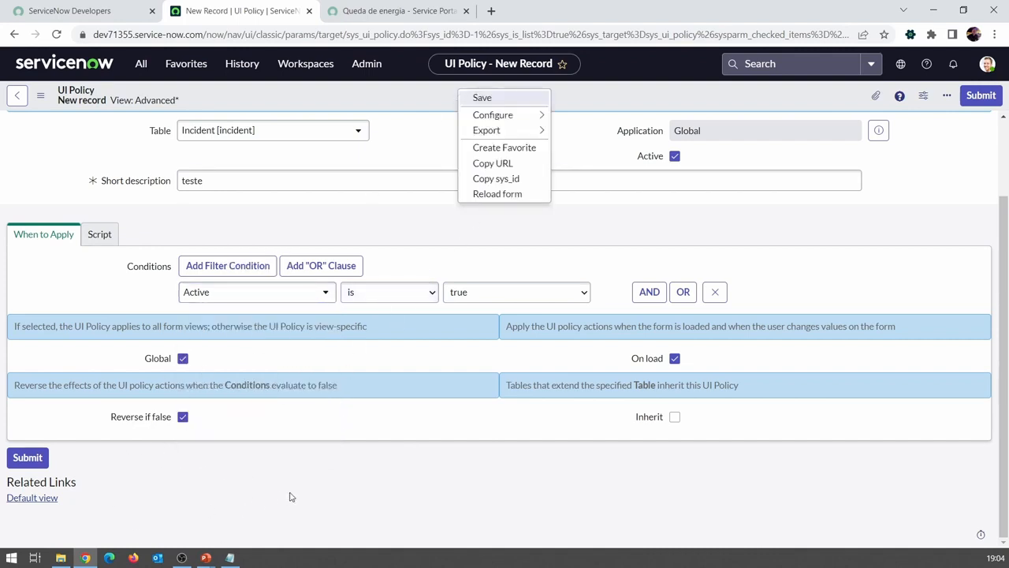
pyautogui.click(382, 215)
pyautogui.click(83, 63)
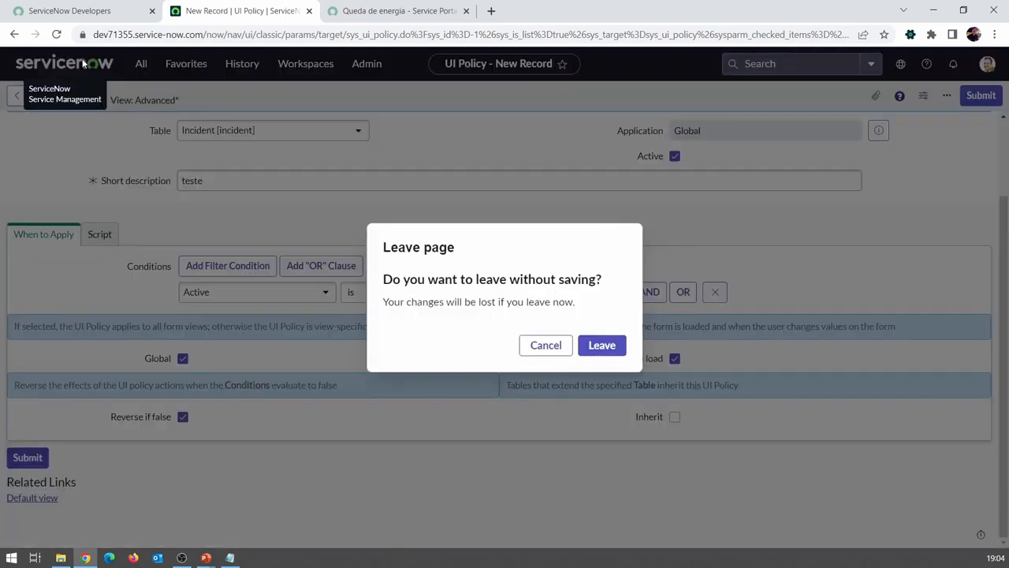
pyautogui.click(605, 345)
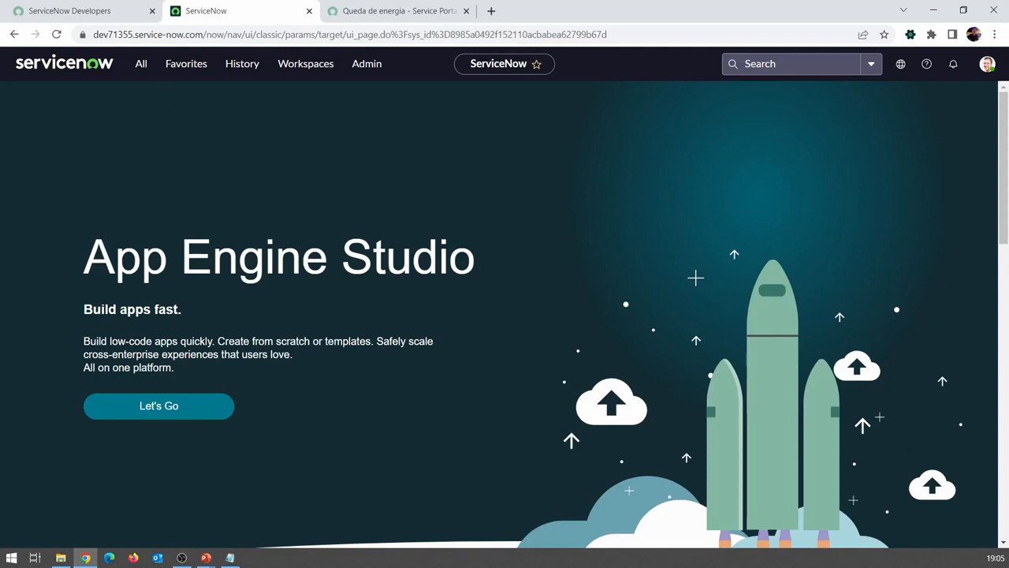
pyautogui.click(389, 10)
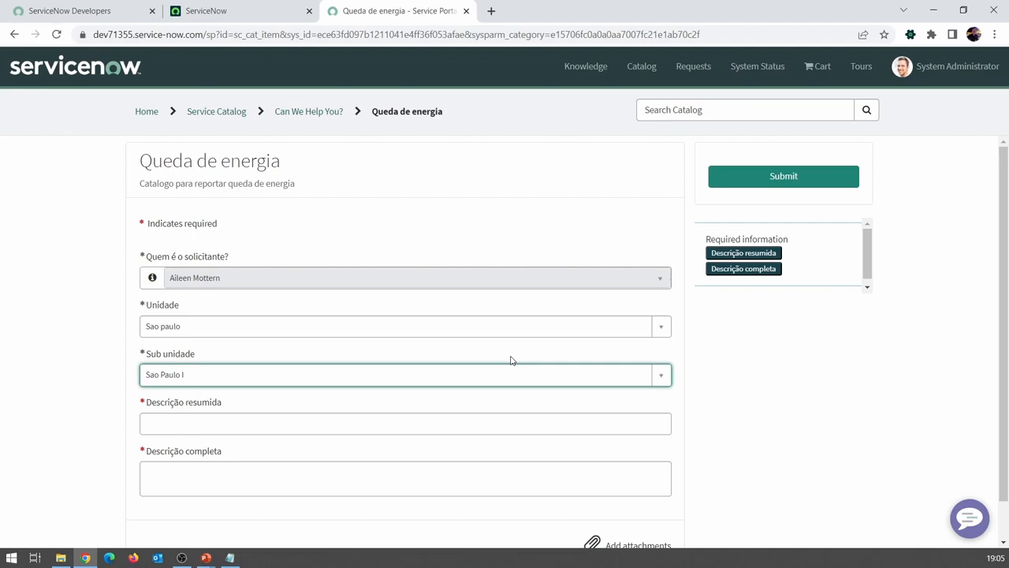
pyautogui.click(210, 13)
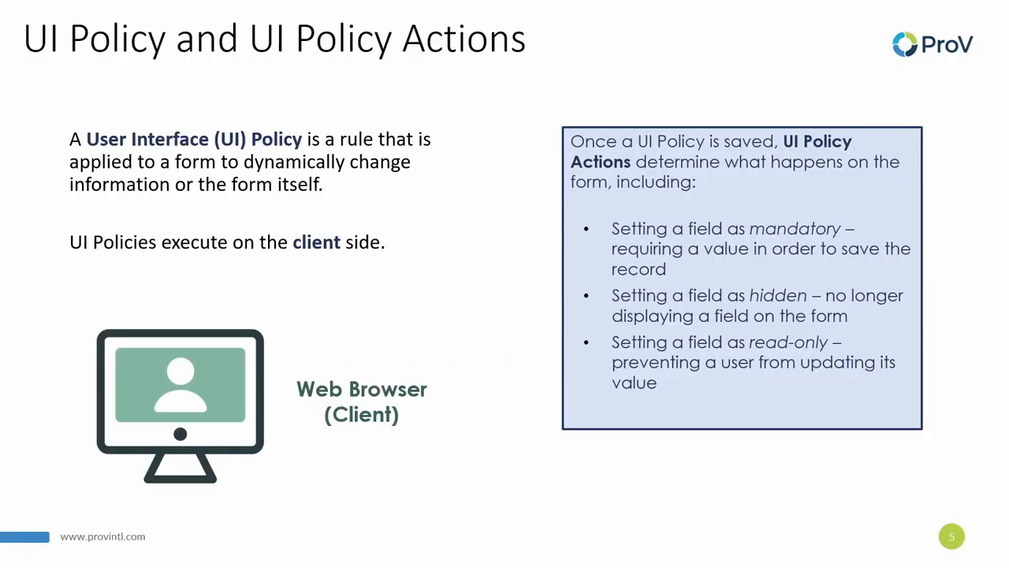
pyautogui.click(468, 241)
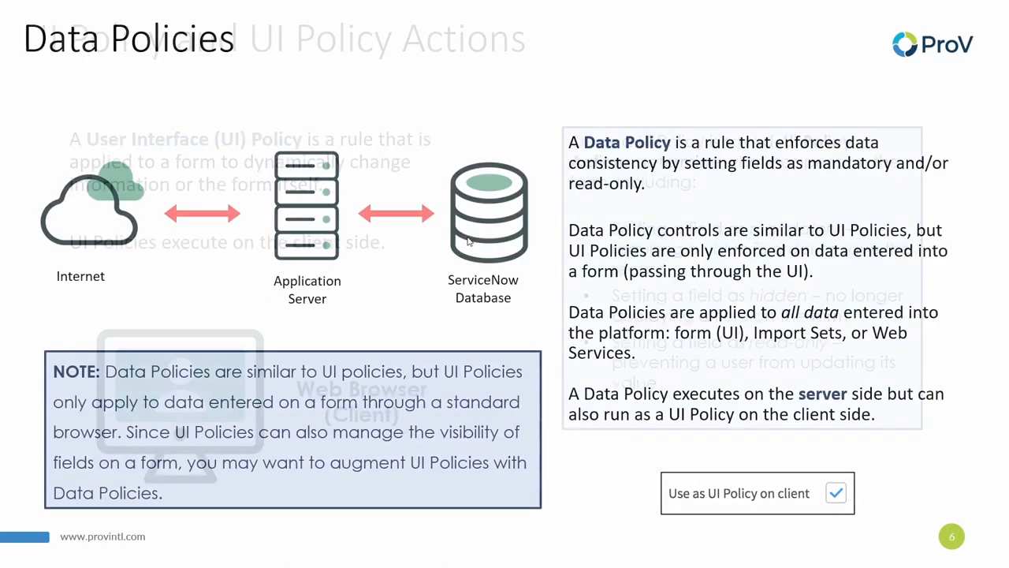
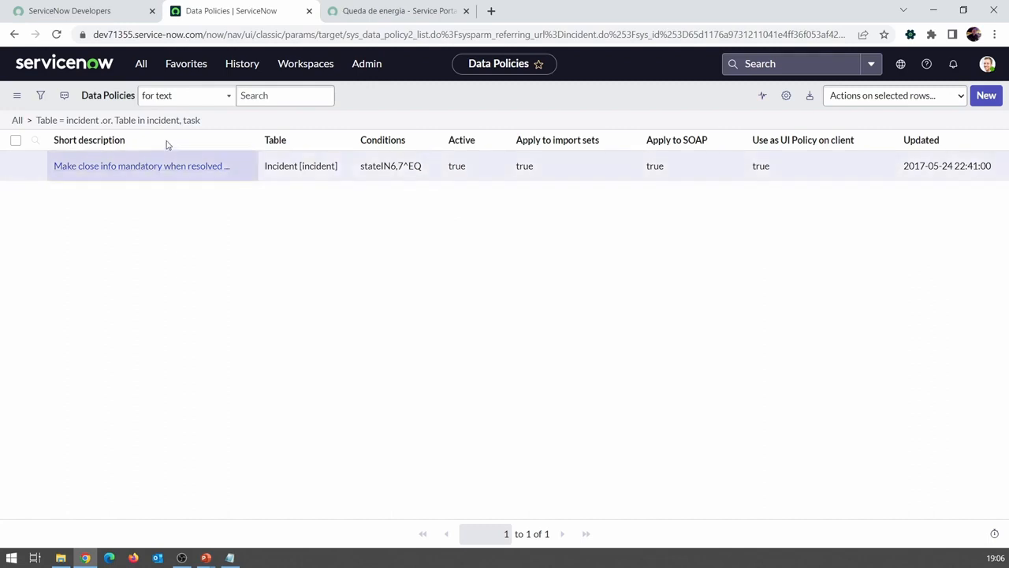
# Step: Open the Incident data policy "Make close info mandatory when resolved or closed" and review its options, State condition and rules
pyautogui.click(126, 166)
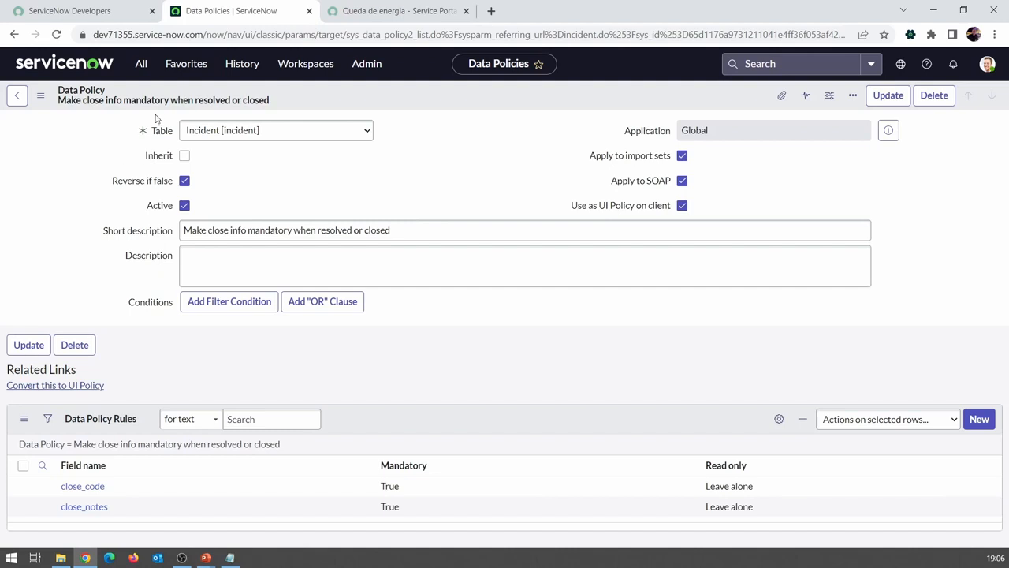
pyautogui.moveTo(193, 230); pyautogui.dragTo(378, 230)
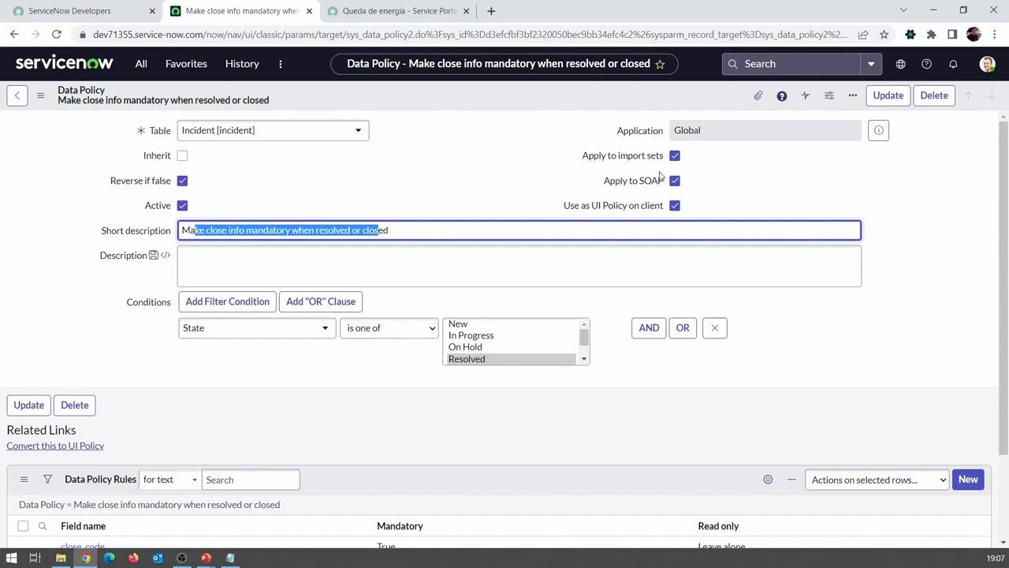
pyautogui.moveTo(594, 210)
pyautogui.click(296, 381)
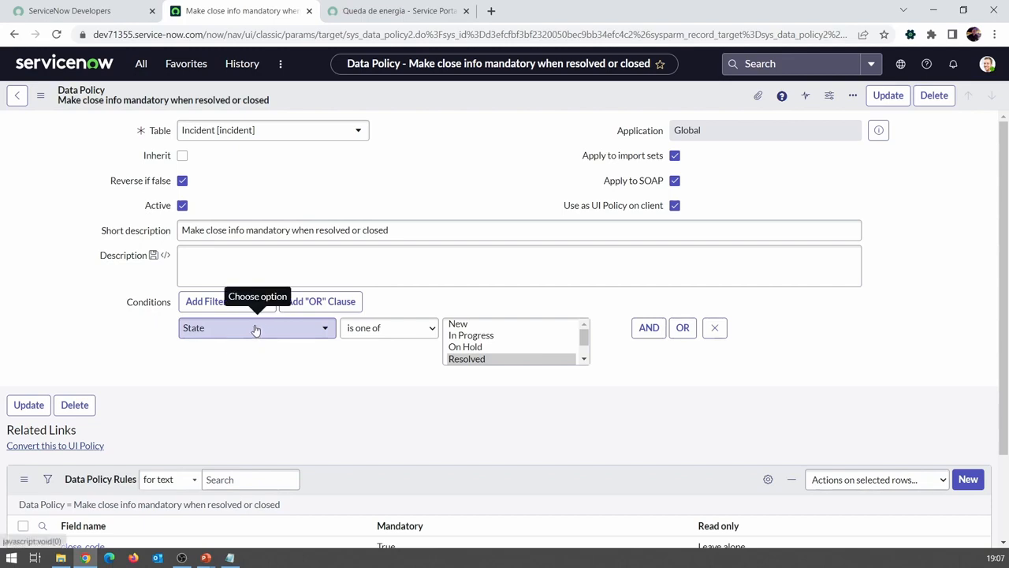
pyautogui.click(586, 336)
pyautogui.click(585, 361)
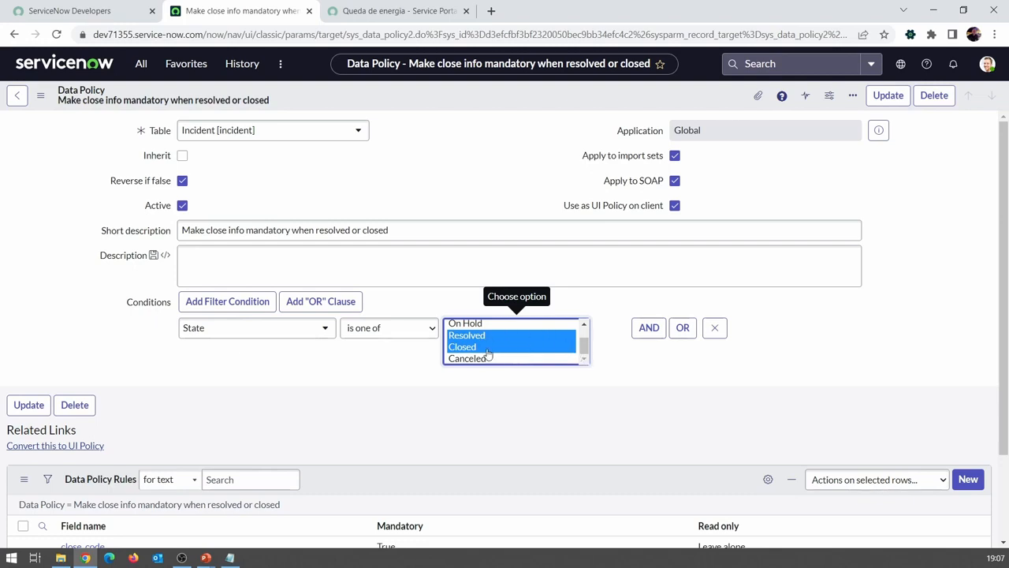
pyautogui.scroll(-2, 347, 329)
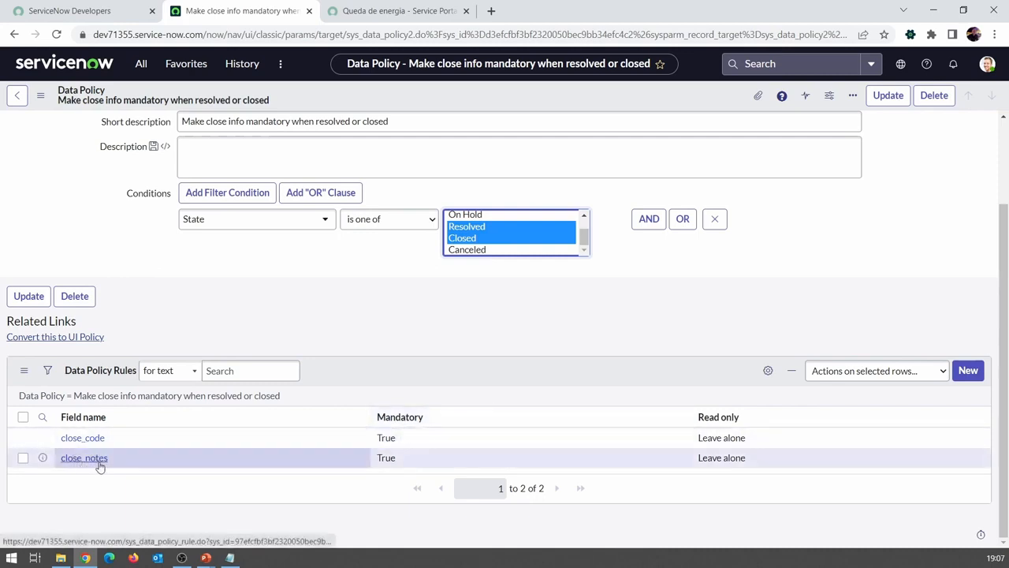
# Step: Inspect the policy's close_code rule, and return to the incident record through the browsing history
pyautogui.click(79, 440)
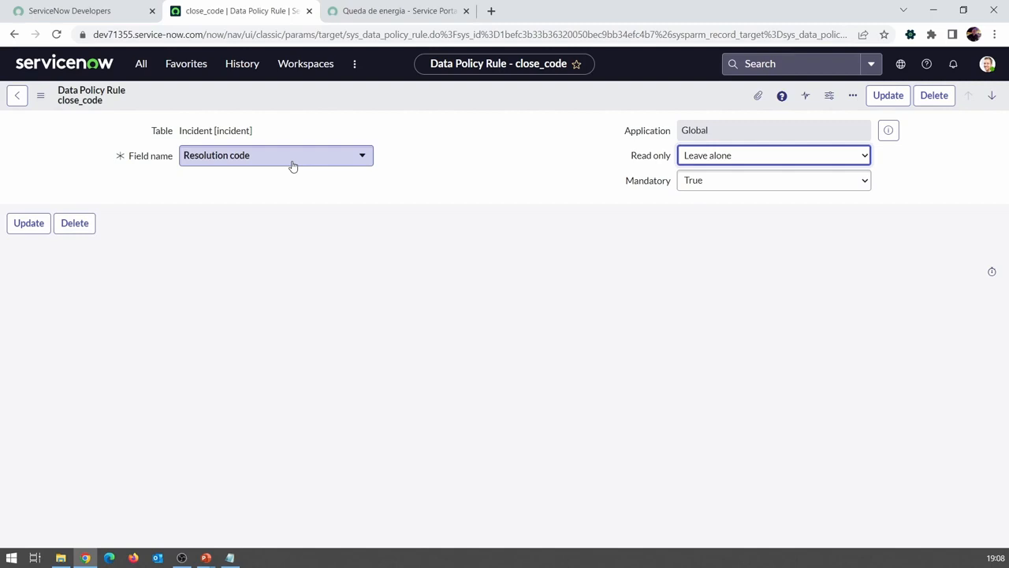
pyautogui.click(9, 35)
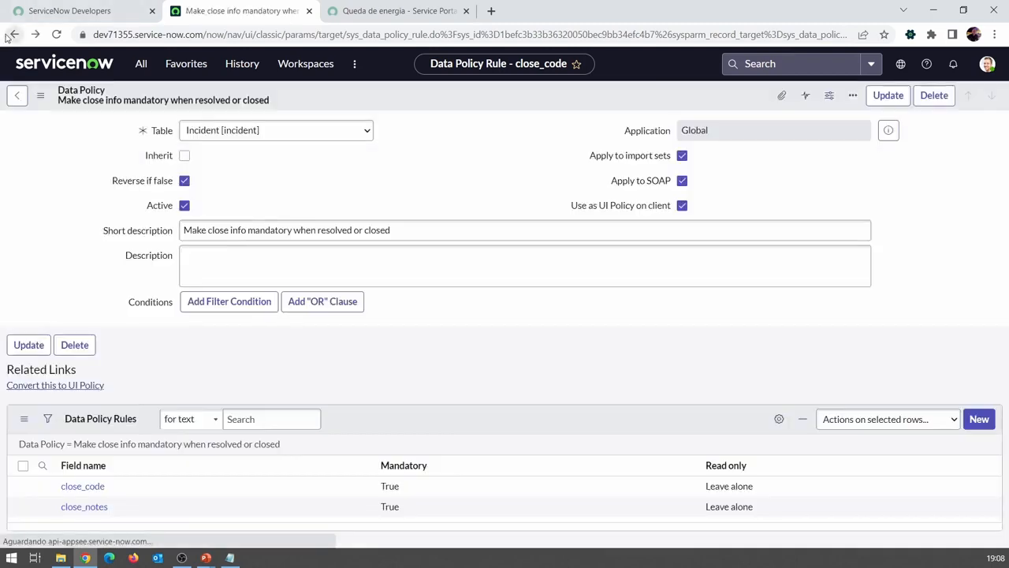
pyautogui.rightClick(13, 35)
pyautogui.click(68, 69)
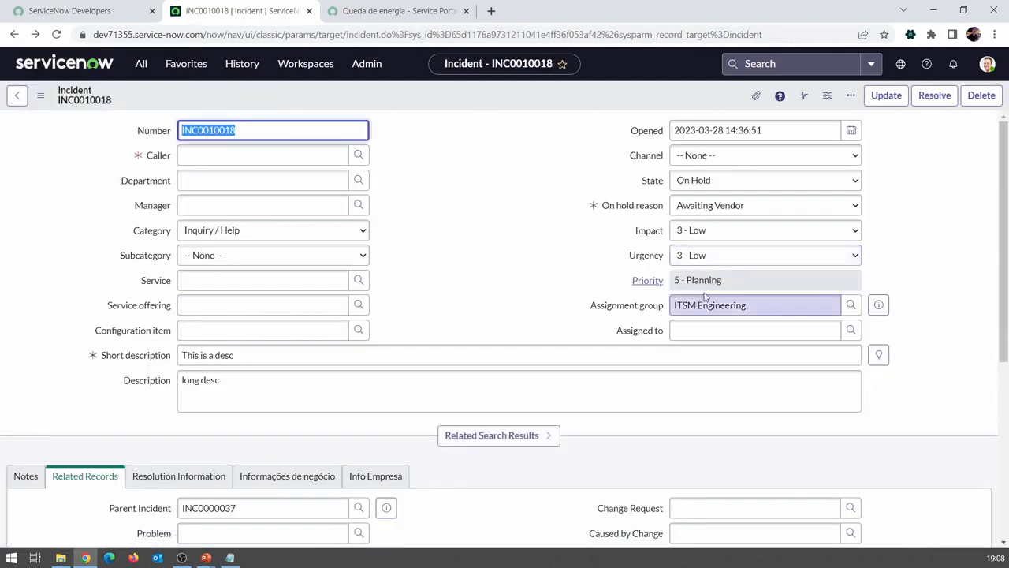
# Step: Review the incident's available State choices and its Resolution code and Resolution notes fields before changing the state
pyautogui.click(704, 182)
pyautogui.press('Down')
pyautogui.press('Down')
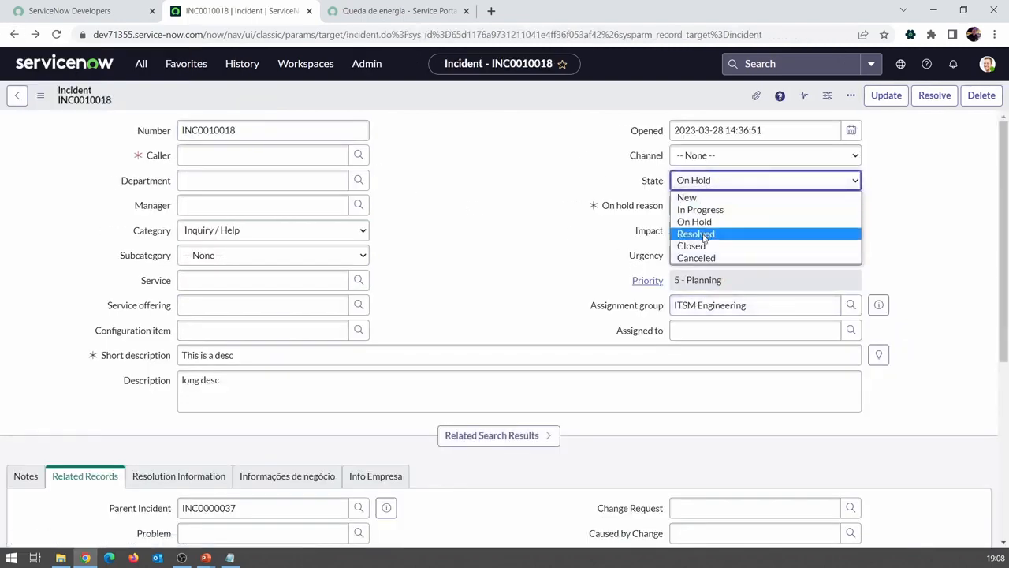
pyautogui.press('Escape')
pyautogui.scroll(-2, 458, 266)
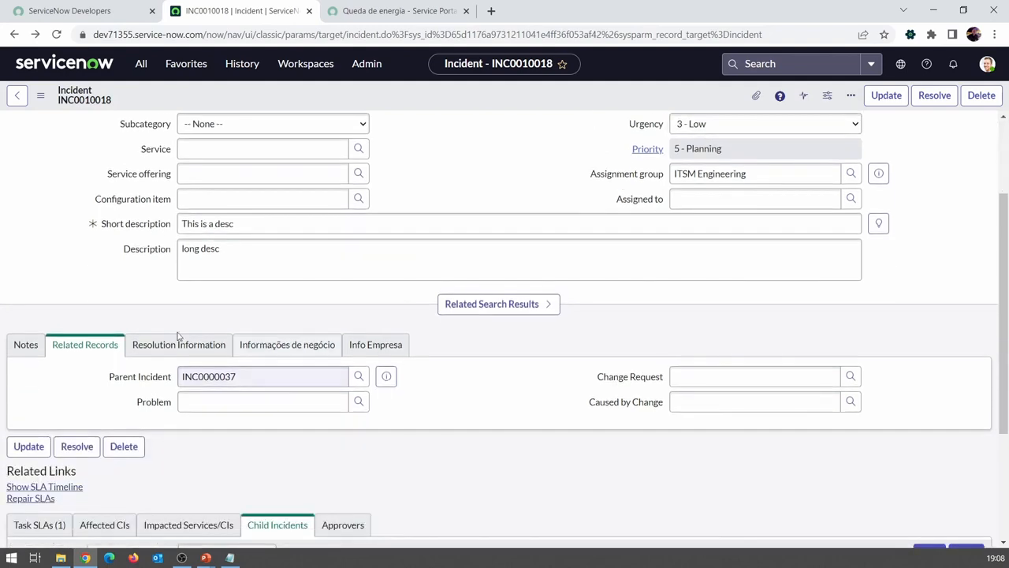
pyautogui.click(167, 353)
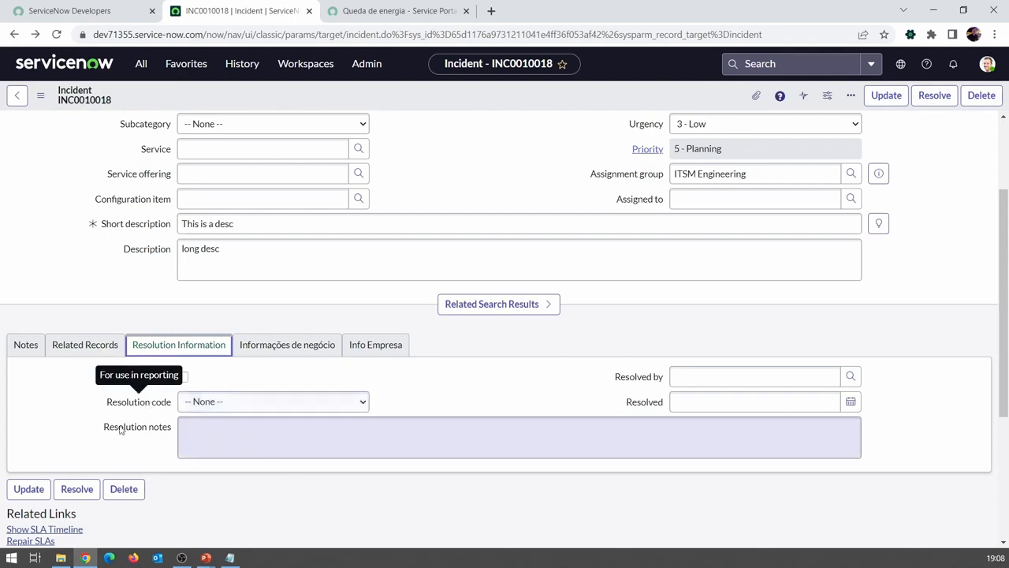
pyautogui.scroll(1, 579, 257)
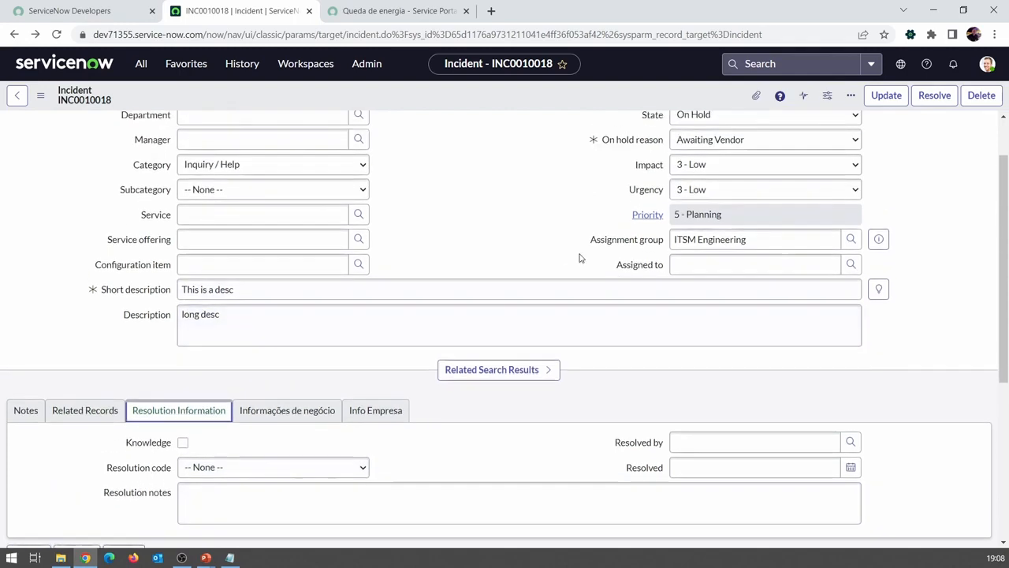
# Step: Set the incident's State to Resolved
pyautogui.click(699, 147)
pyautogui.click(707, 204)
pyautogui.scroll(1, 706, 181)
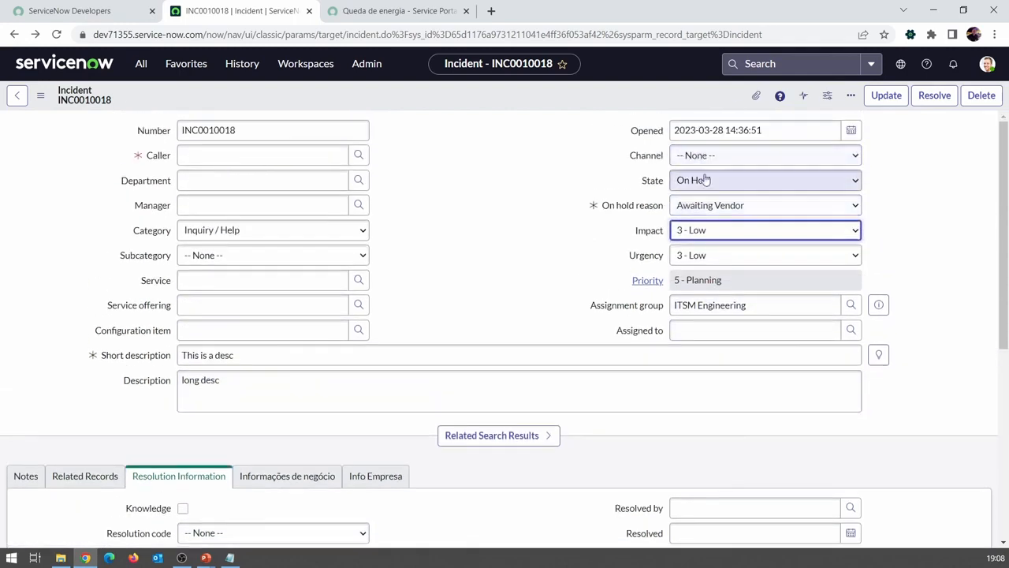
pyautogui.click(693, 180)
pyautogui.click(697, 234)
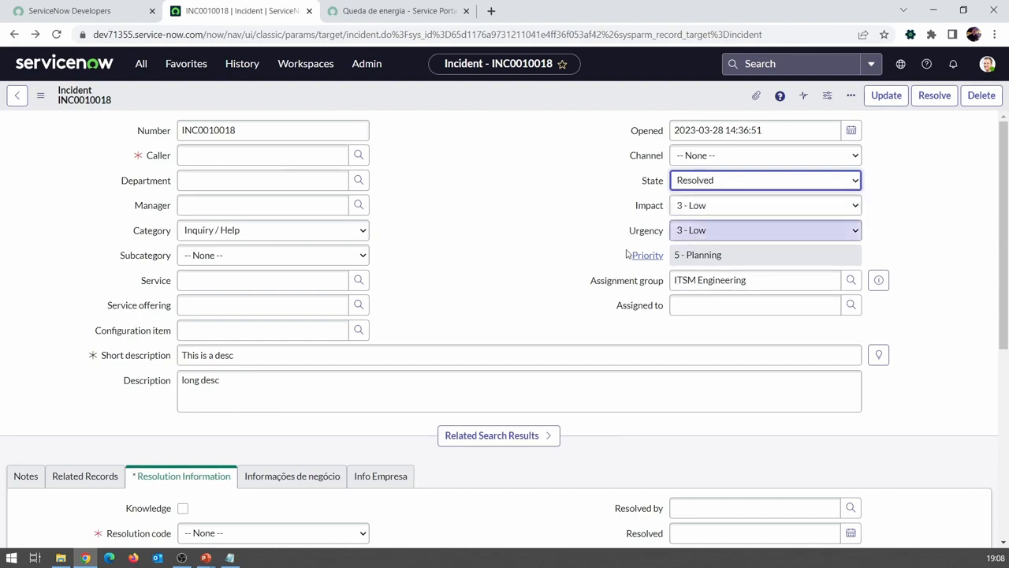
# Step: Check whether Resolution code and Resolution notes are mandatory on the incident, comparing them with the selected State
pyautogui.scroll(-2, 323, 389)
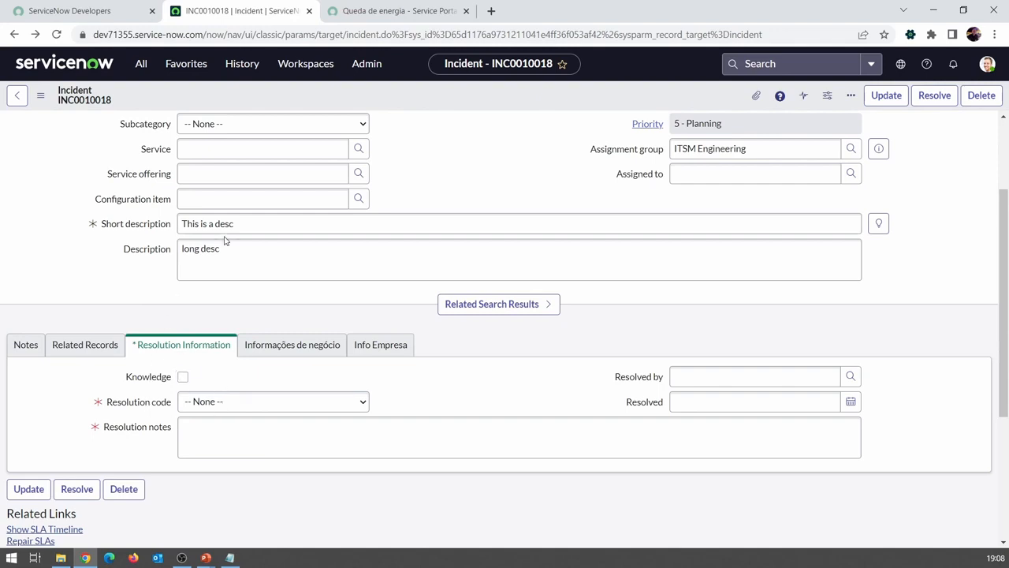
pyautogui.scroll(2, 617, 244)
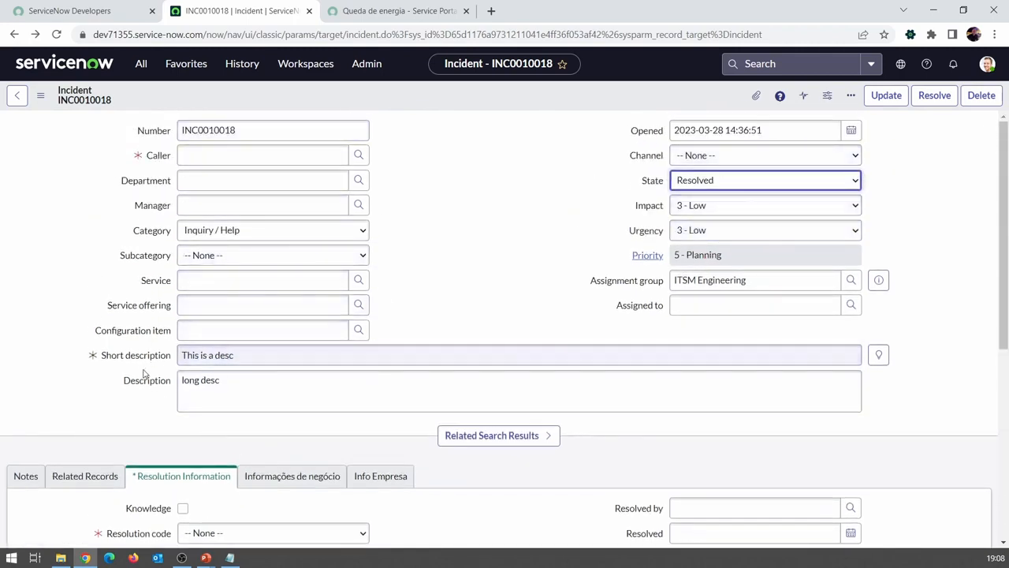
pyautogui.click(486, 213)
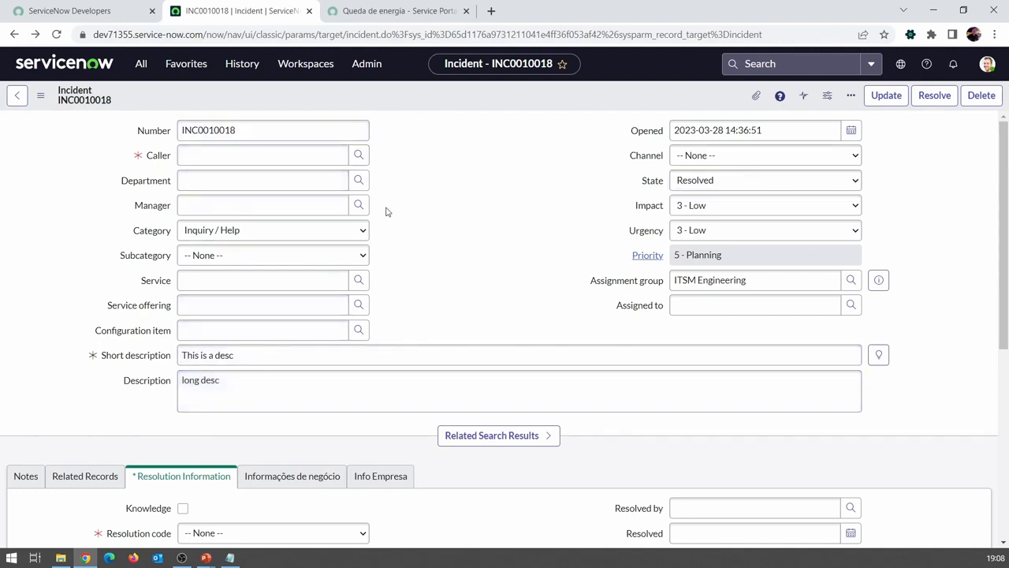
pyautogui.scroll(-1, 567, 158)
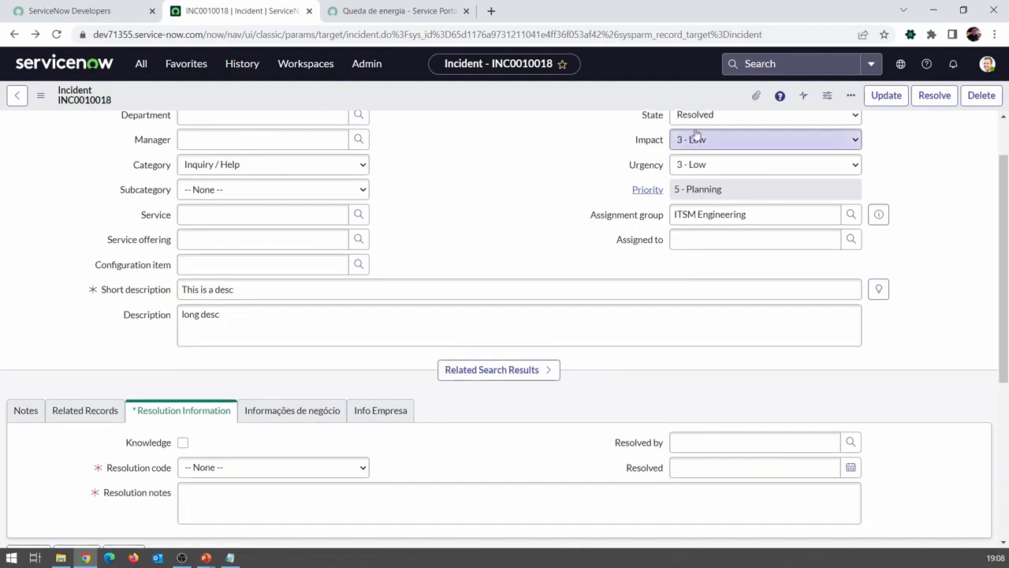
pyautogui.click(698, 118)
pyautogui.click(828, 174)
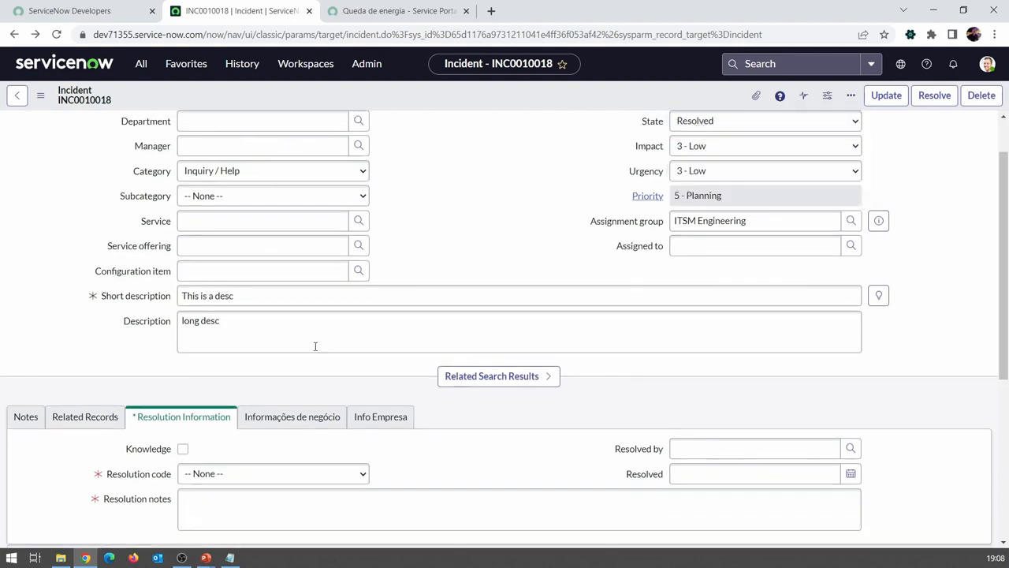
pyautogui.scroll(-1, 315, 346)
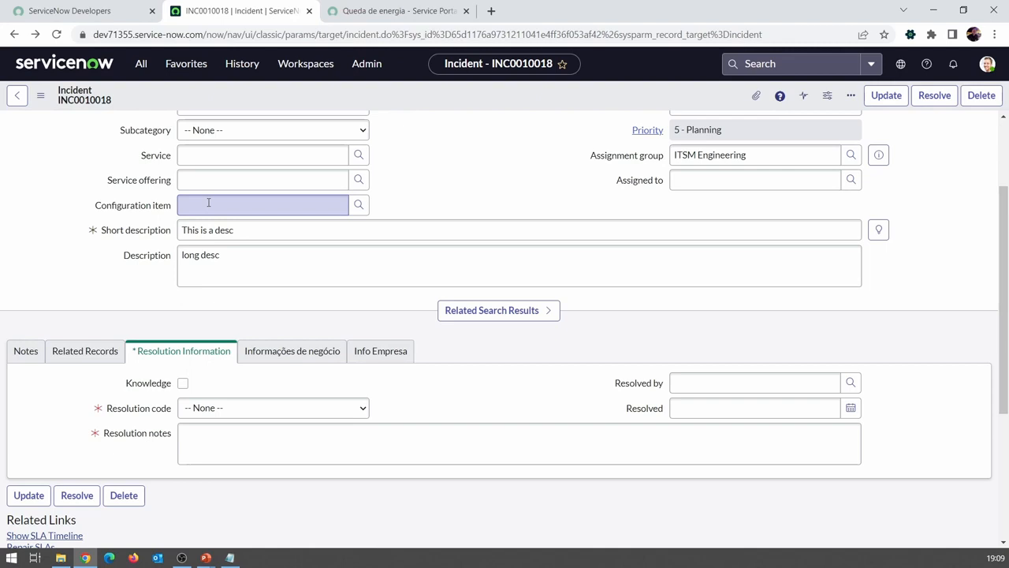
pyautogui.click(468, 257)
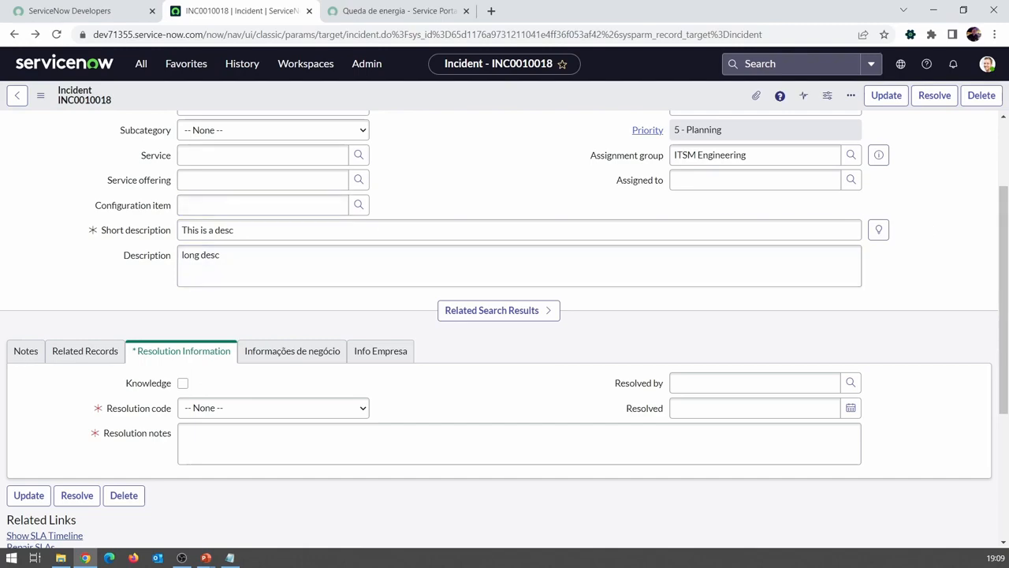